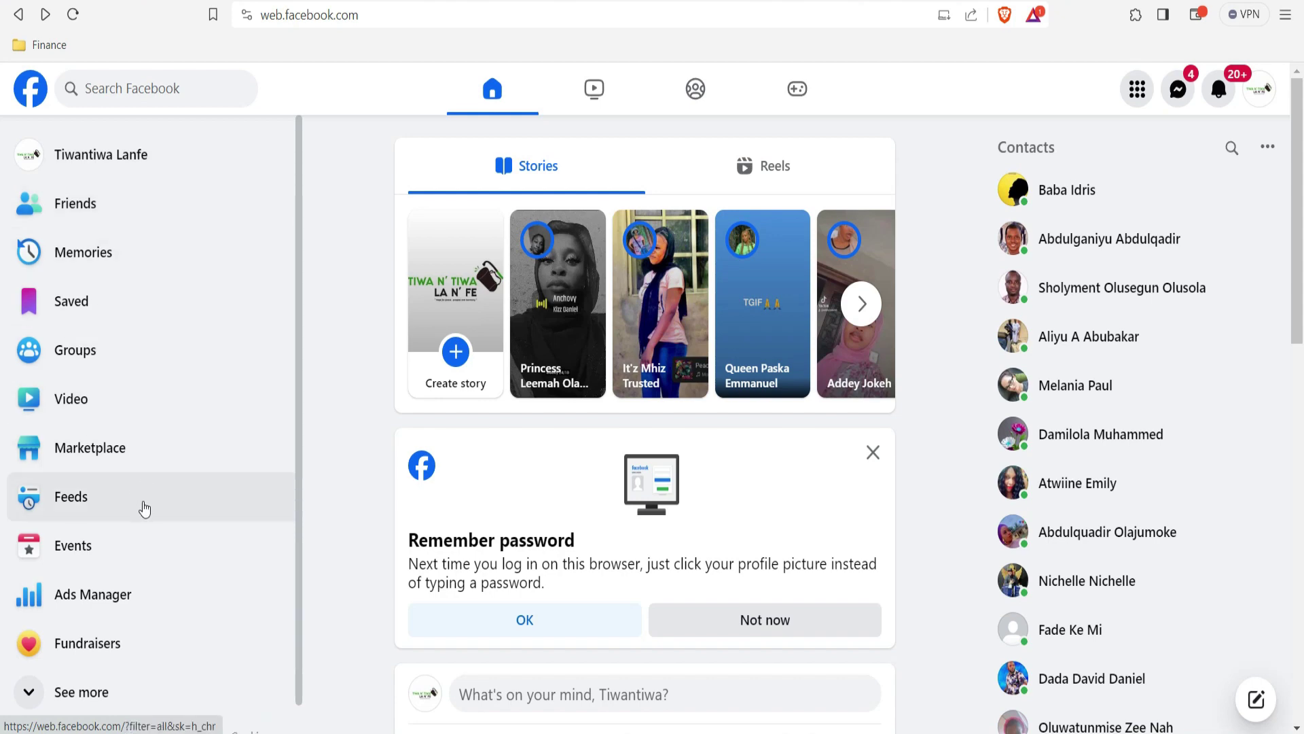
Step: Go to Pages from the expanded sidebar and start creating a new Page
{"action": "left_click", "coordinate": [72, 705]}
{"action": "left_click_drag", "start_coordinate": [297, 411], "coordinate": [284, 640]}
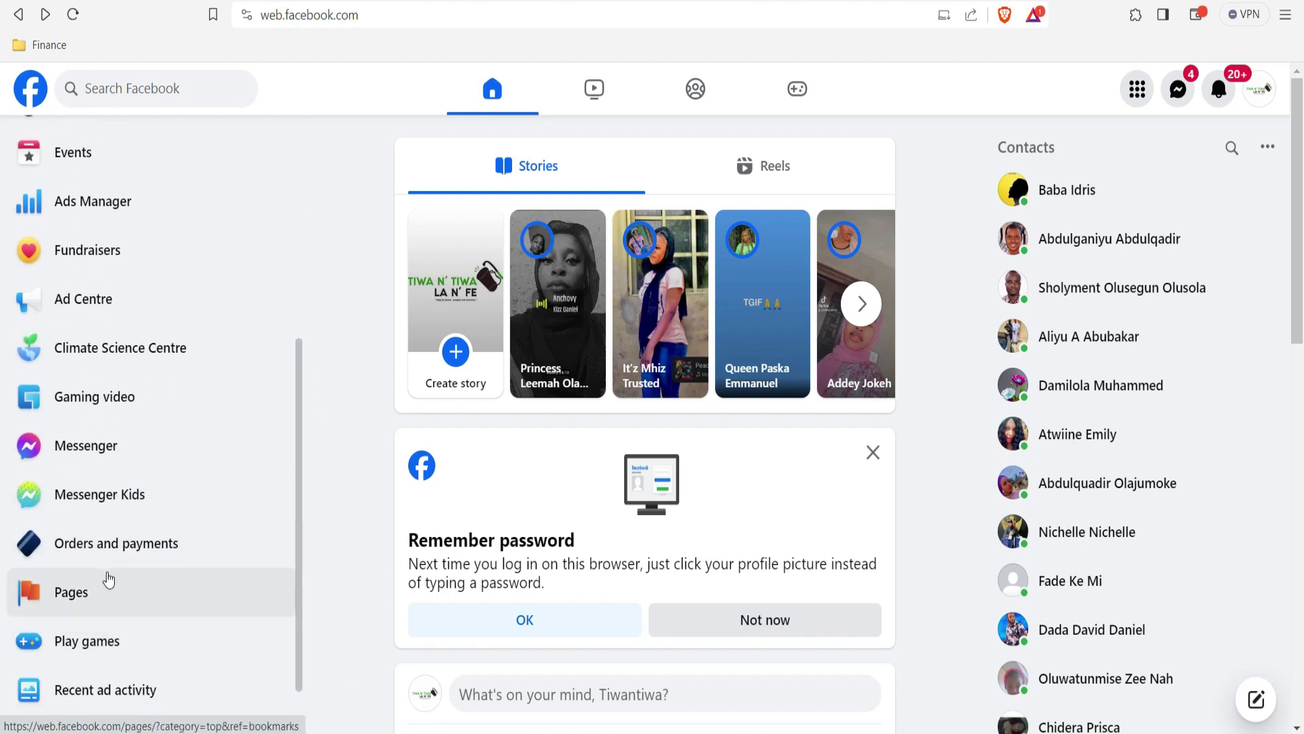
{"action": "left_click", "coordinate": [80, 601]}
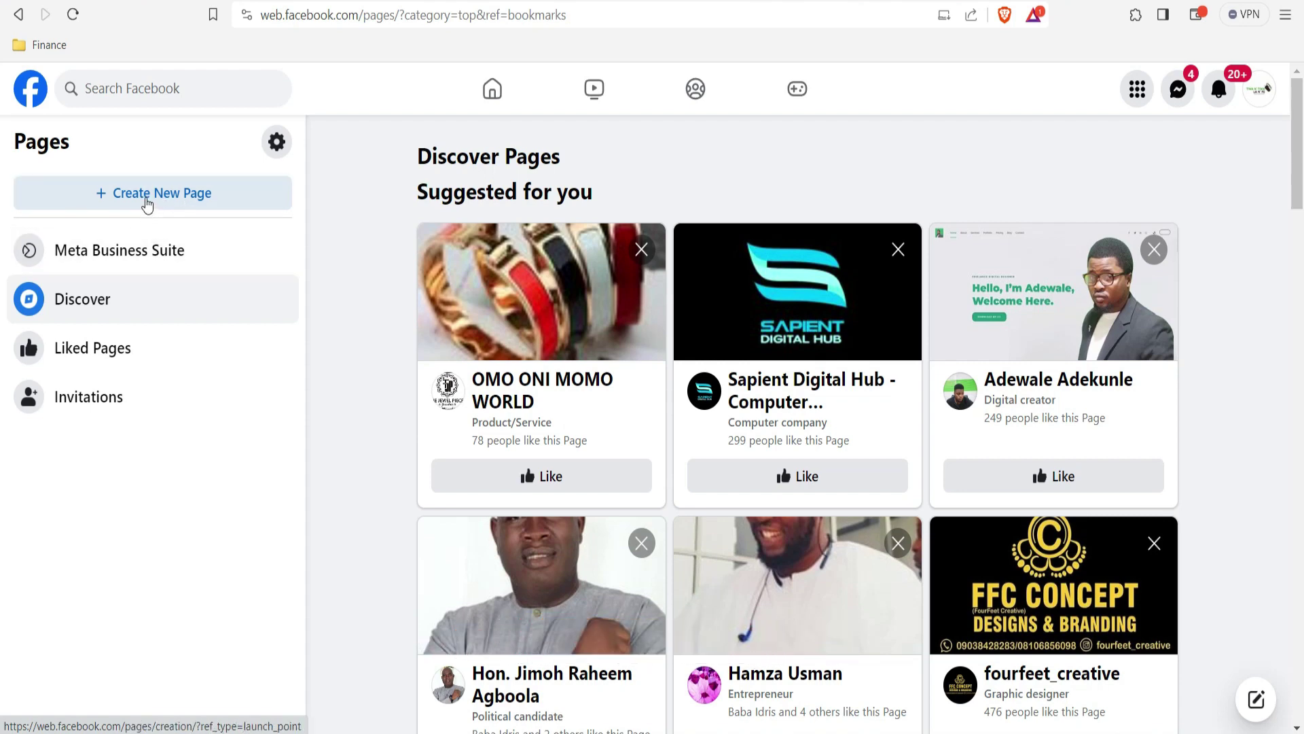
{"action": "left_click", "coordinate": [147, 203]}
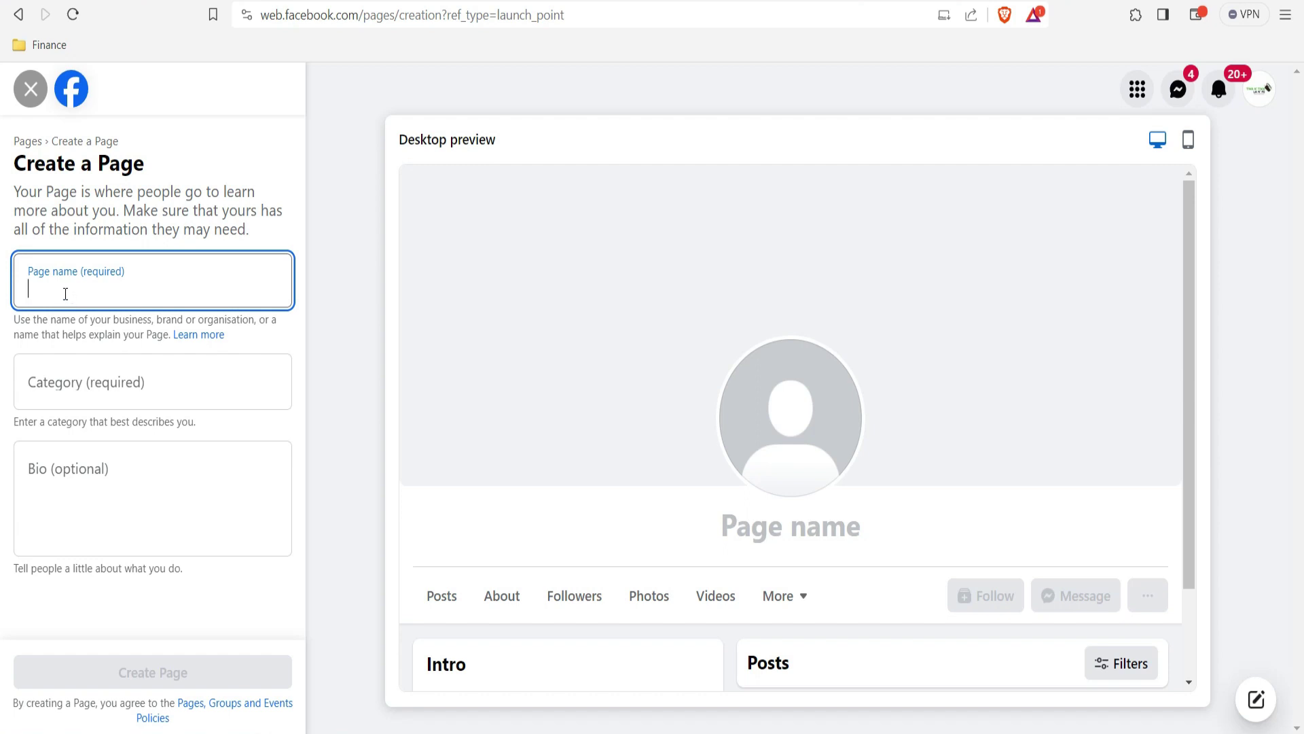
Step: Name the new Page Twoguysfinance, correcting the typos
{"action": "type", "text": "Twogut"}
{"action": "type", "text": "s"}
{"action": "key", "text": "BackSpace"}
{"action": "key", "text": "BackSpace"}
{"action": "type", "text": "t"}
{"action": "key", "text": "BackSpace"}
{"action": "type", "text": "ys"}
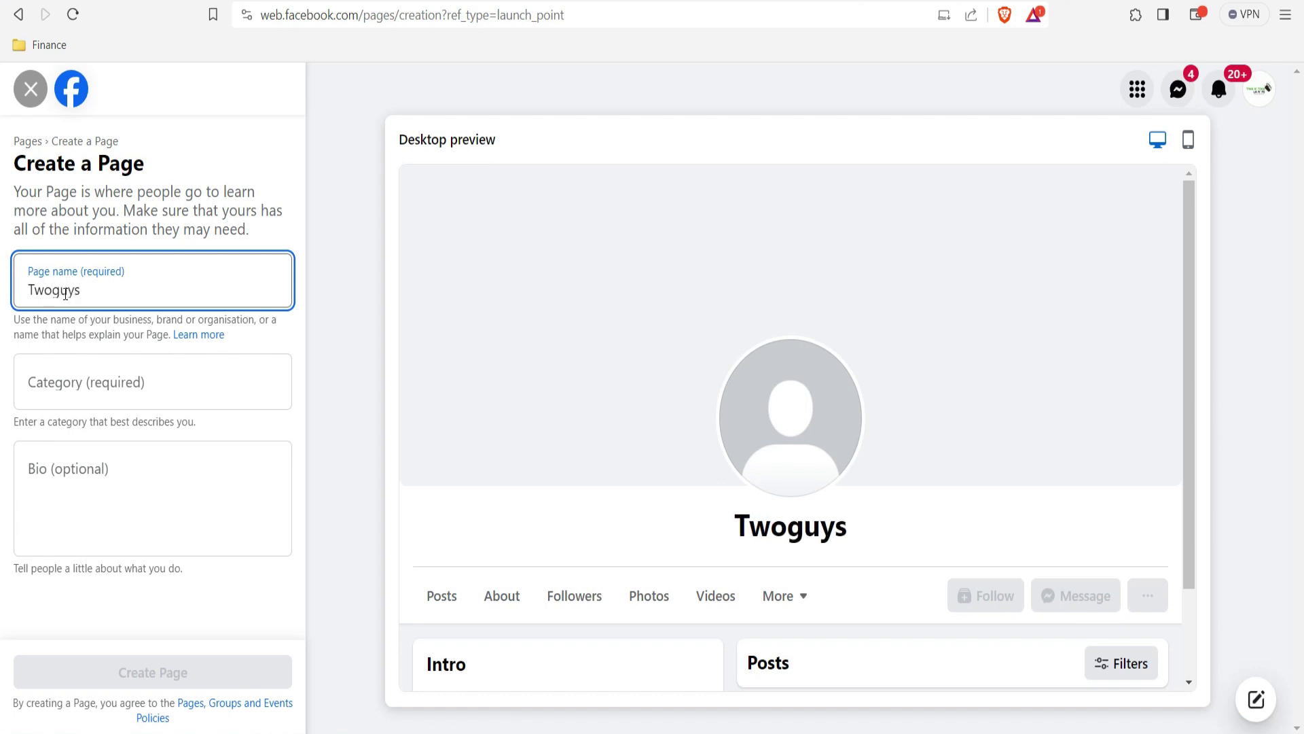
{"action": "type", "text": "finance"}
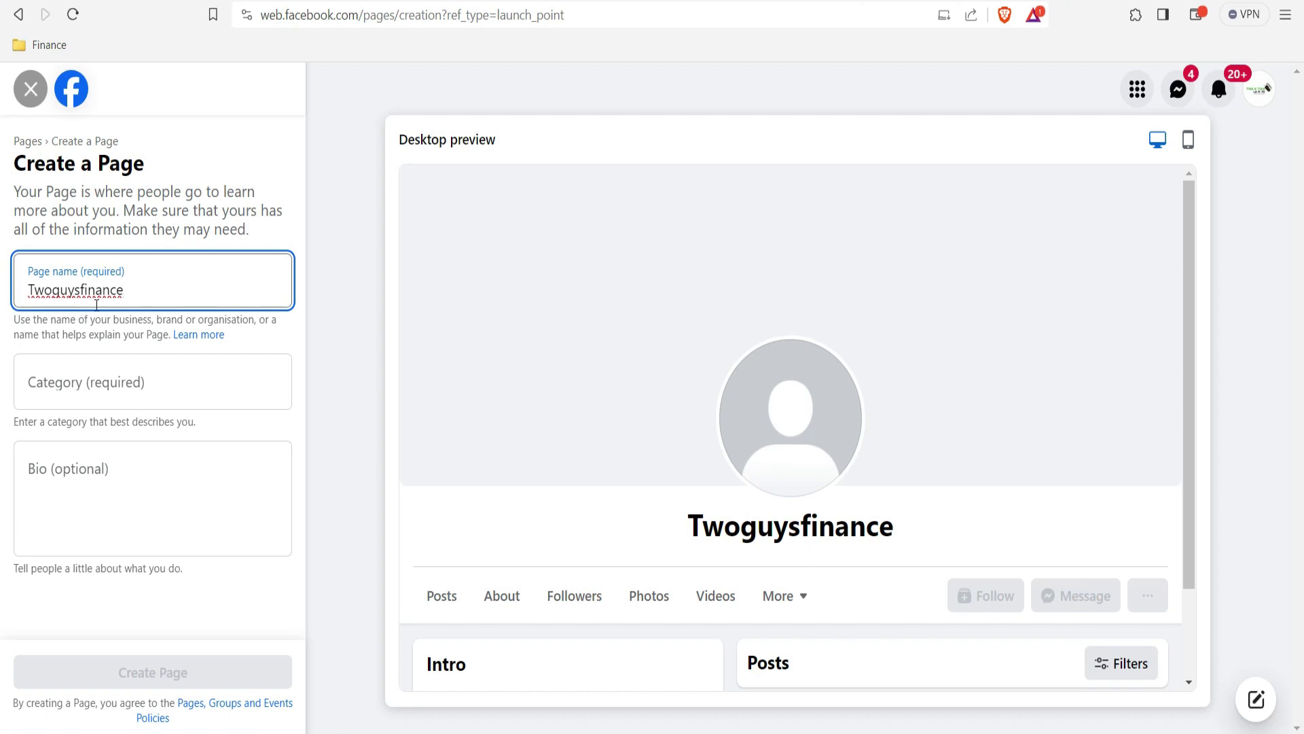
{"action": "left_click", "coordinate": [91, 378]}
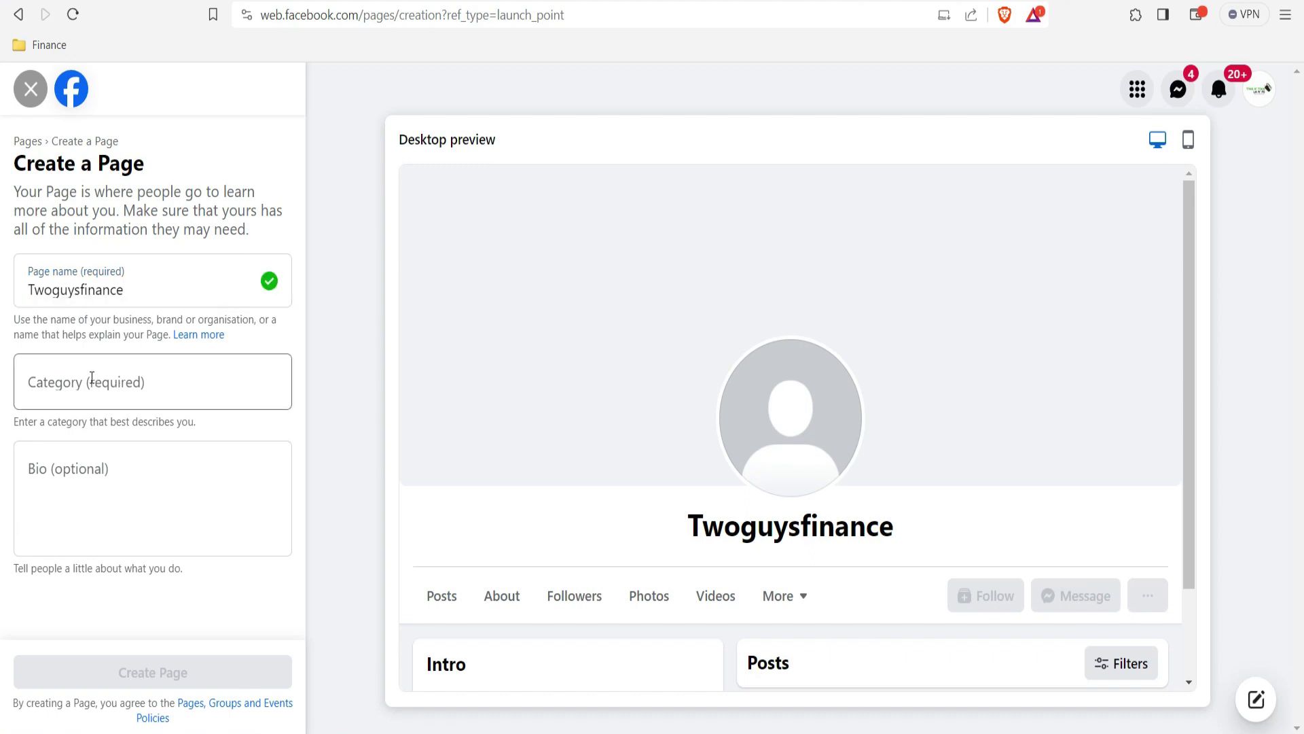
Step: Enter finance as the Page category
{"action": "left_click", "coordinate": [92, 377]}
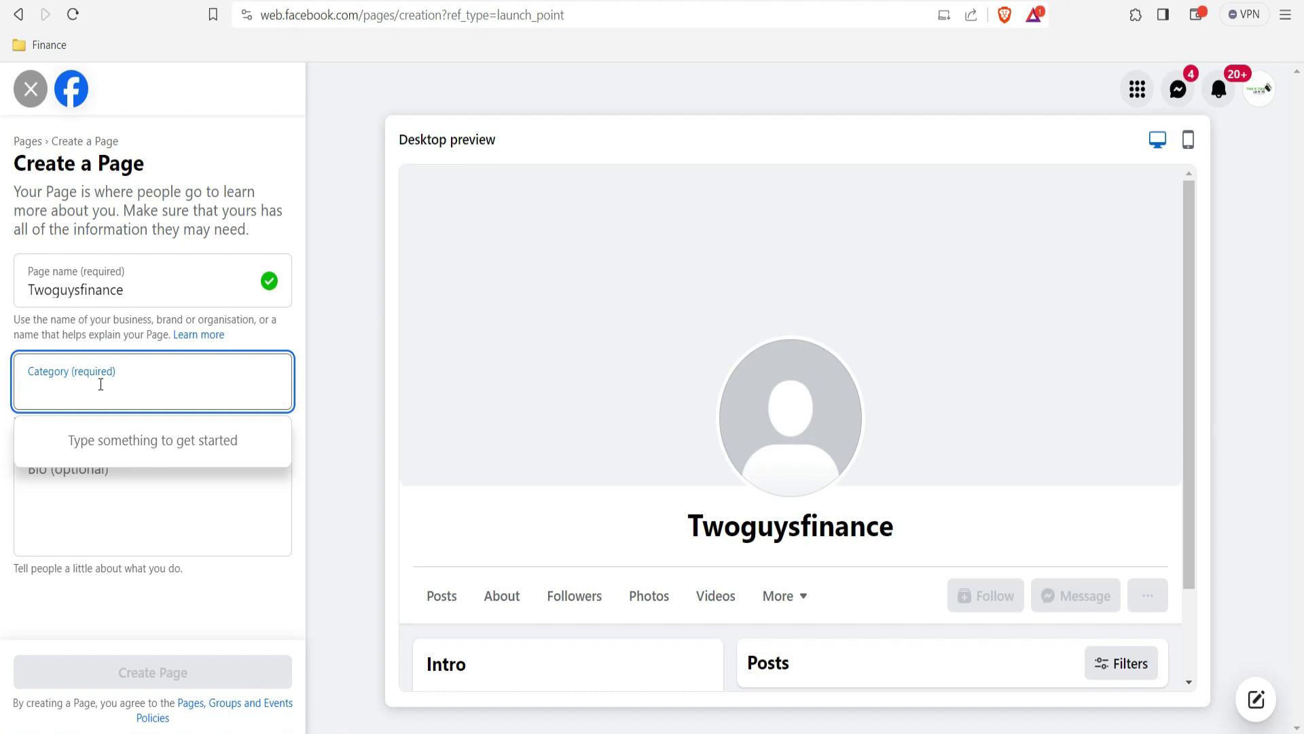
{"action": "type", "text": "finance"}
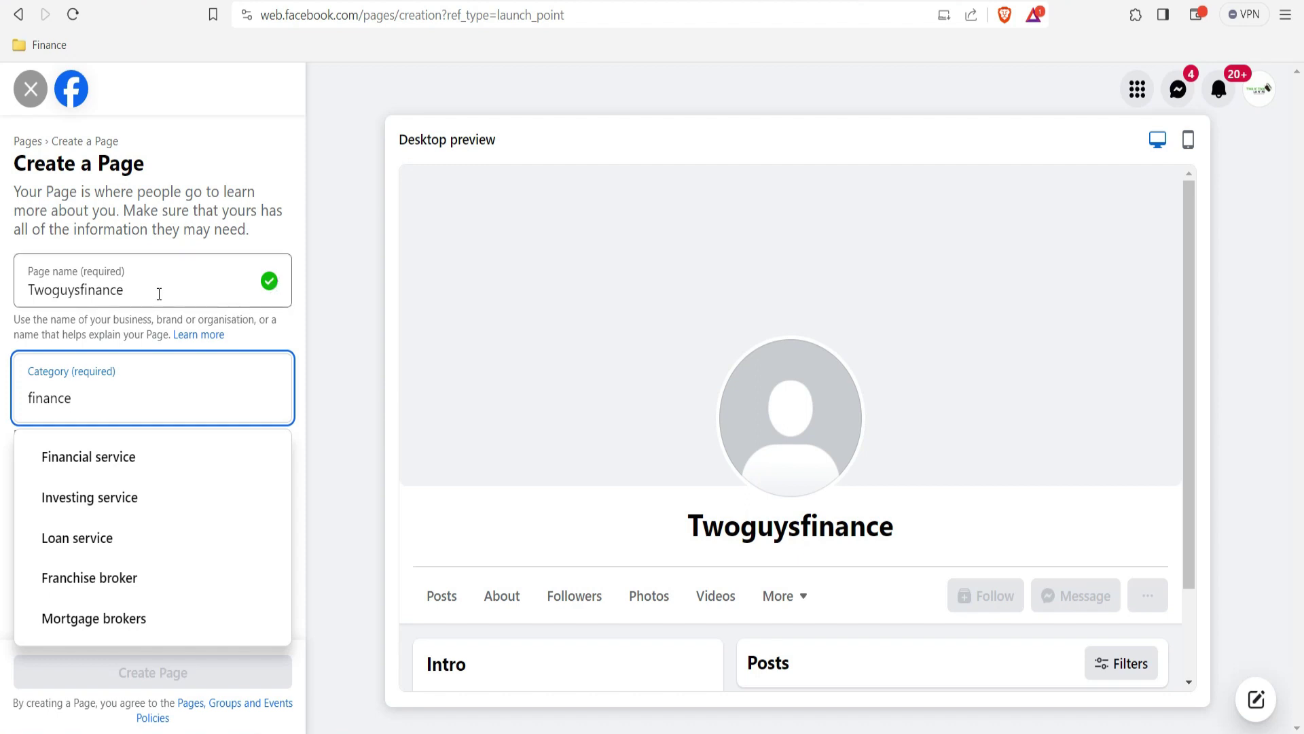
{"action": "left_click_drag", "start_coordinate": [136, 288], "coordinate": [23, 283]}
Step: Try the Page name facebook, then replace the rejected name with Seyivibes
{"action": "type", "text": "face"}
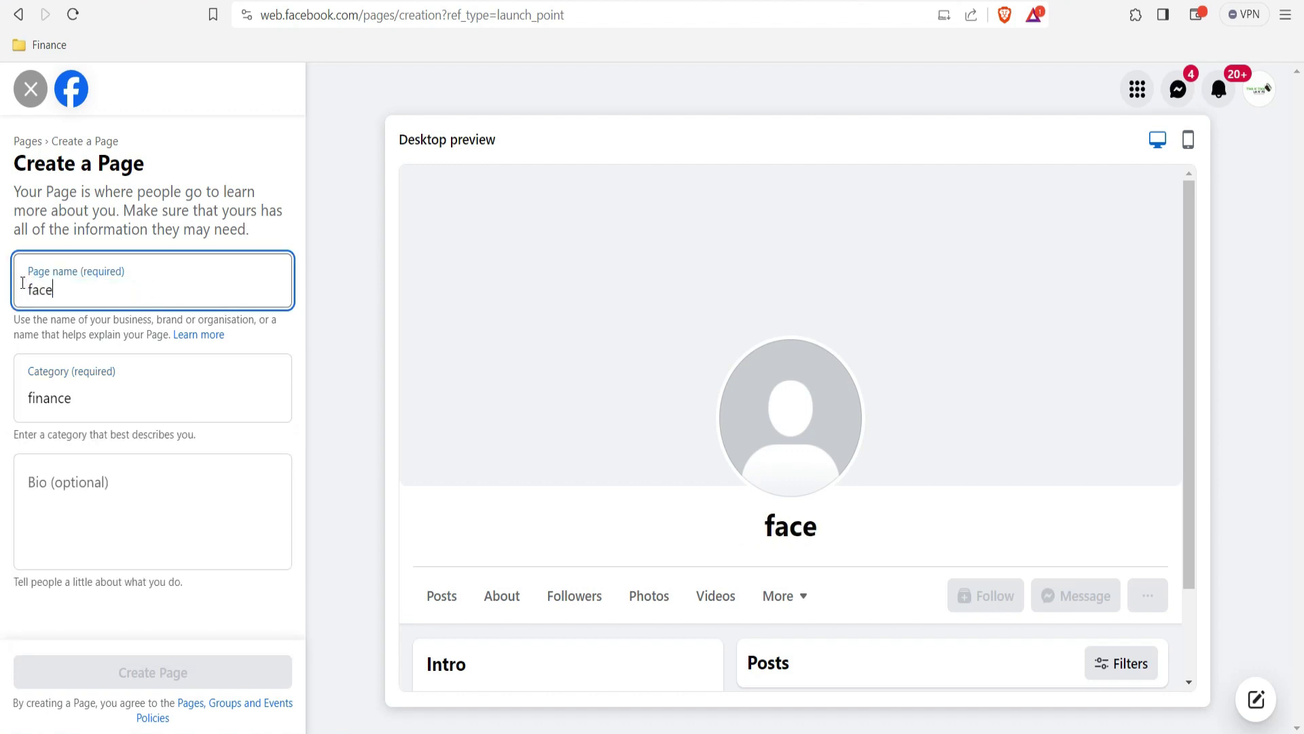
{"action": "type", "text": "book"}
{"action": "left_click_drag", "start_coordinate": [22, 282], "coordinate": [102, 285]}
{"action": "left_click", "coordinate": [102, 285]}
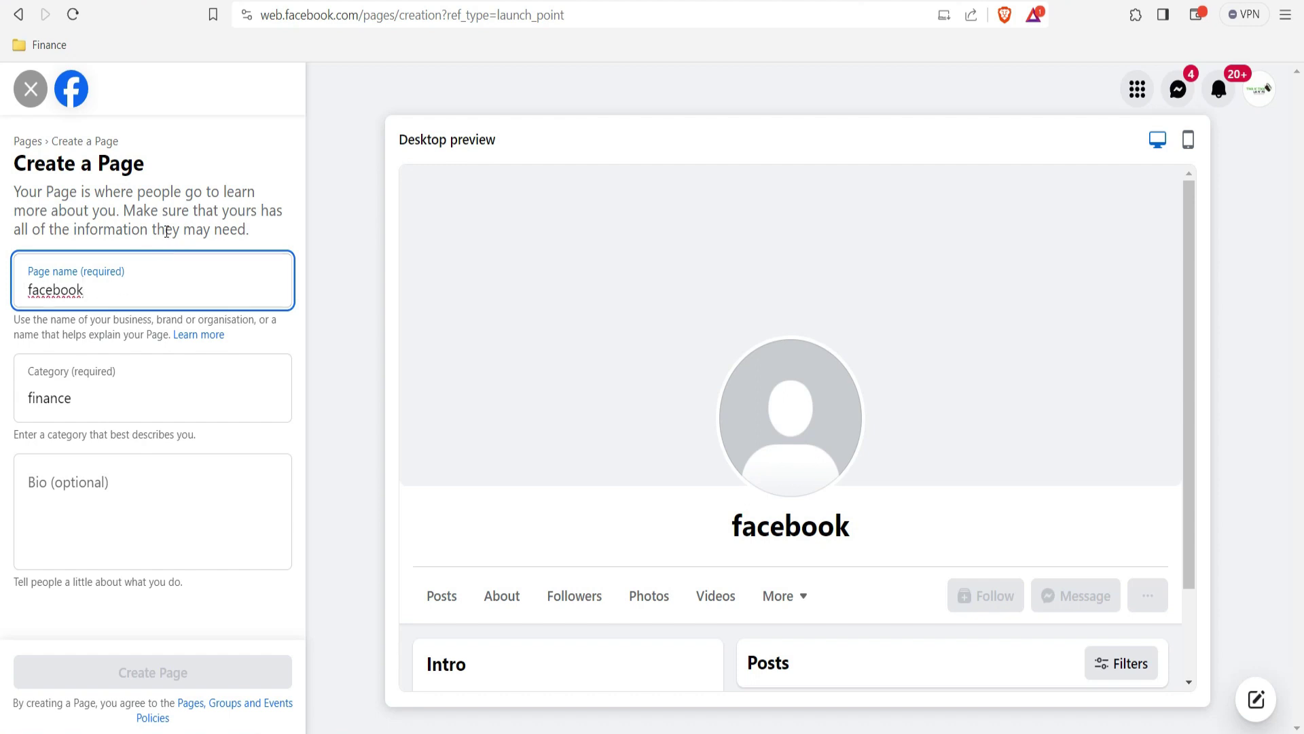
{"action": "left_click", "coordinate": [166, 231]}
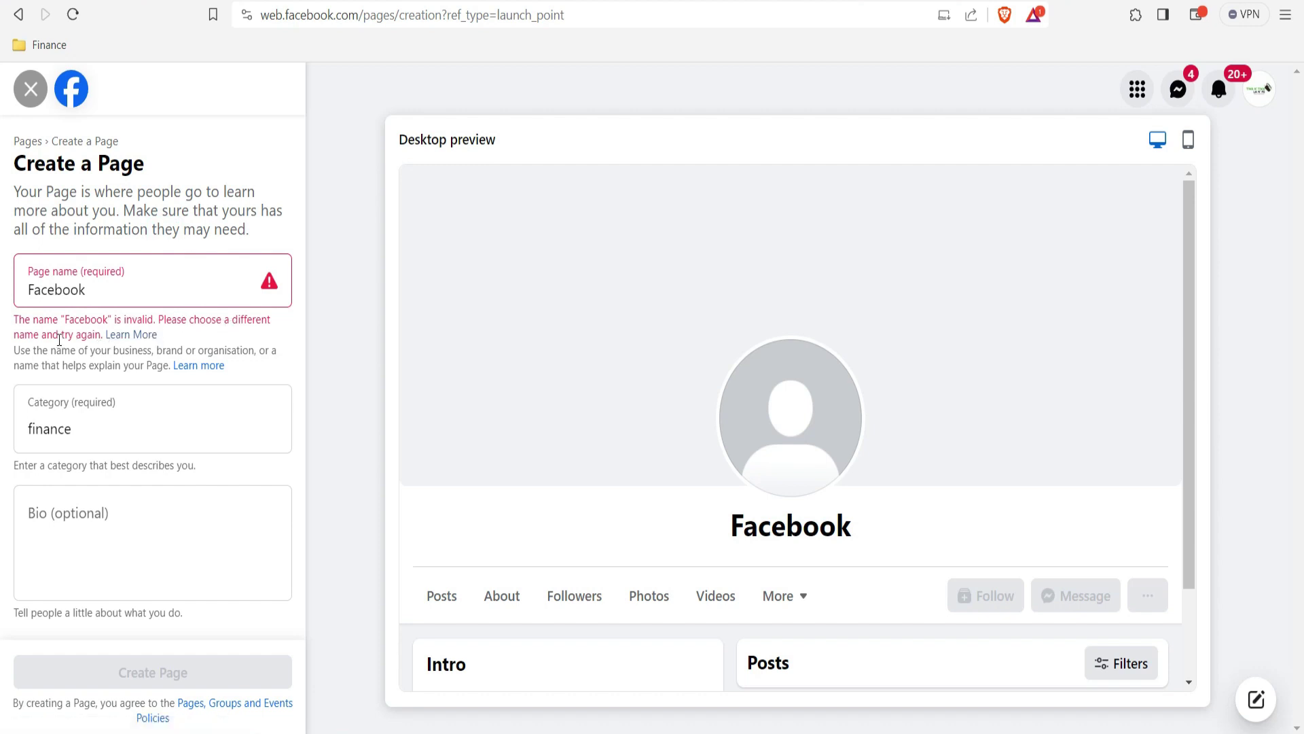
{"action": "left_click_drag", "start_coordinate": [93, 292], "coordinate": [48, 289]}
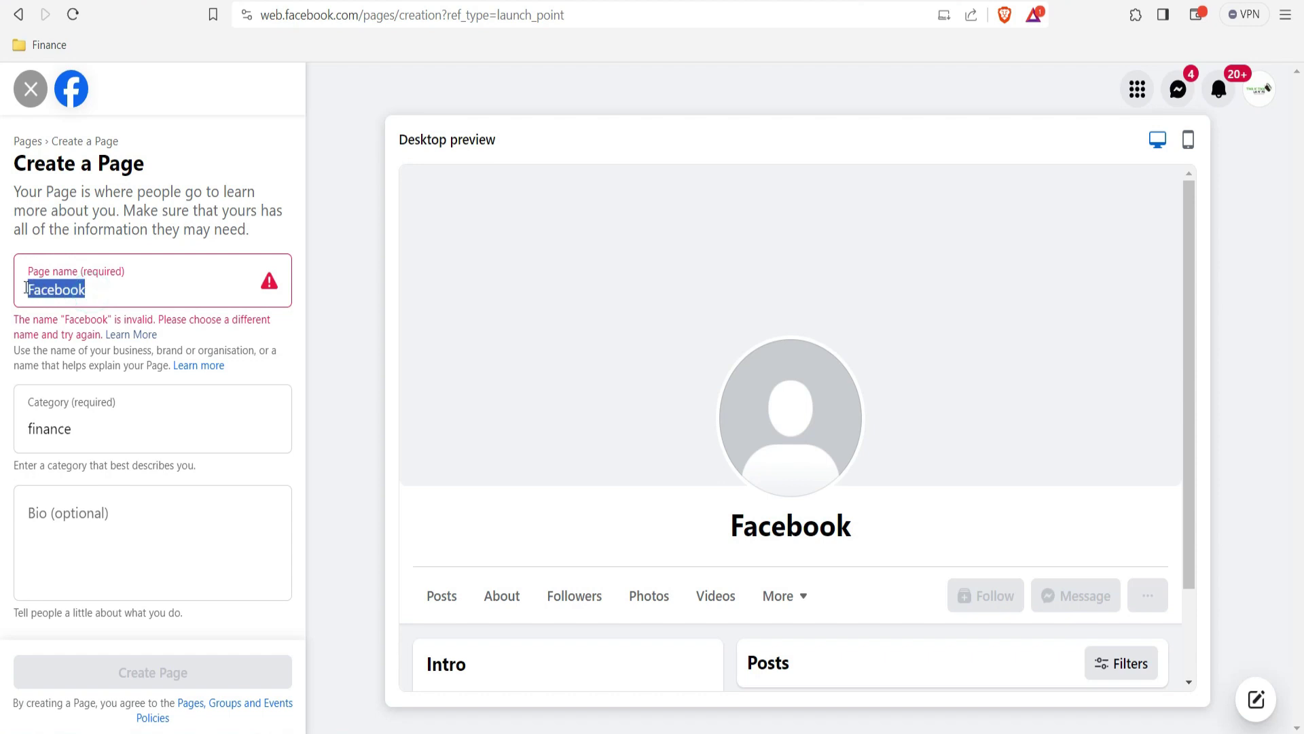
{"action": "type", "text": "se"}
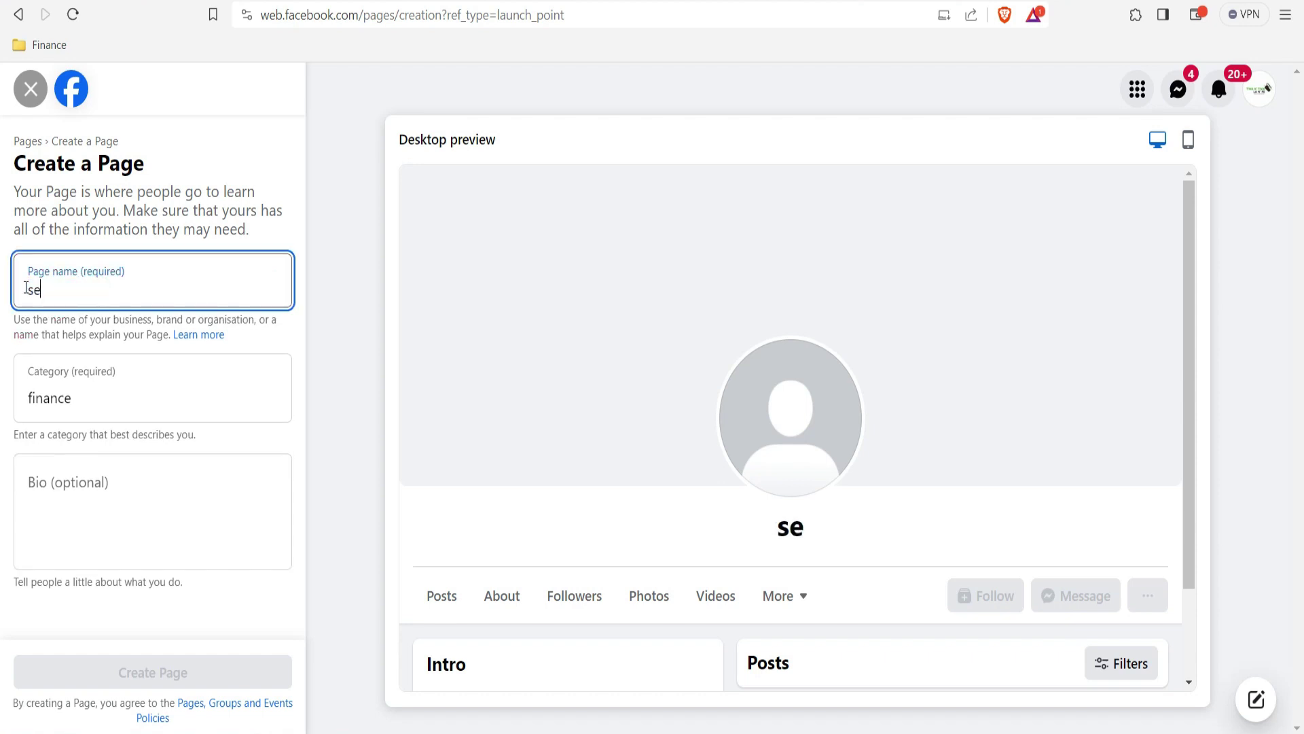
{"action": "type", "text": "yivibes"}
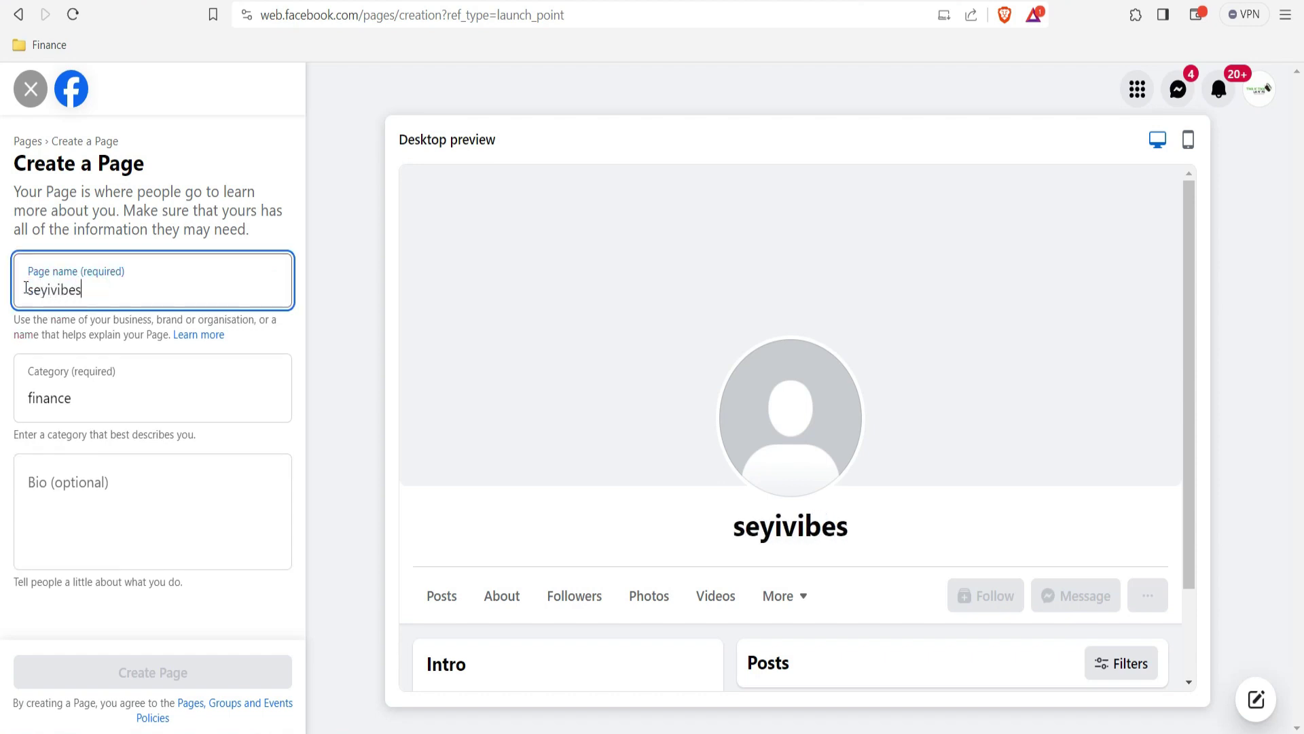
{"action": "left_click", "coordinate": [82, 325]}
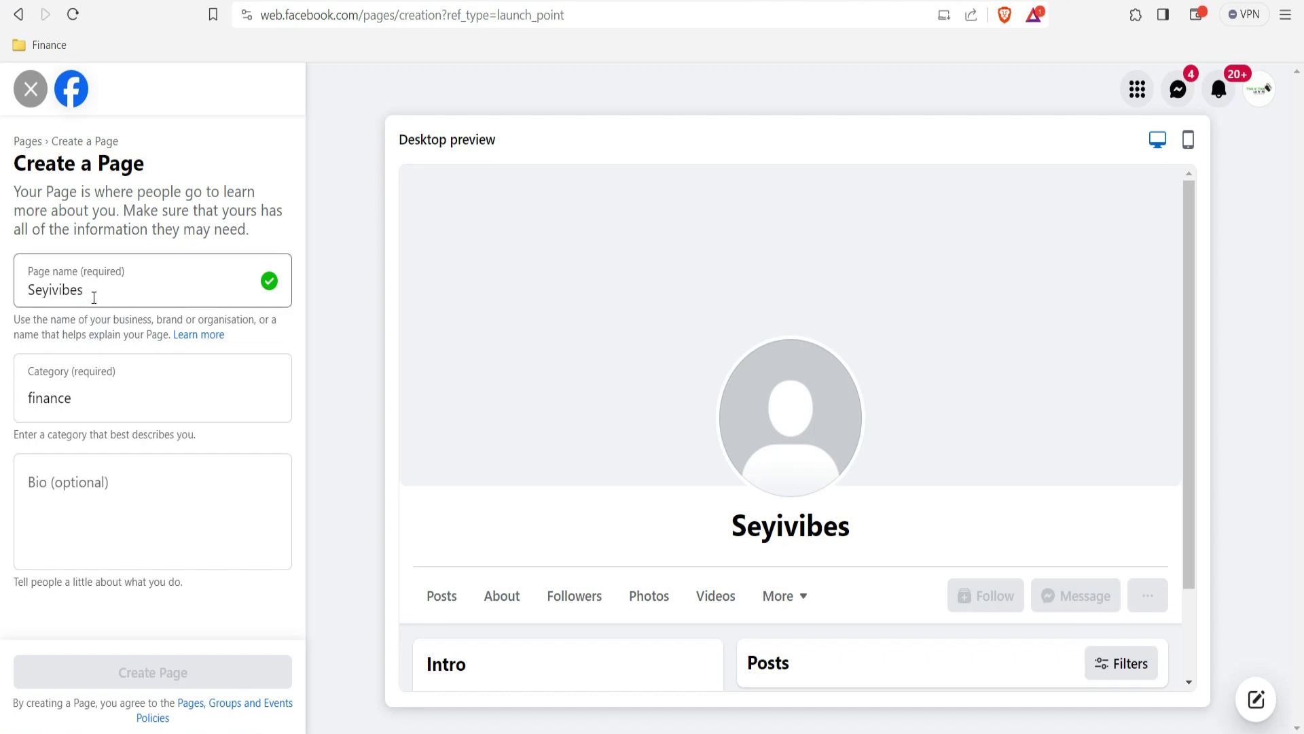
{"action": "left_click_drag", "start_coordinate": [91, 292], "coordinate": [27, 294]}
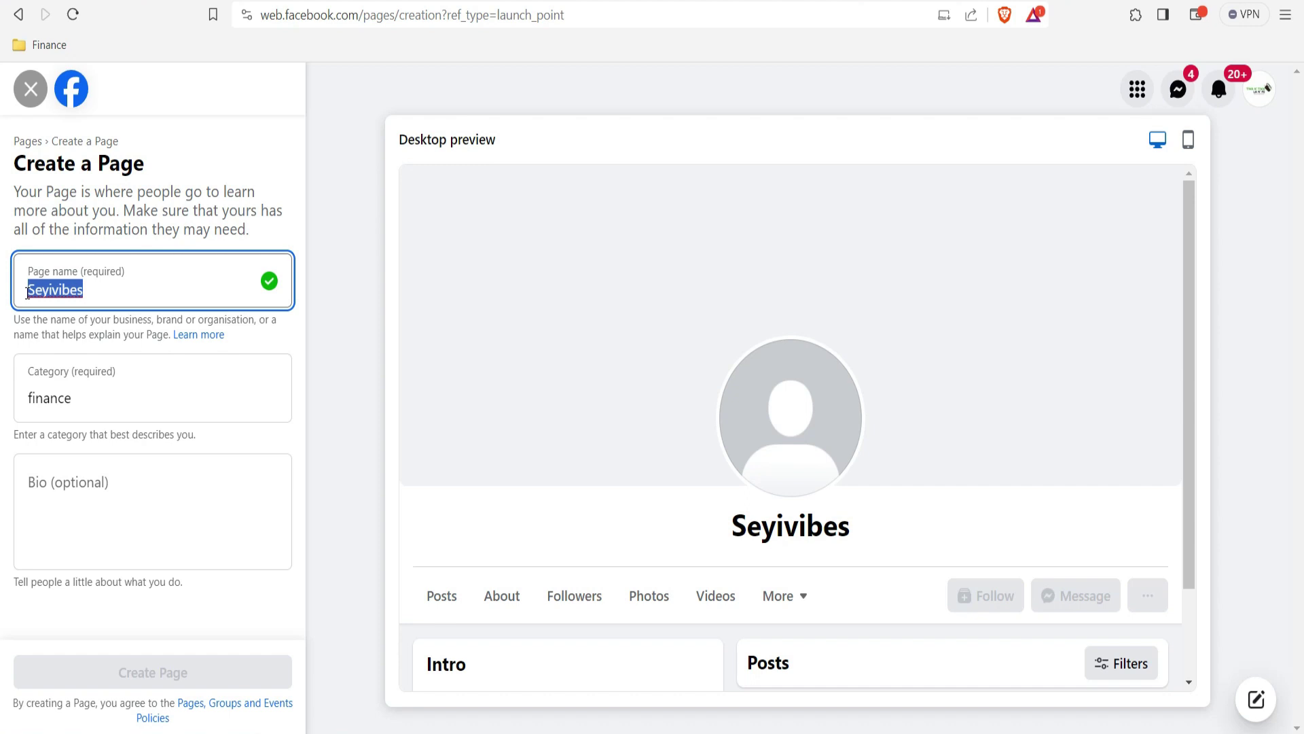
Step: Rename the Page to Twoguysfinance and choose Financial service as its category
{"action": "type", "text": "Twog"}
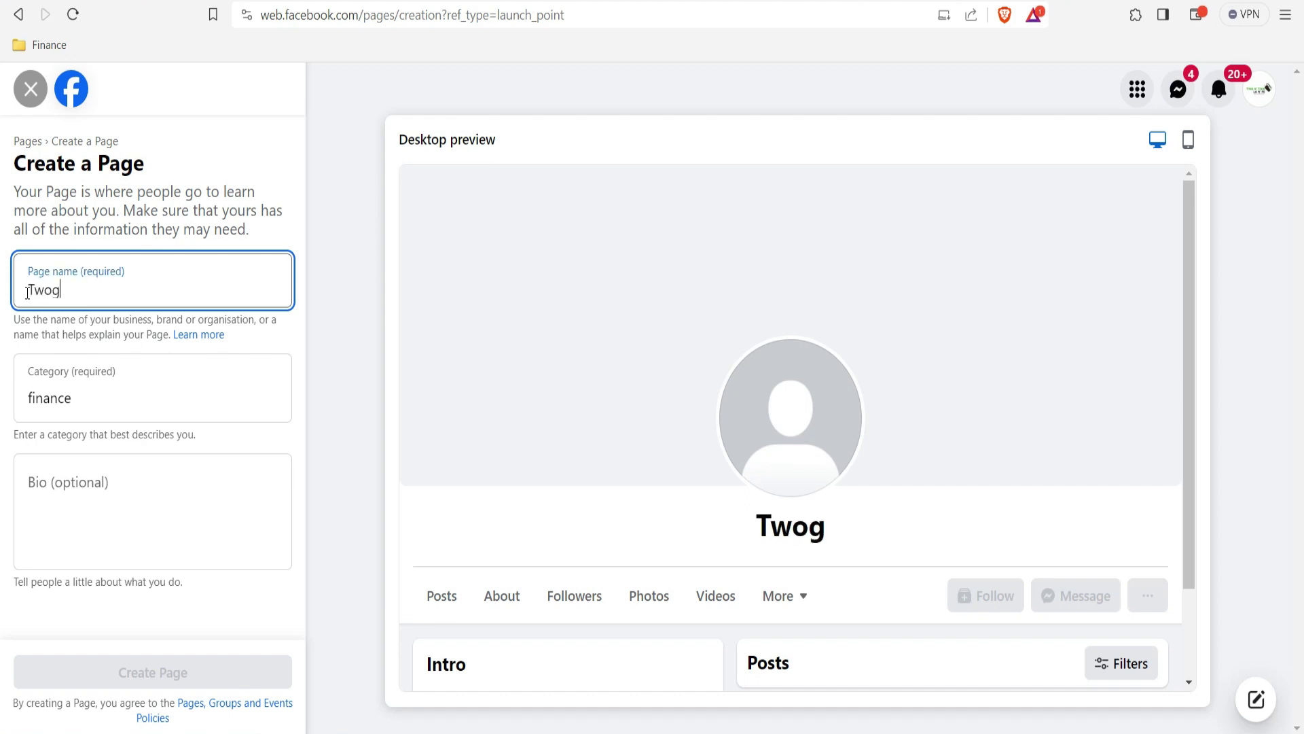
{"action": "type", "text": "uysfinance"}
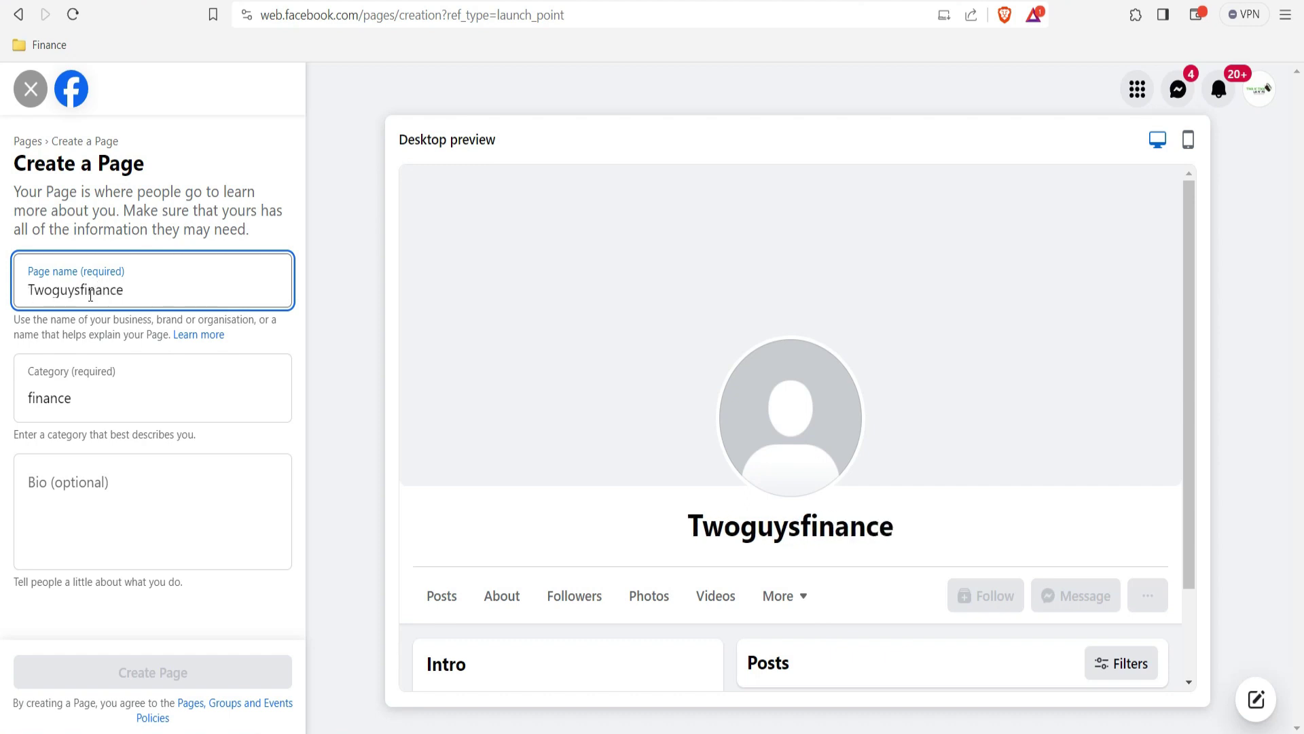
{"action": "left_click", "coordinate": [97, 402]}
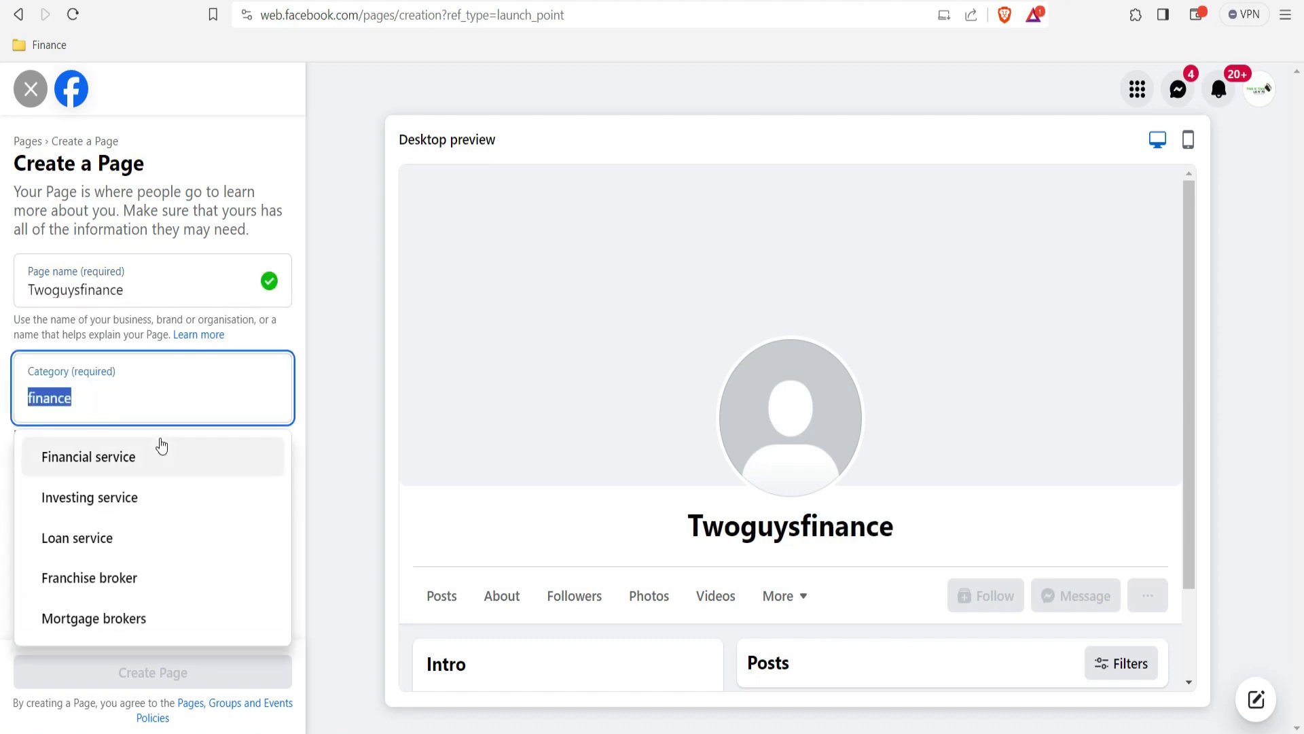
{"action": "left_click", "coordinate": [94, 465]}
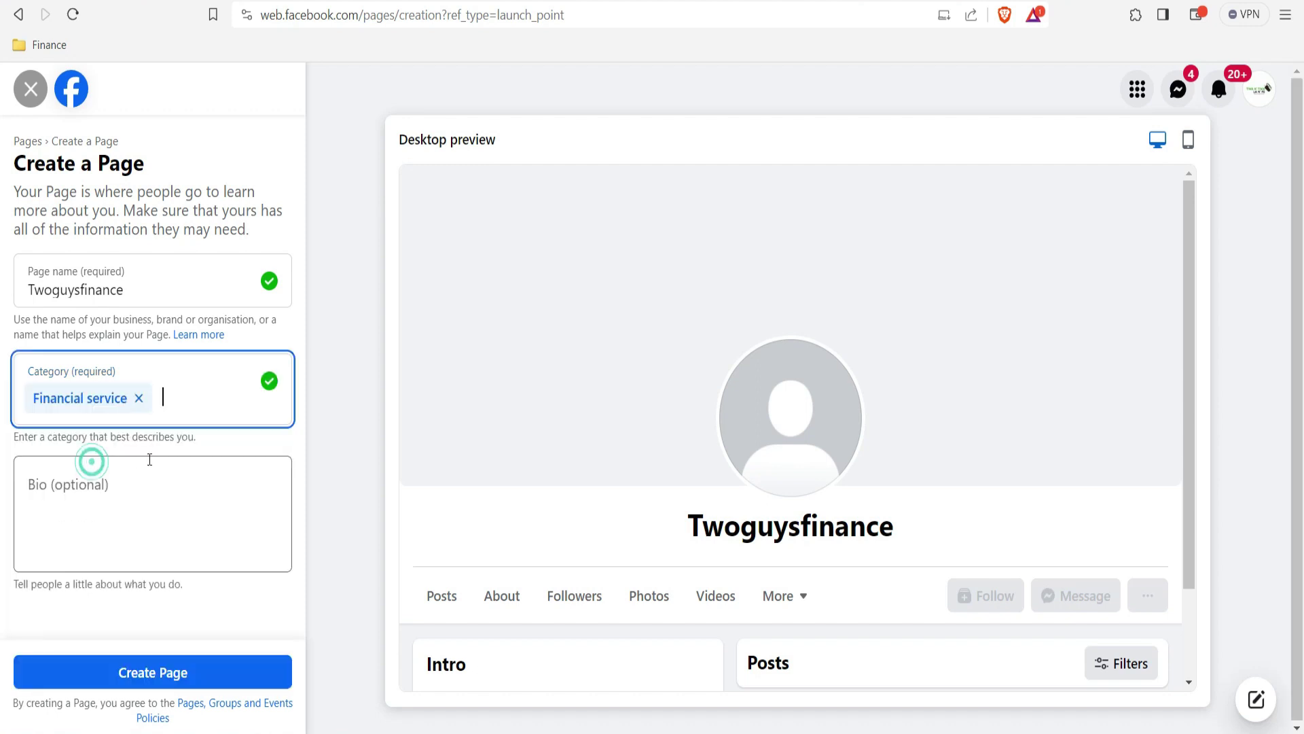
{"action": "left_click", "coordinate": [94, 489]}
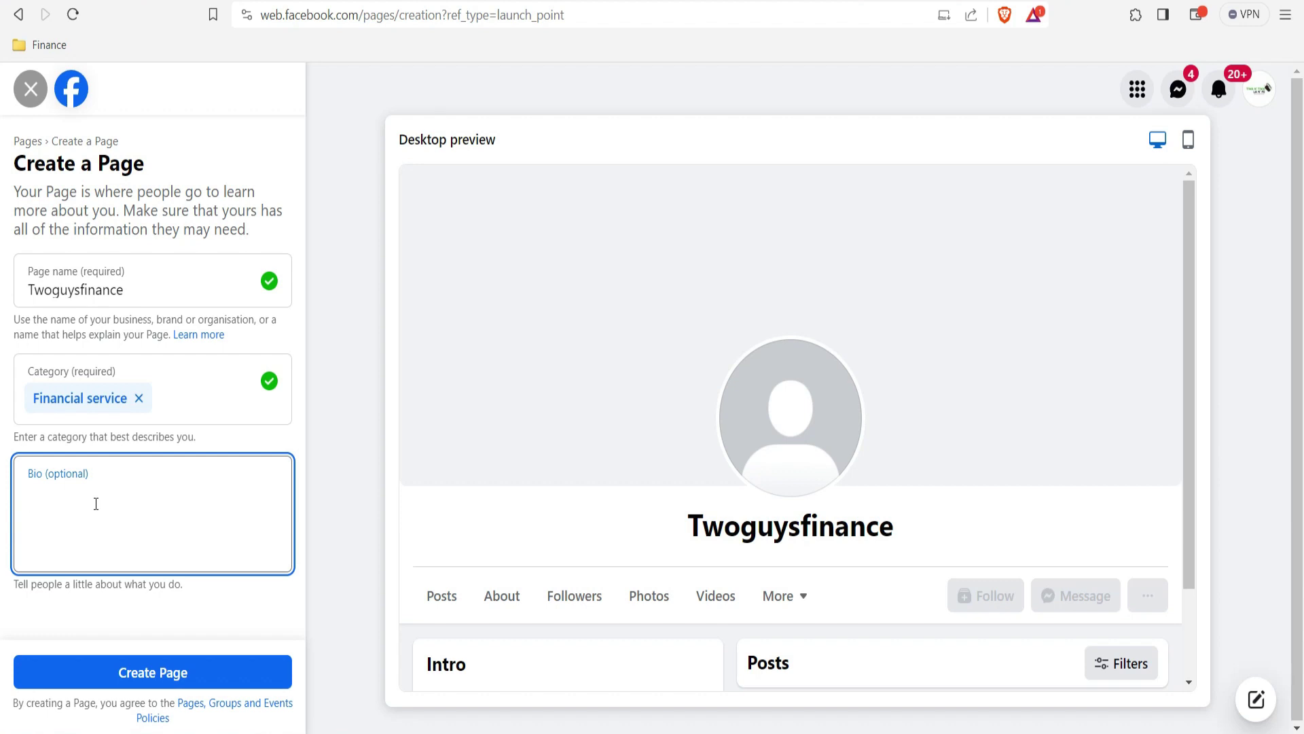
Step: Write the bio 'We create content around finance such as make money online, loan apps, reviews and how to videos.'
{"action": "type", "text": "We "}
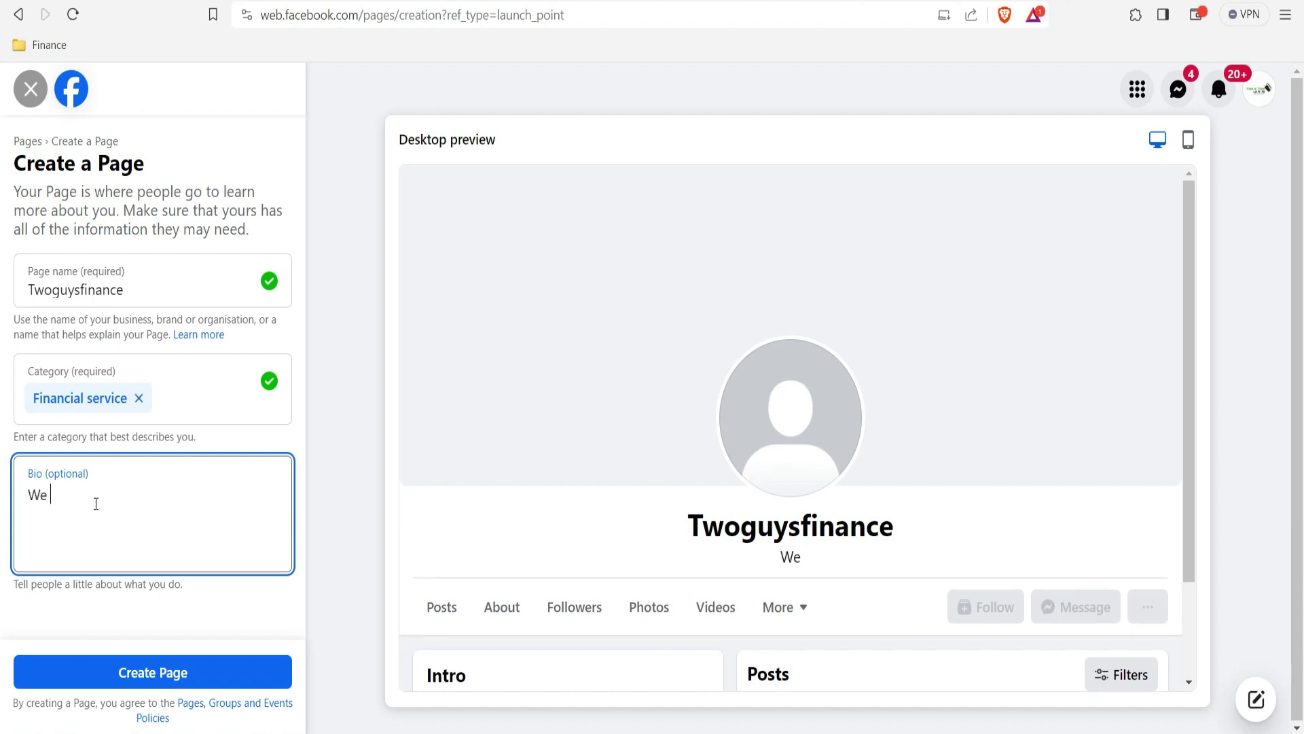
{"action": "type", "text": "create content "}
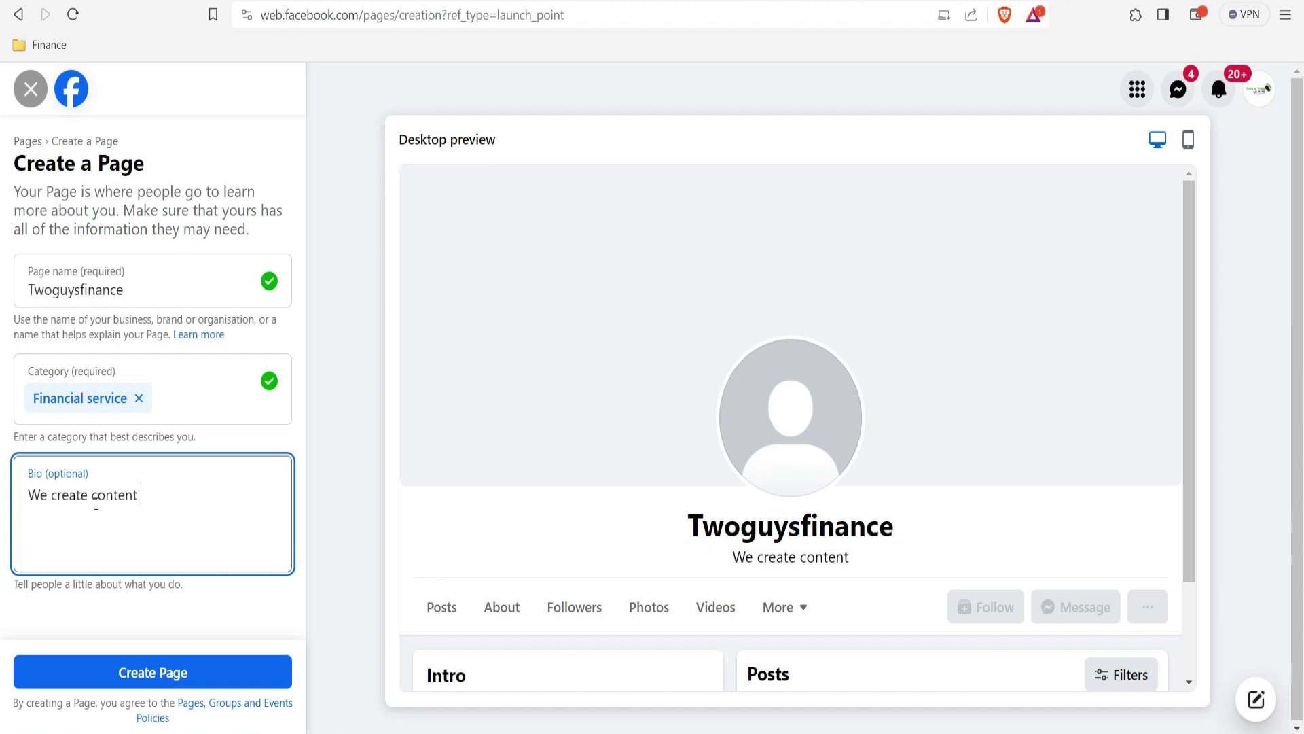
{"action": "type", "text": "around "}
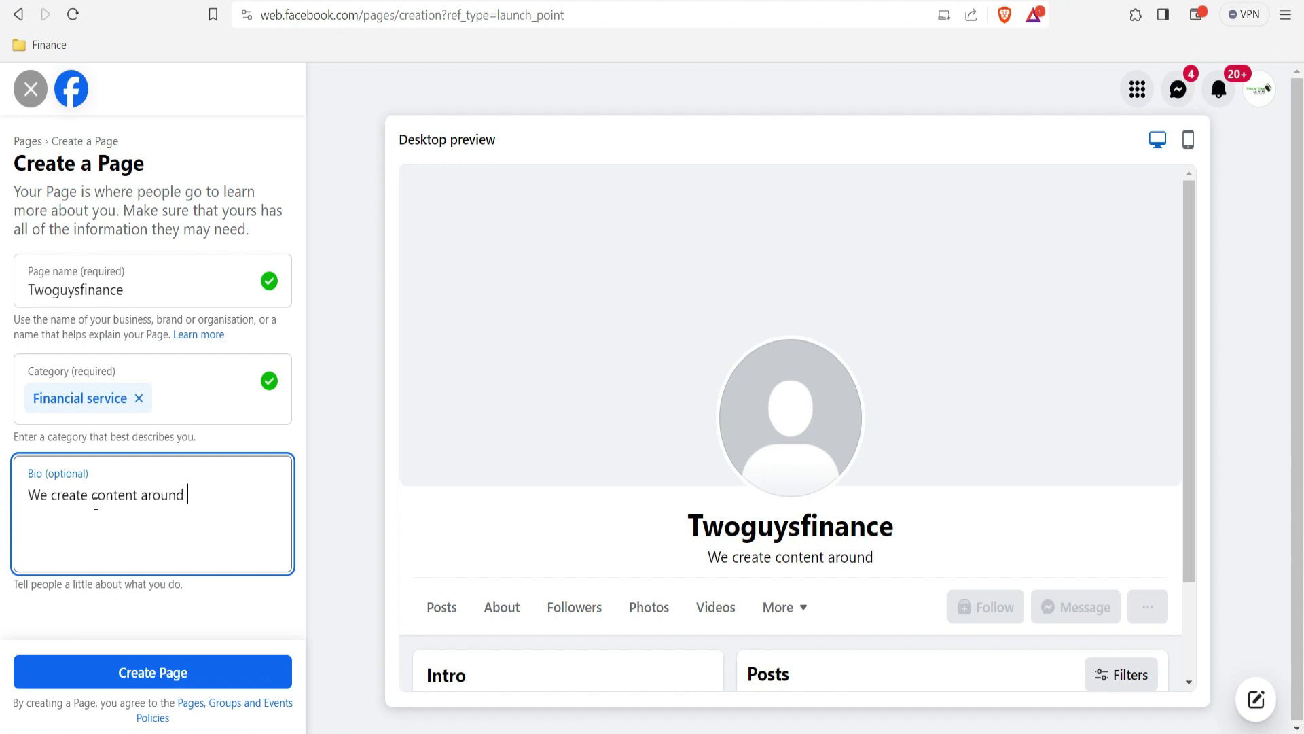
{"action": "type", "text": "fi"}
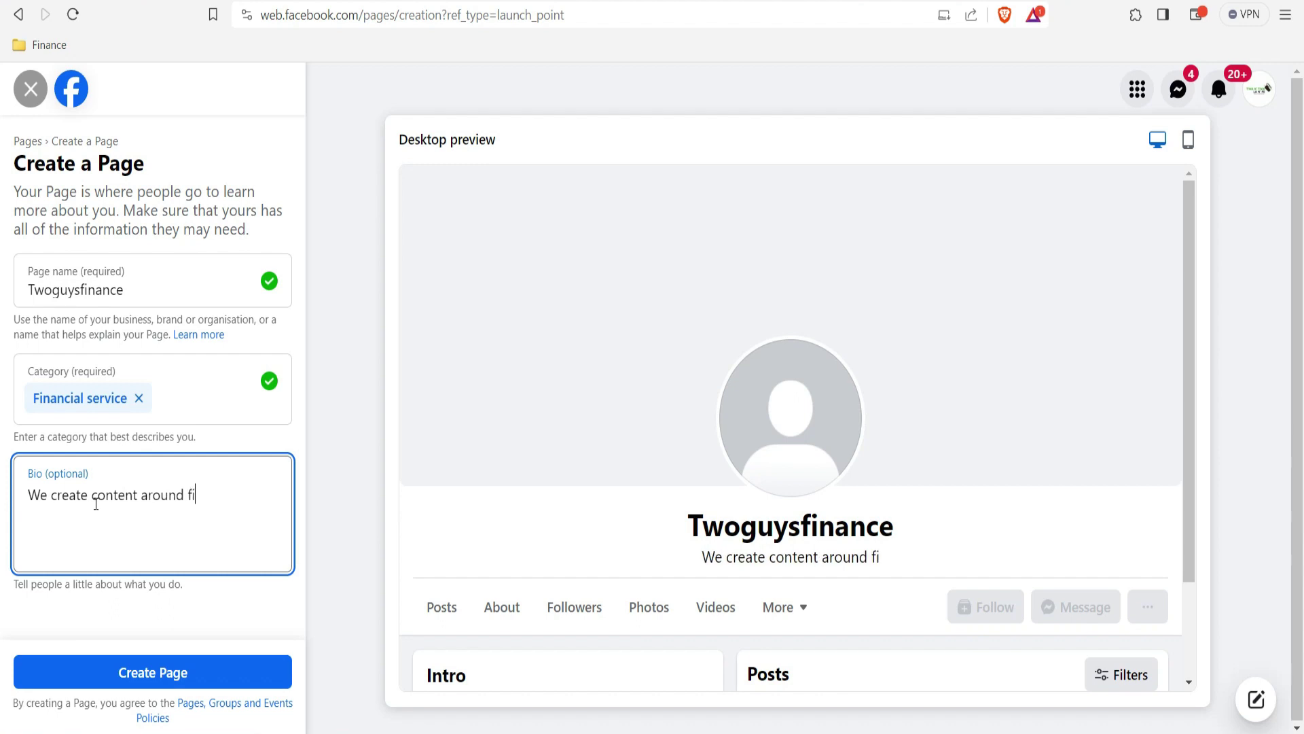
{"action": "type", "text": "nance "}
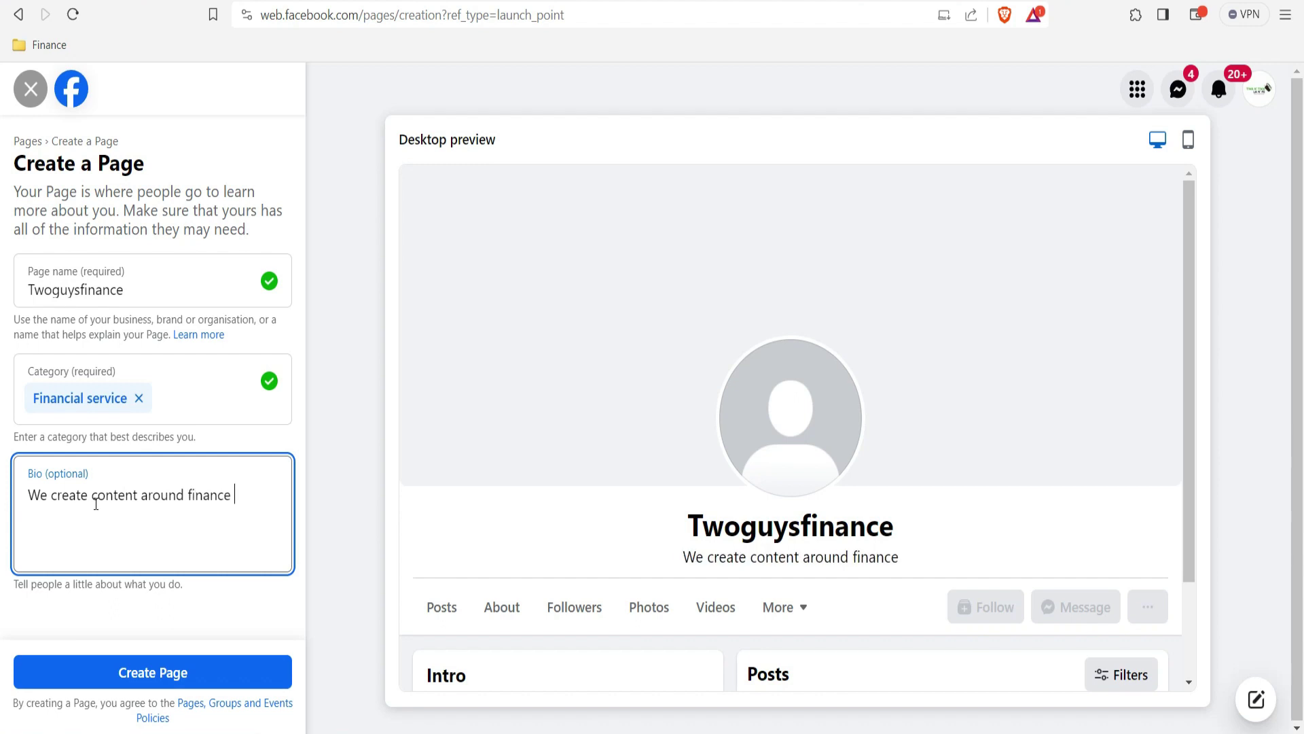
{"action": "type", "text": "such as "}
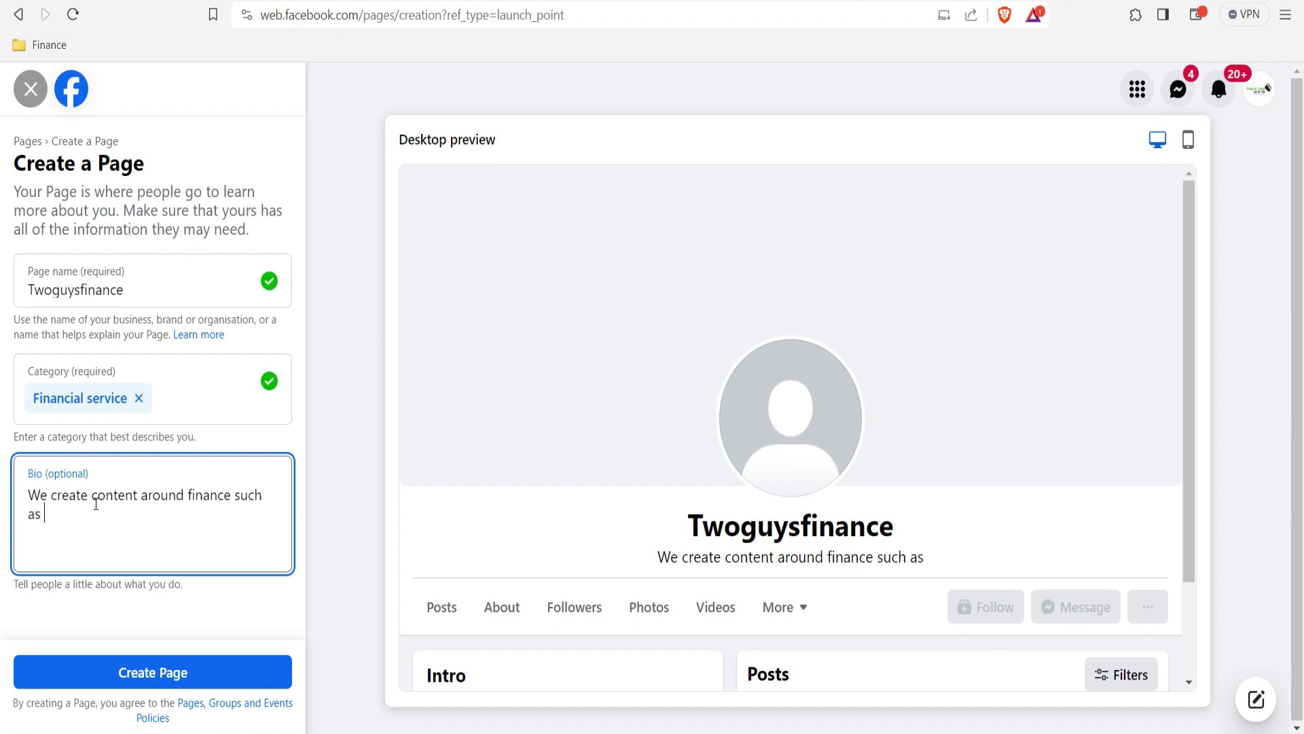
{"action": "type", "text": "make money "}
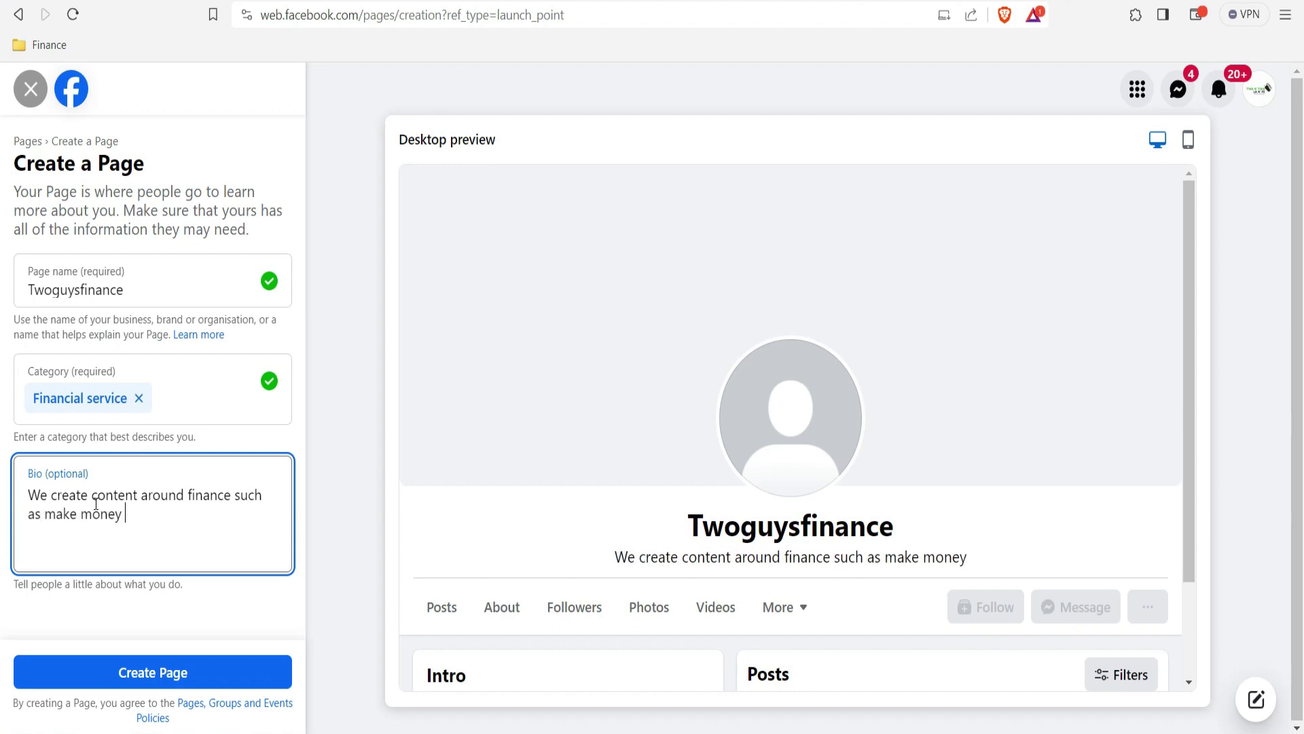
{"action": "type", "text": "online, "}
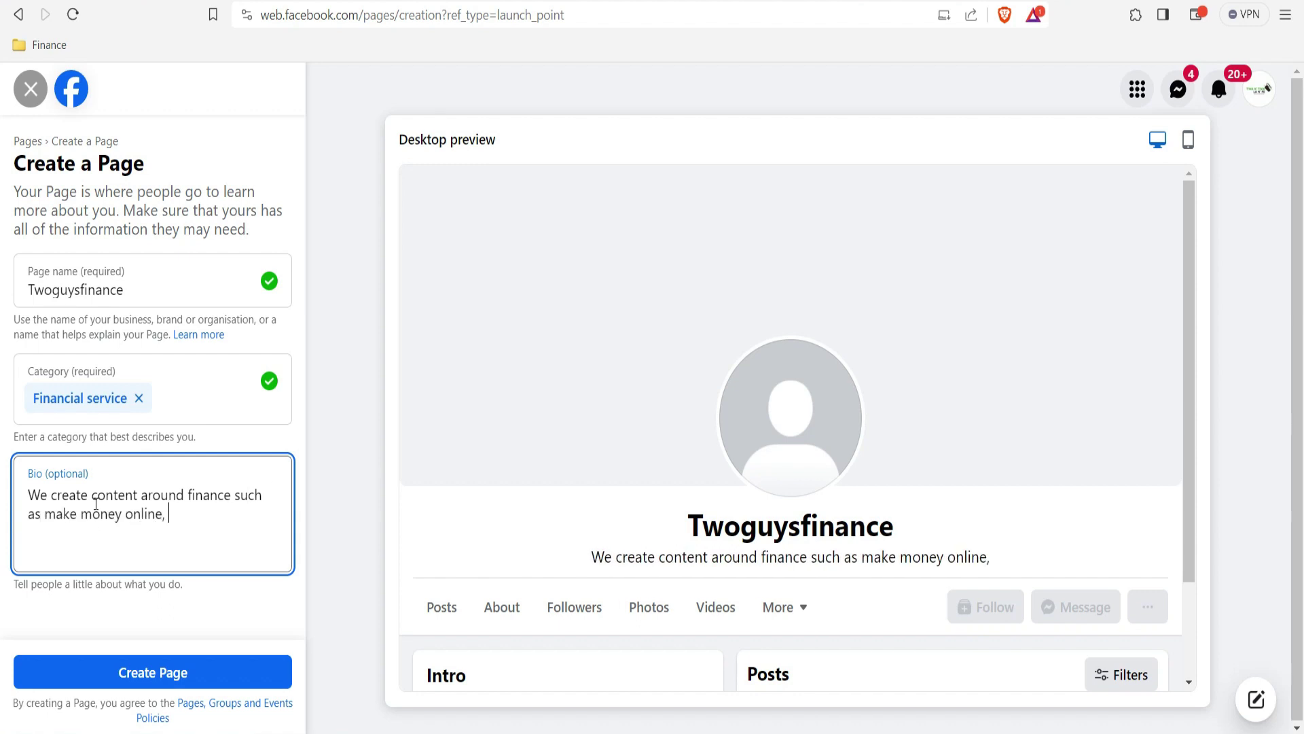
{"action": "type", "text": "loan apps"}
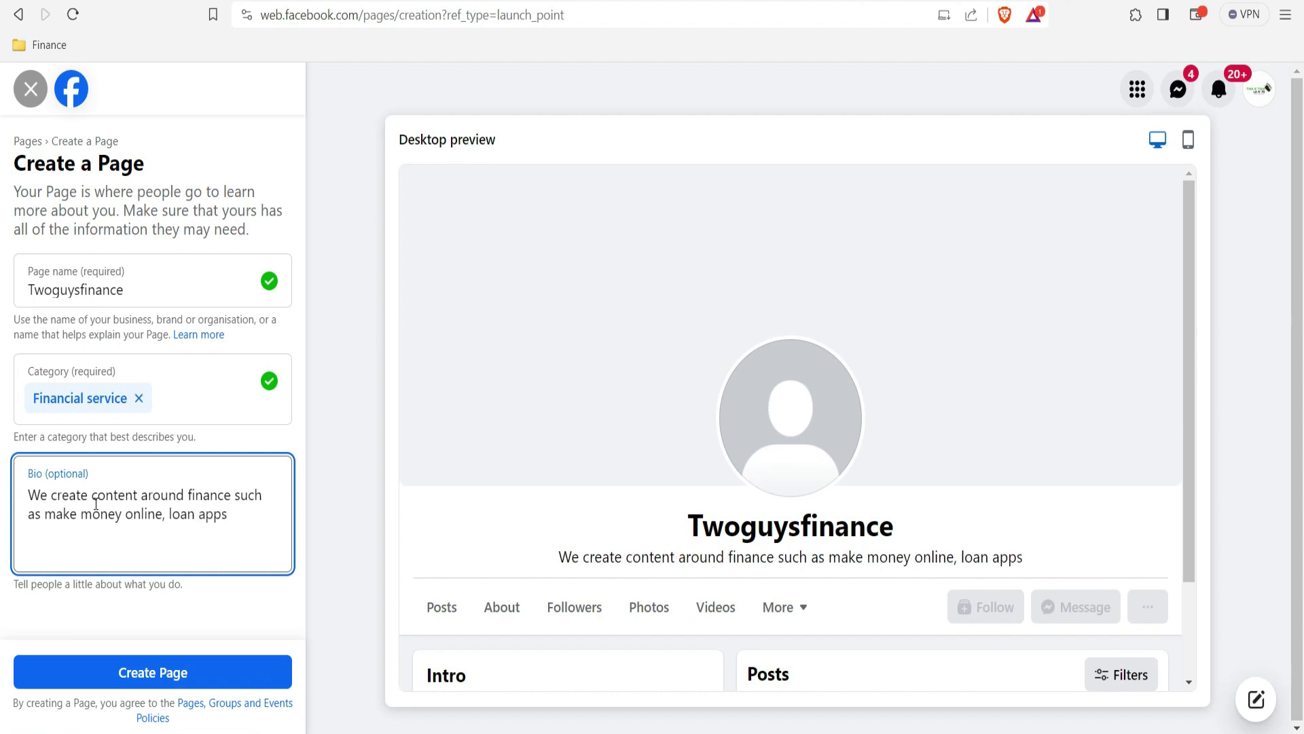
{"action": "key", "text": "BackSpace"}
{"action": "type", "text": ", review"}
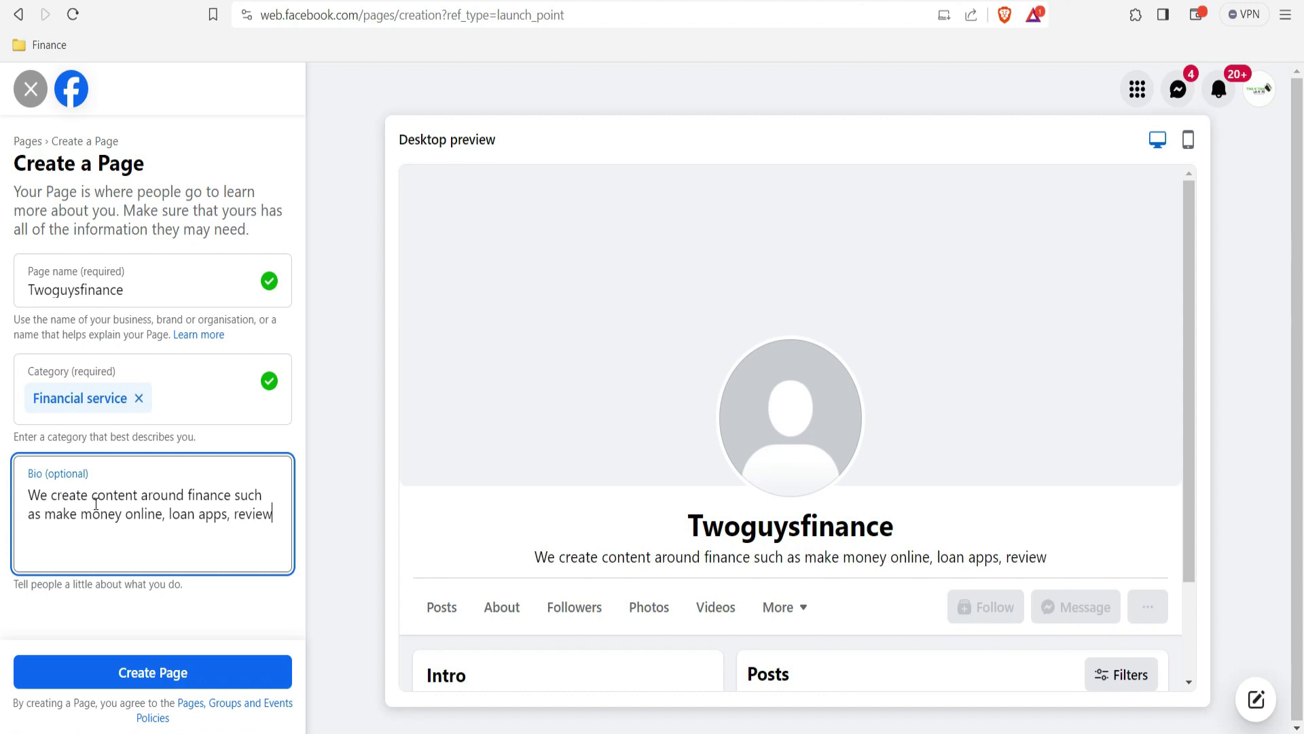
{"action": "type", "text": "s and "}
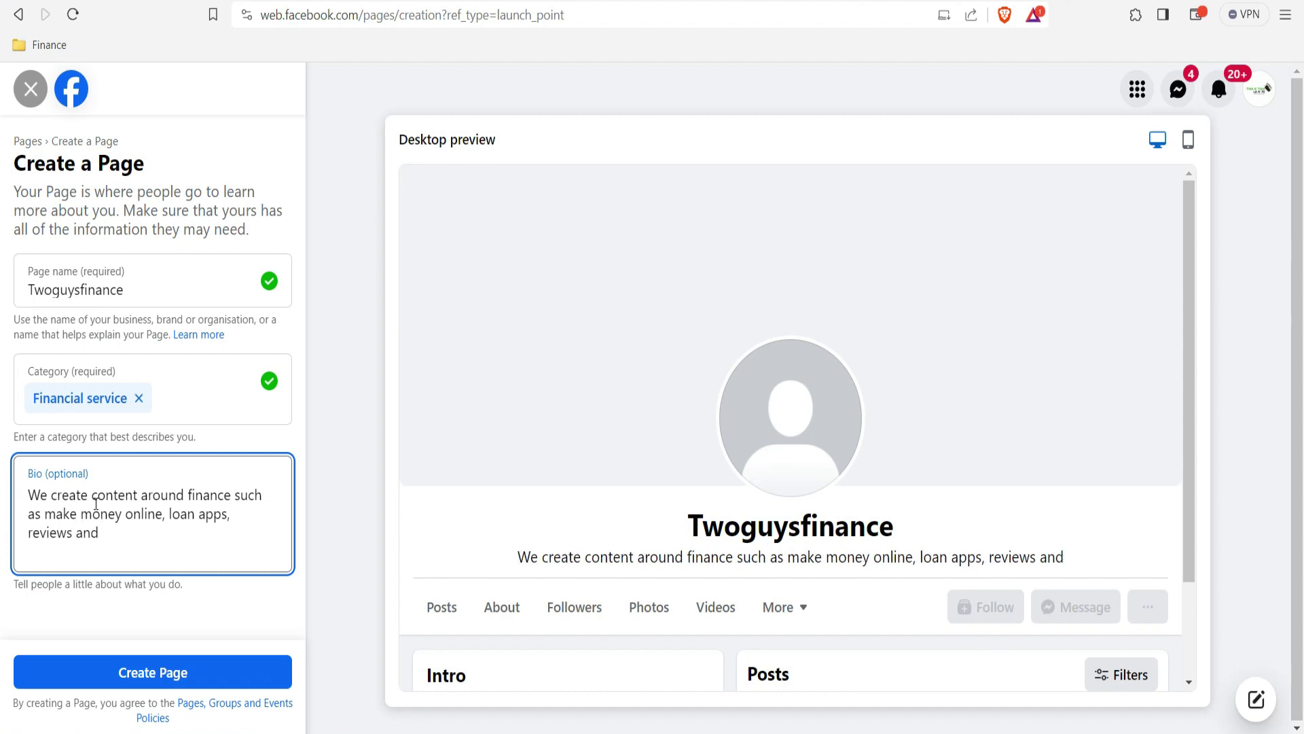
{"action": "type", "text": "how to"}
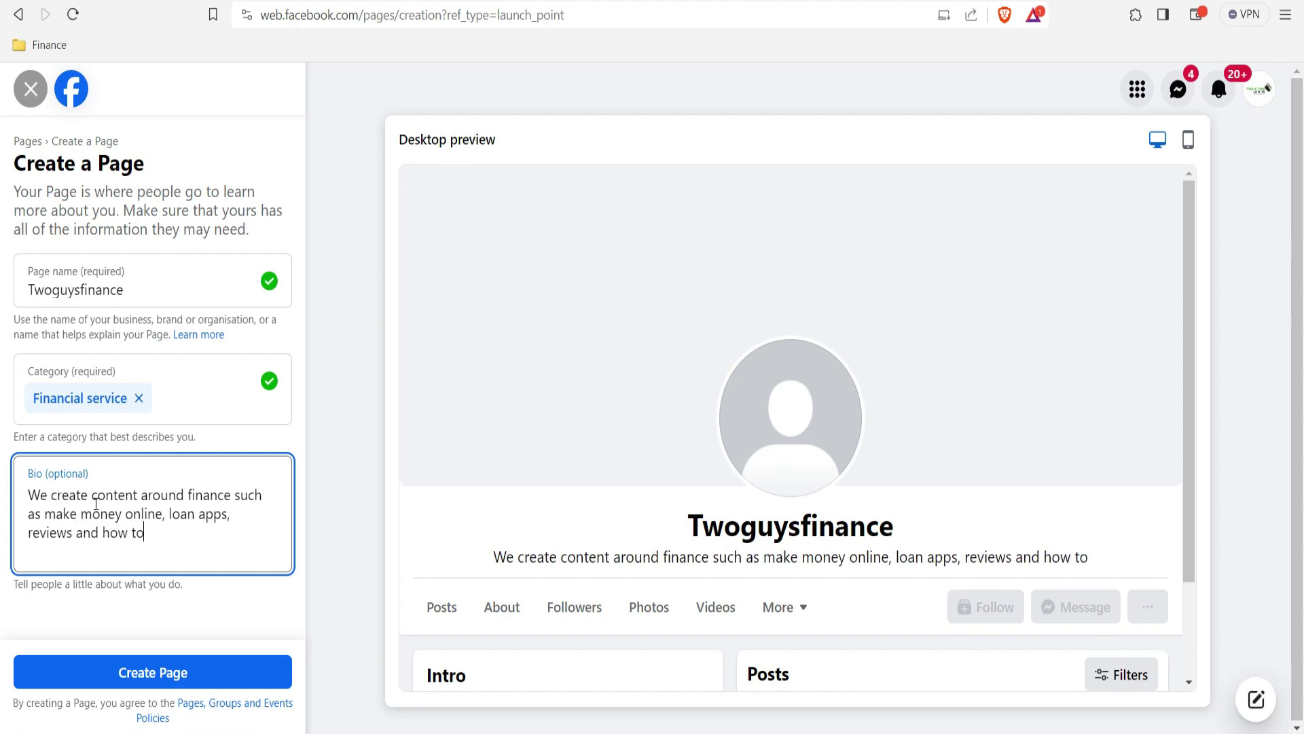
{"action": "type", "text": " videos."}
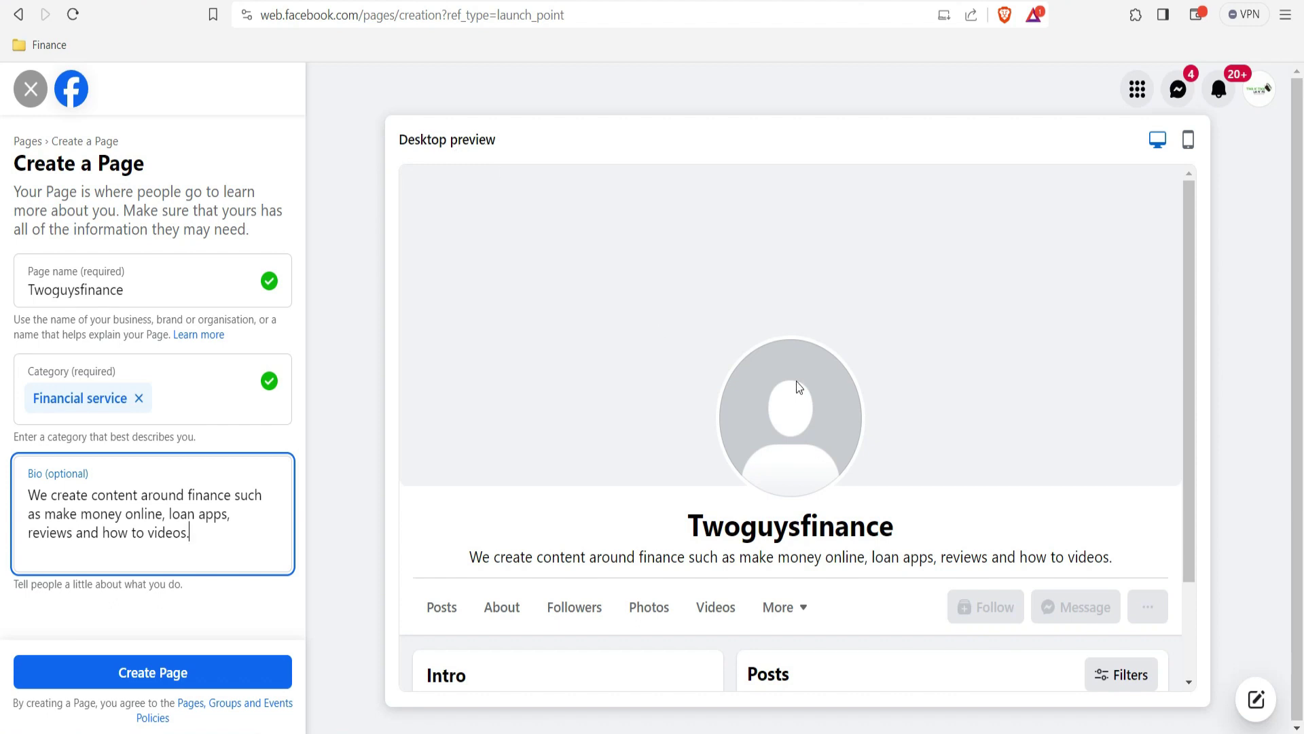
{"action": "left_click_drag", "start_coordinate": [1188, 293], "coordinate": [1190, 387]}
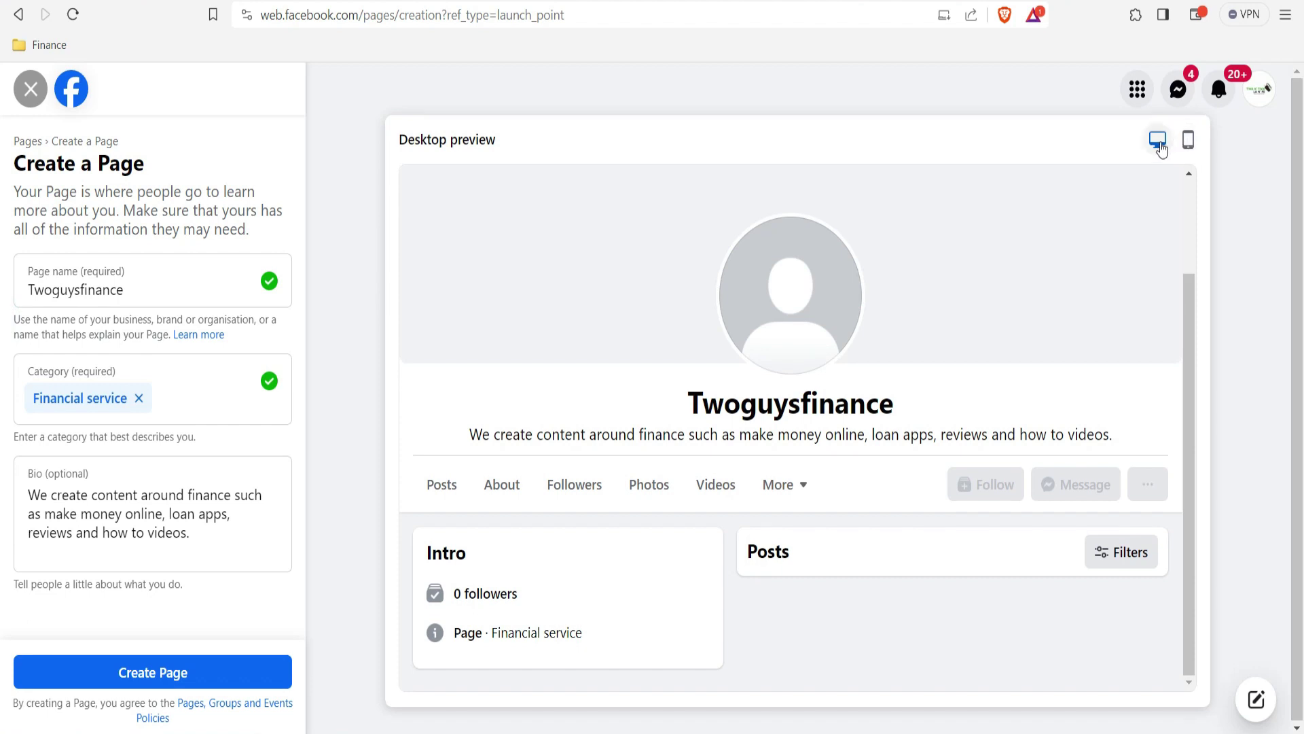
Step: Check the Page in the mobile preview and create it
{"action": "left_click", "coordinate": [1188, 140]}
{"action": "left_click_drag", "start_coordinate": [1010, 372], "coordinate": [1012, 296]}
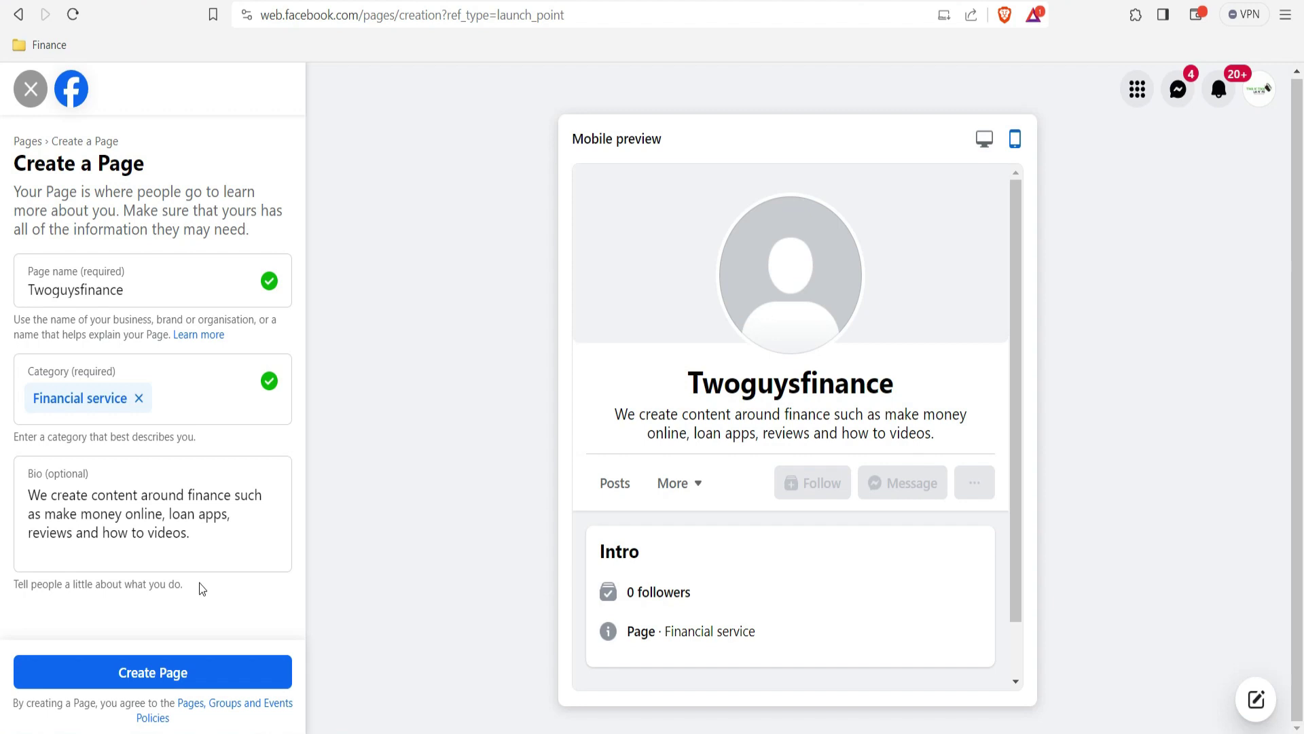
{"action": "left_click", "coordinate": [160, 674]}
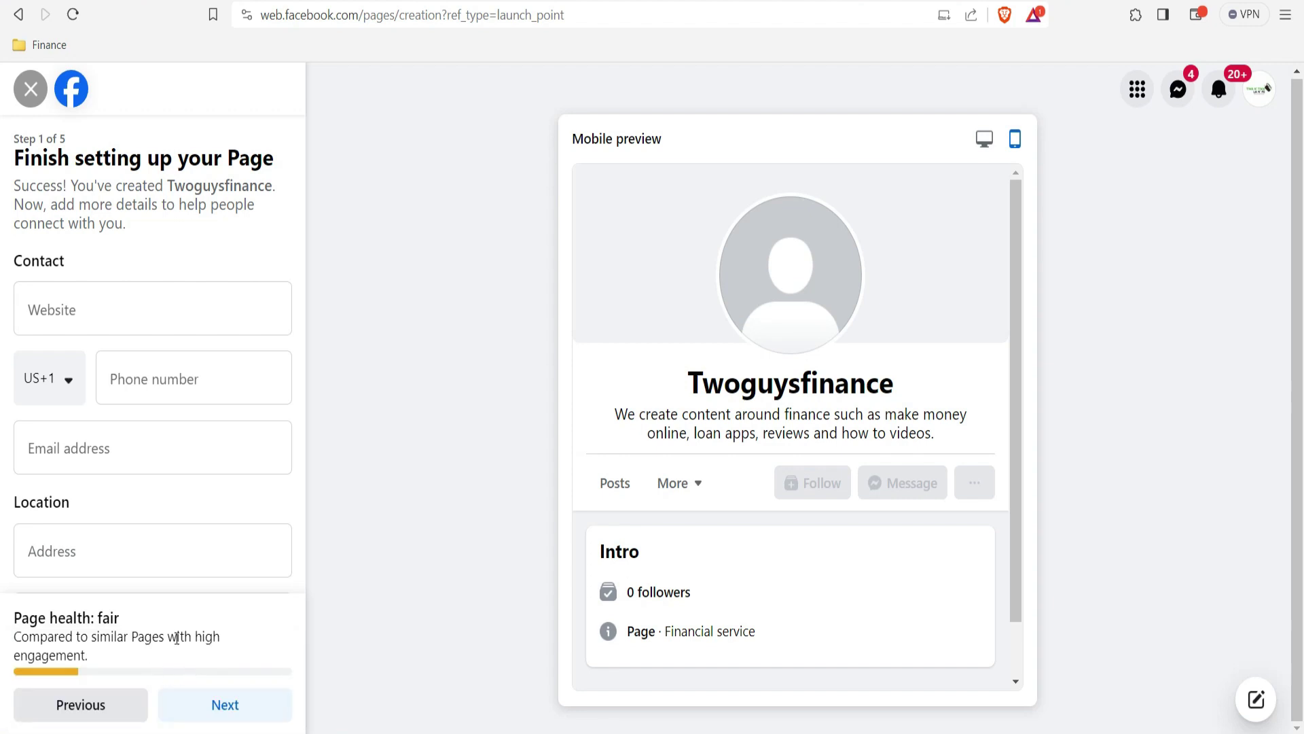
Step: Click into the Website field on the first setup step
{"action": "left_click", "coordinate": [95, 326]}
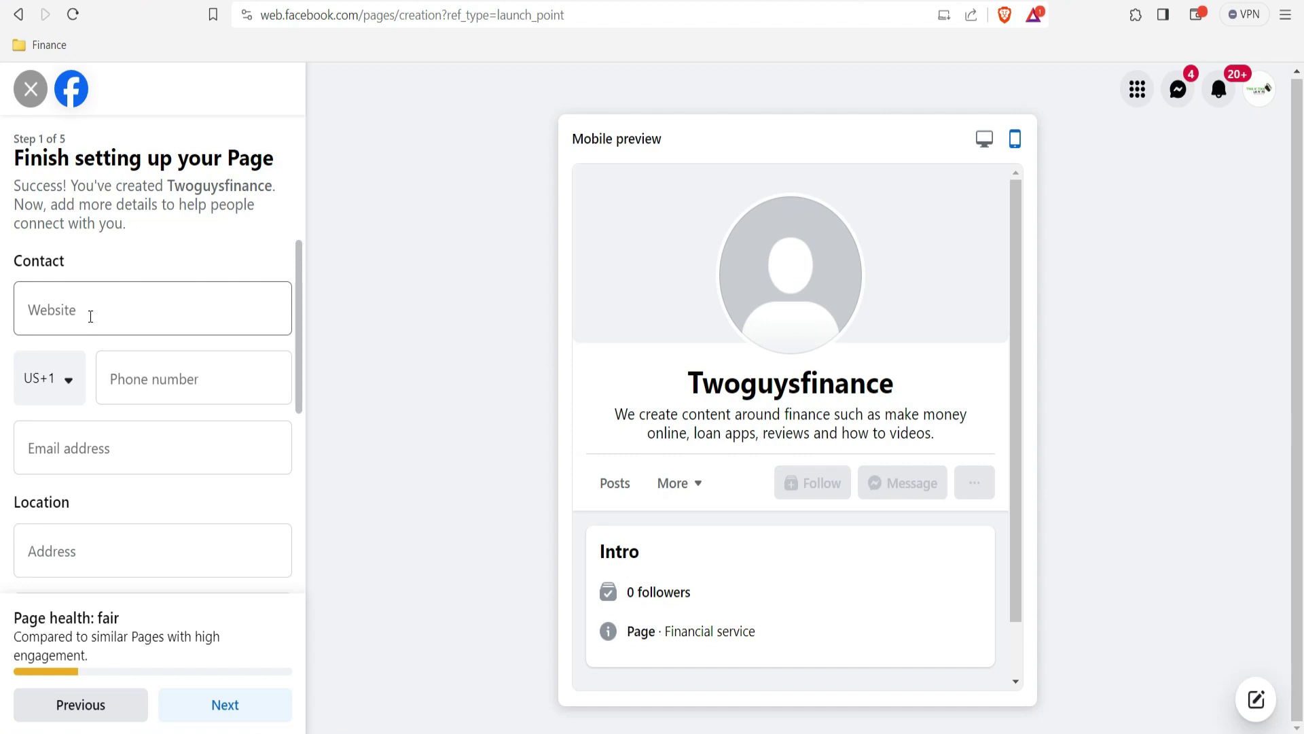
Step: Enter the website twoguysfinance.com and autofill the contact e-mail
{"action": "left_click", "coordinate": [90, 315]}
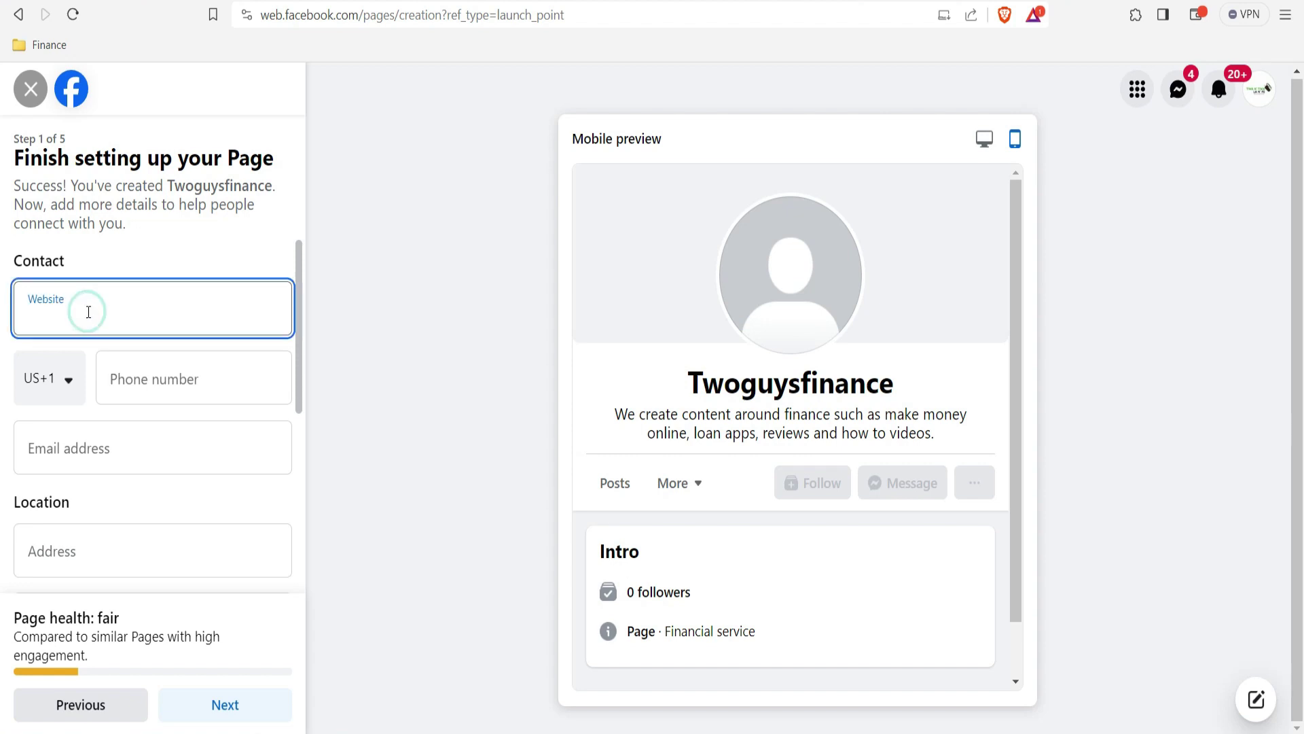
{"action": "type", "text": "tw"}
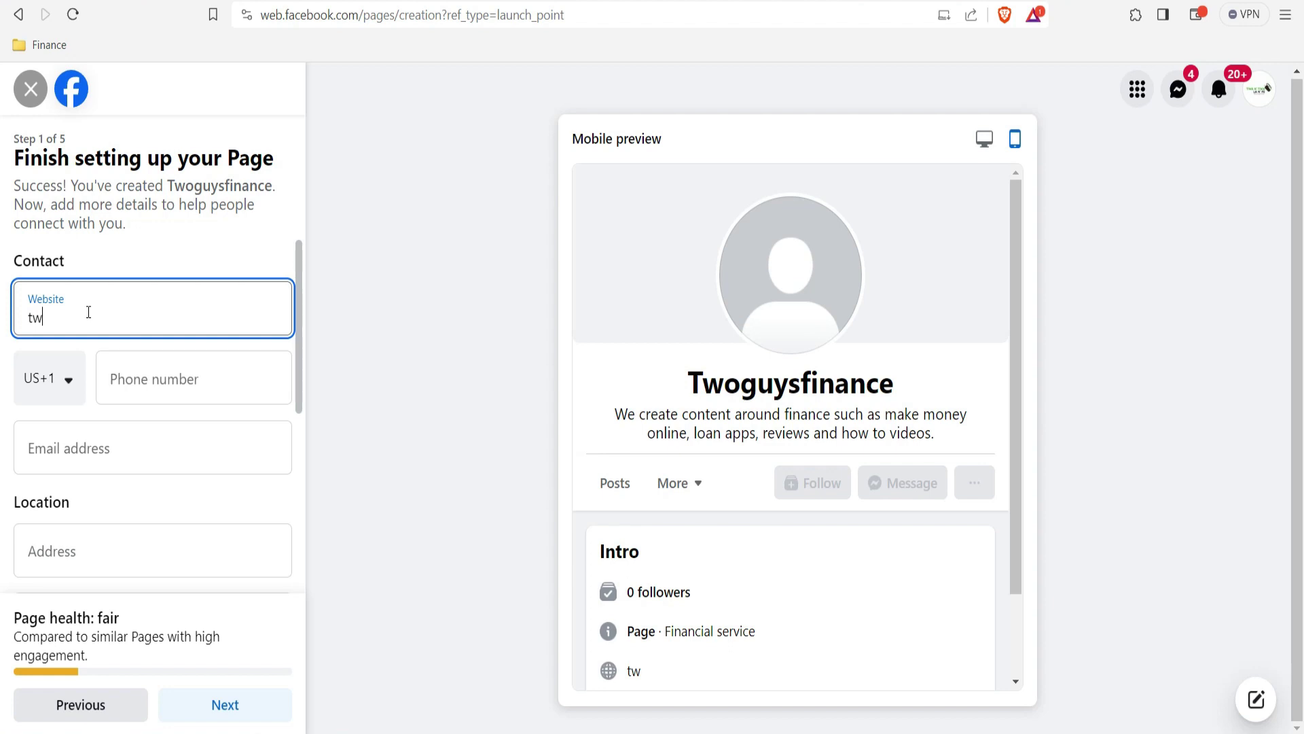
{"action": "type", "text": "oguysfinance.com"}
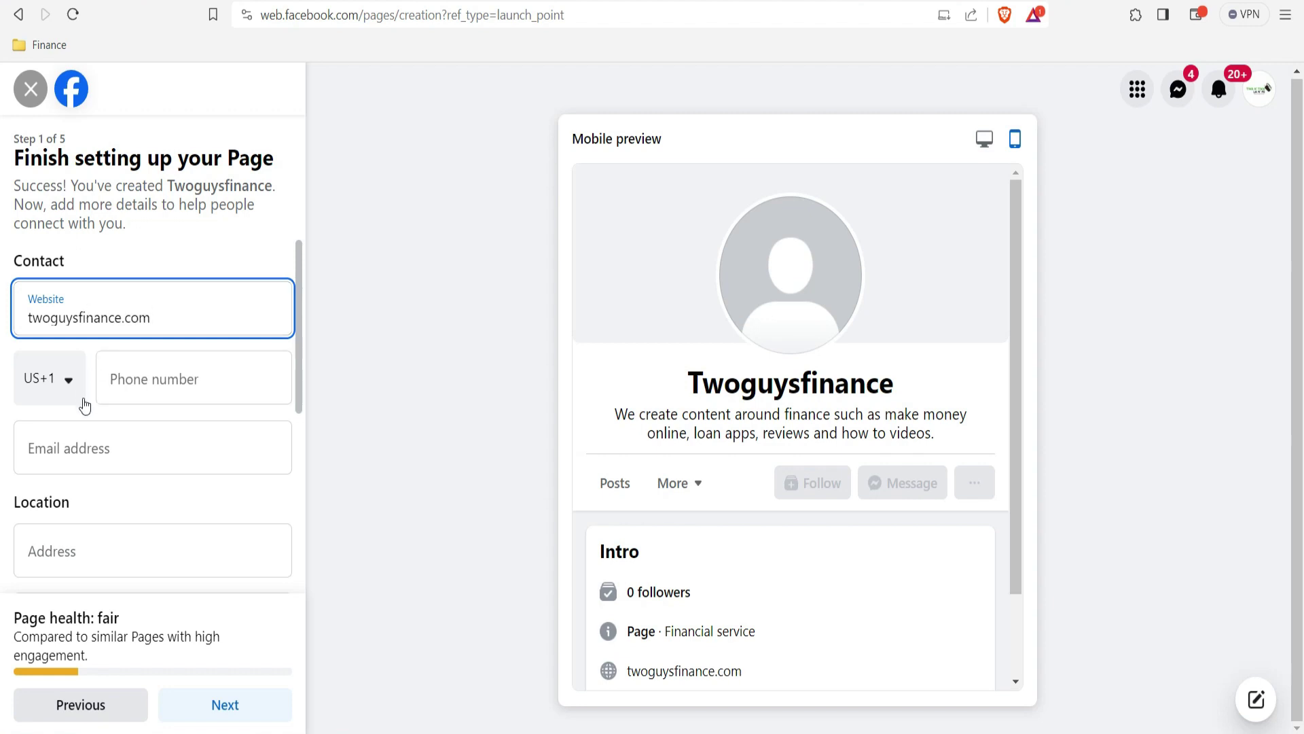
{"action": "left_click", "coordinate": [120, 412]}
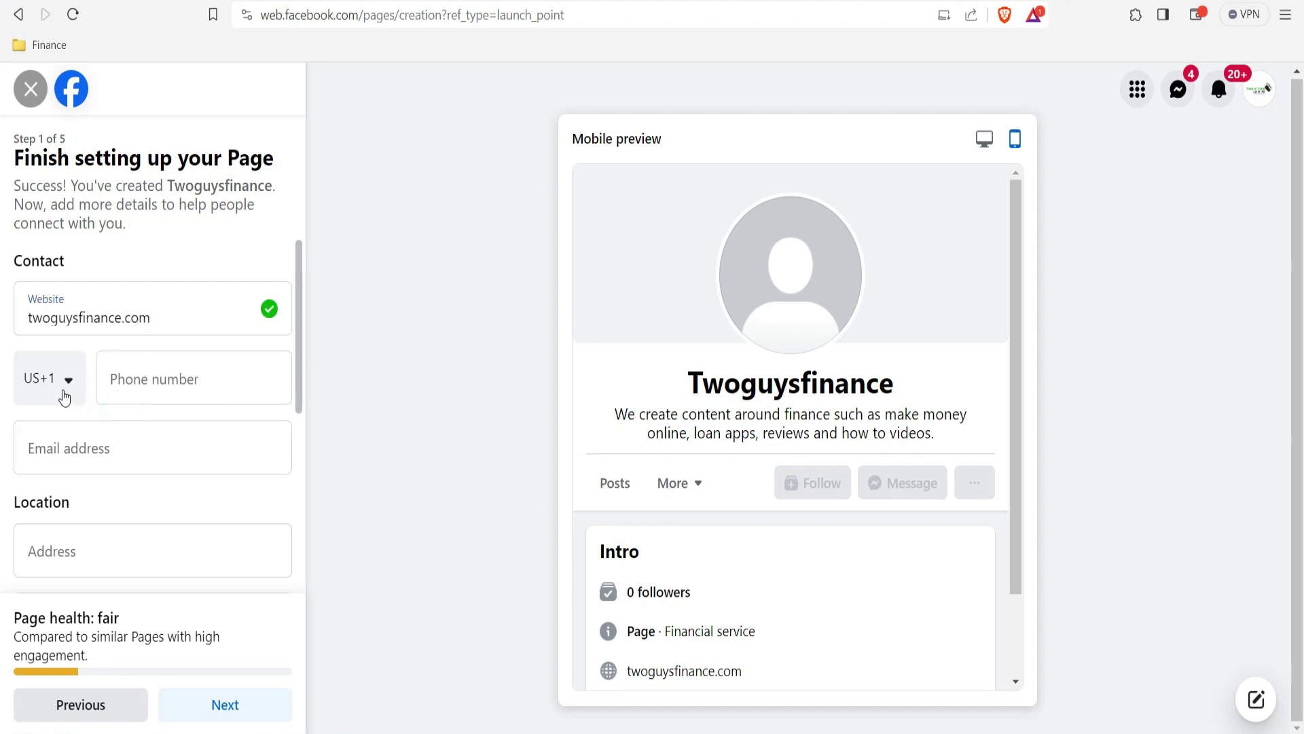
{"action": "left_click", "coordinate": [97, 451]}
{"action": "left_click", "coordinate": [179, 502]}
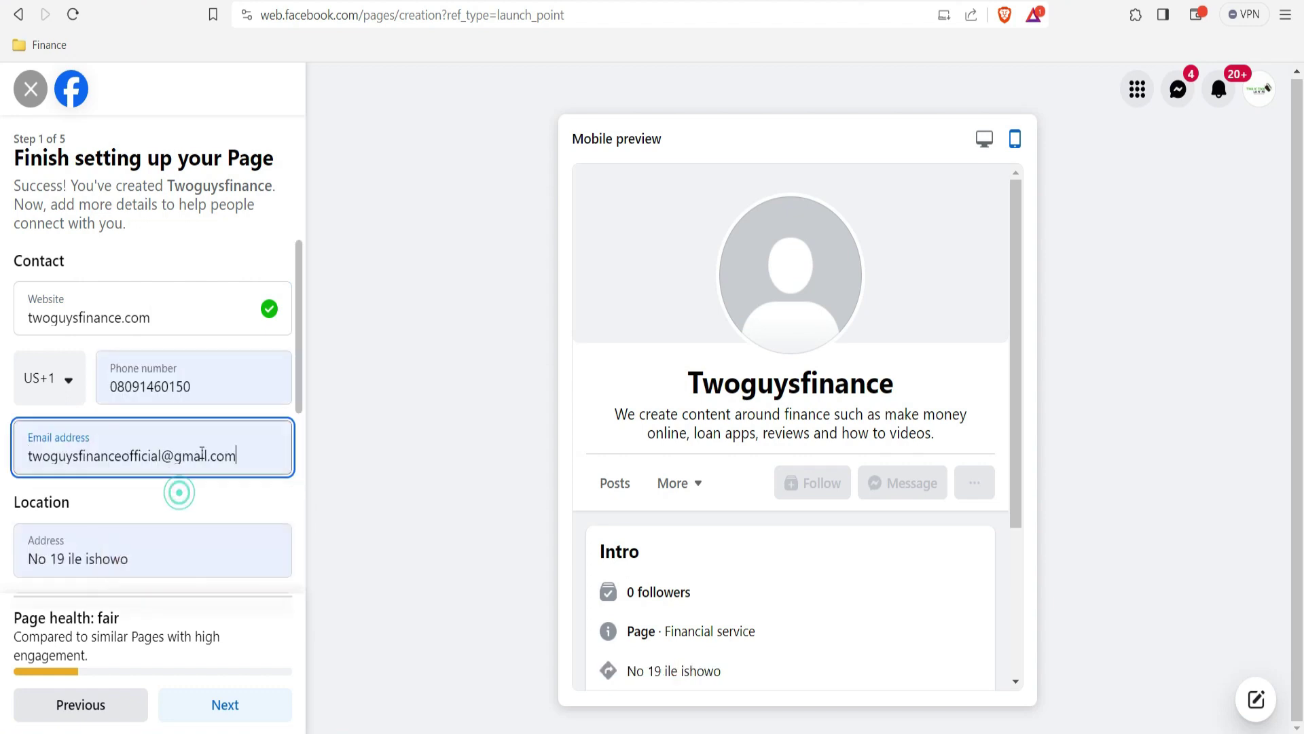
Step: Clear the autofilled phone, street address, town and postcode, then continue
{"action": "left_click_drag", "start_coordinate": [216, 393], "coordinate": [109, 389]}
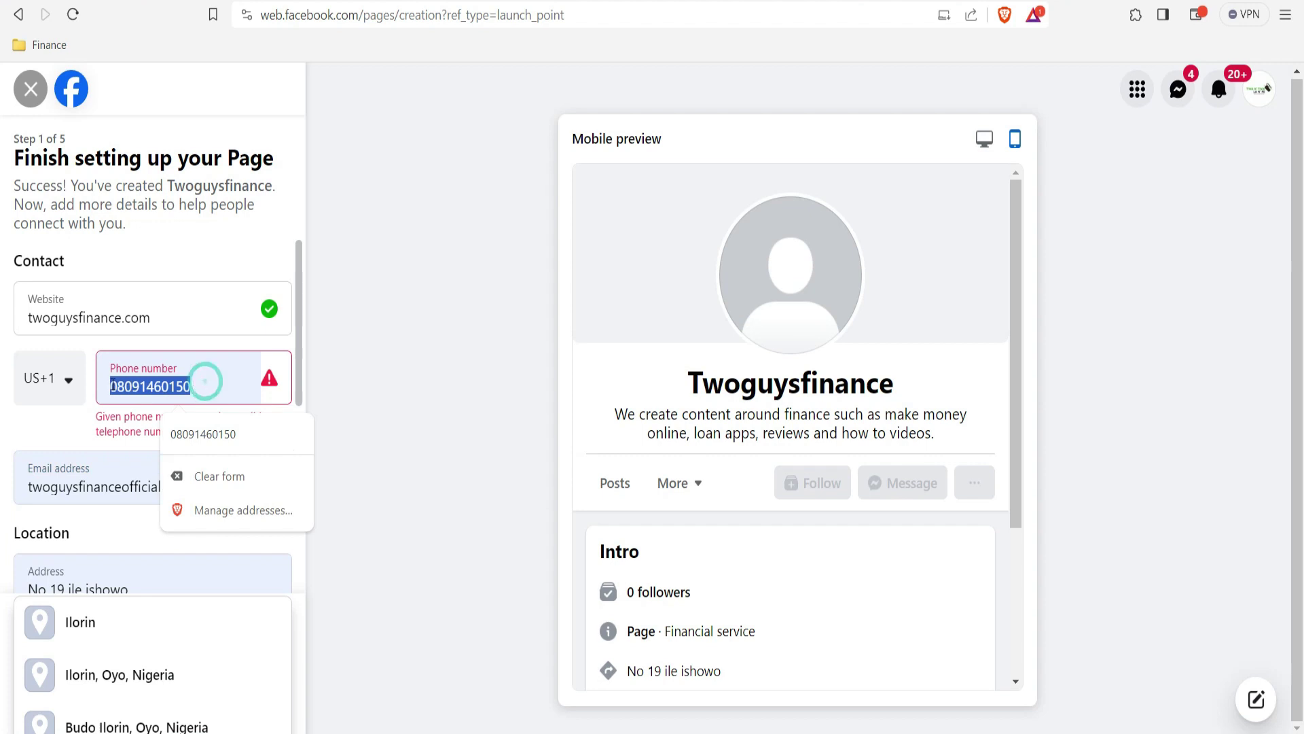
{"action": "key", "text": "BackSpace"}
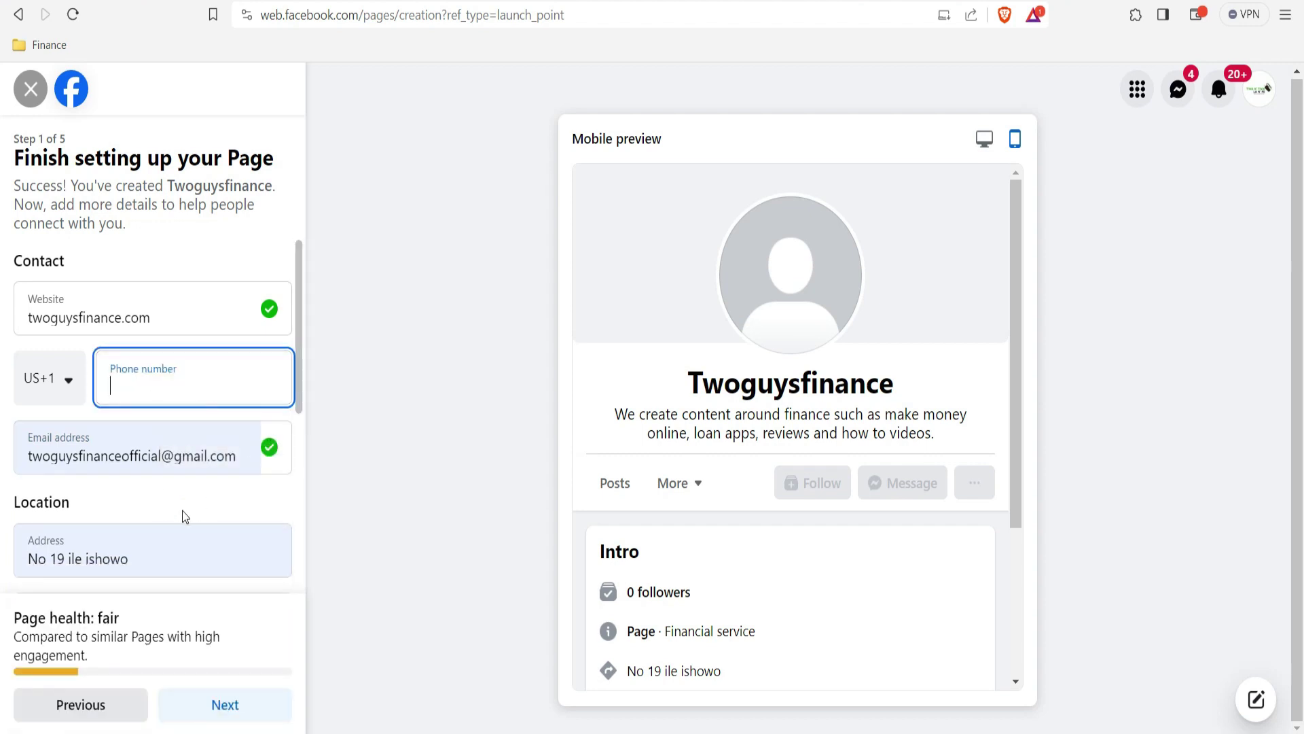
{"action": "left_click_drag", "start_coordinate": [156, 553], "coordinate": [27, 560]}
{"action": "key", "text": "BackSpace"}
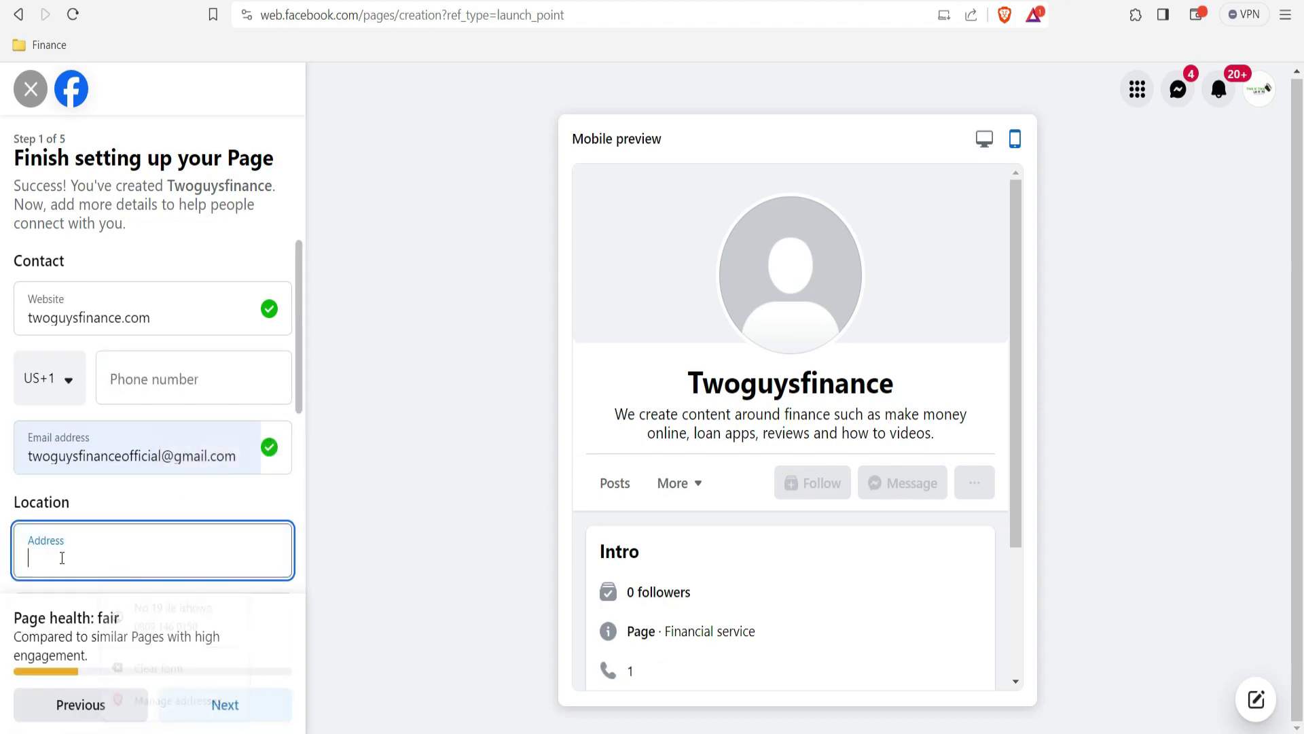
{"action": "left_click_drag", "start_coordinate": [299, 390], "coordinate": [300, 451]}
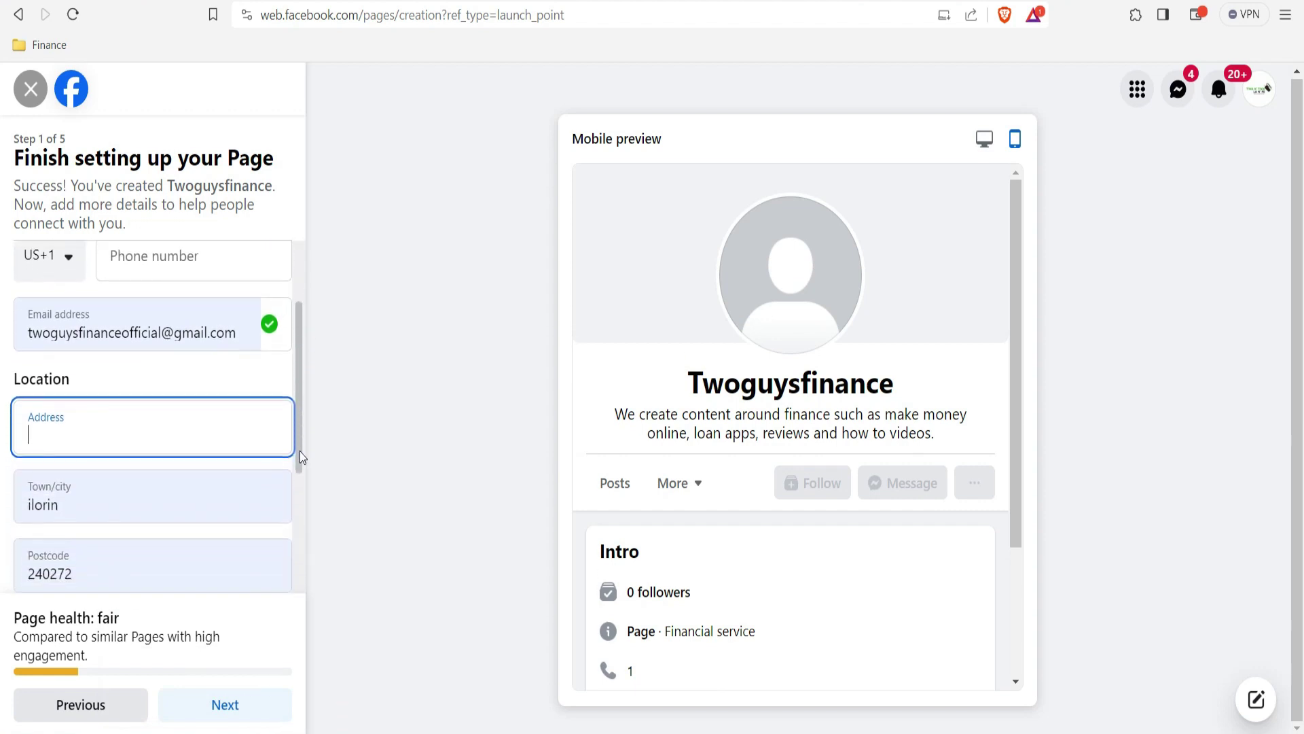
{"action": "double_click", "coordinate": [80, 513]}
{"action": "key", "text": "BackSpace"}
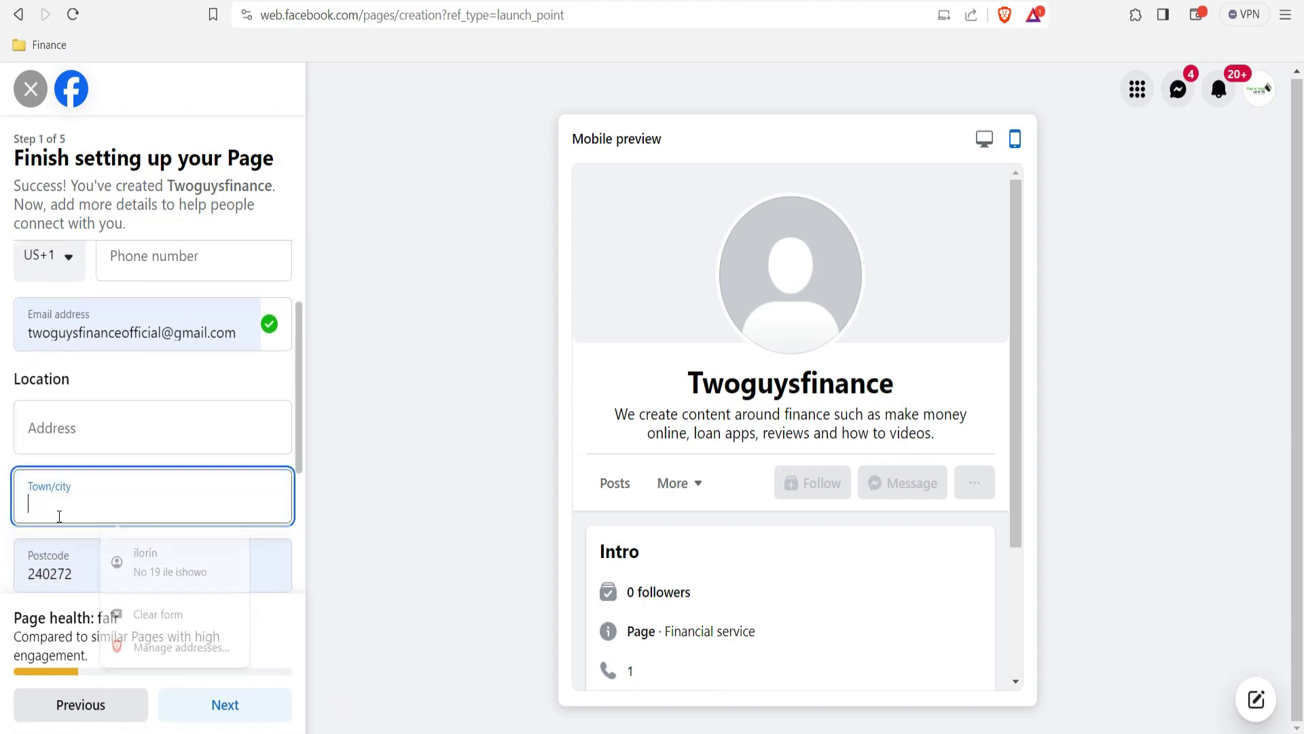
{"action": "double_click", "coordinate": [104, 578]}
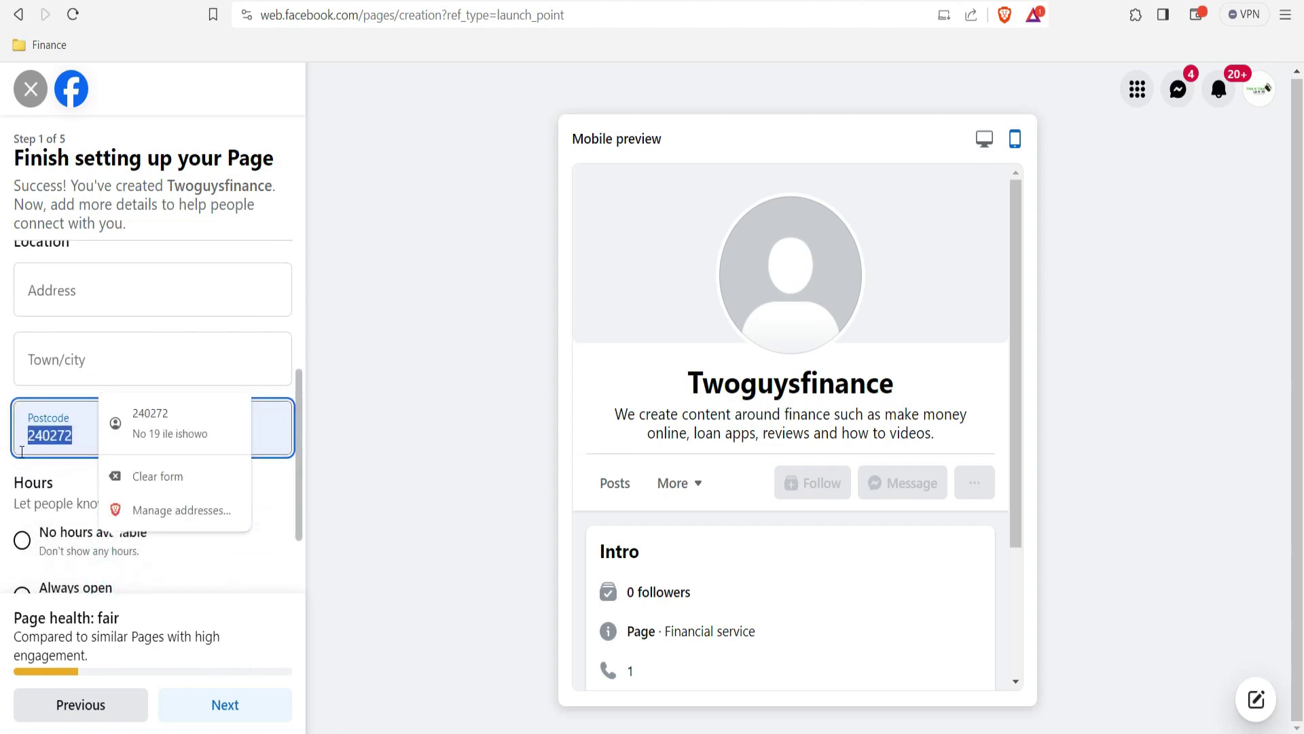
{"action": "key", "text": "BackSpace"}
{"action": "left_click_drag", "start_coordinate": [299, 448], "coordinate": [295, 500]}
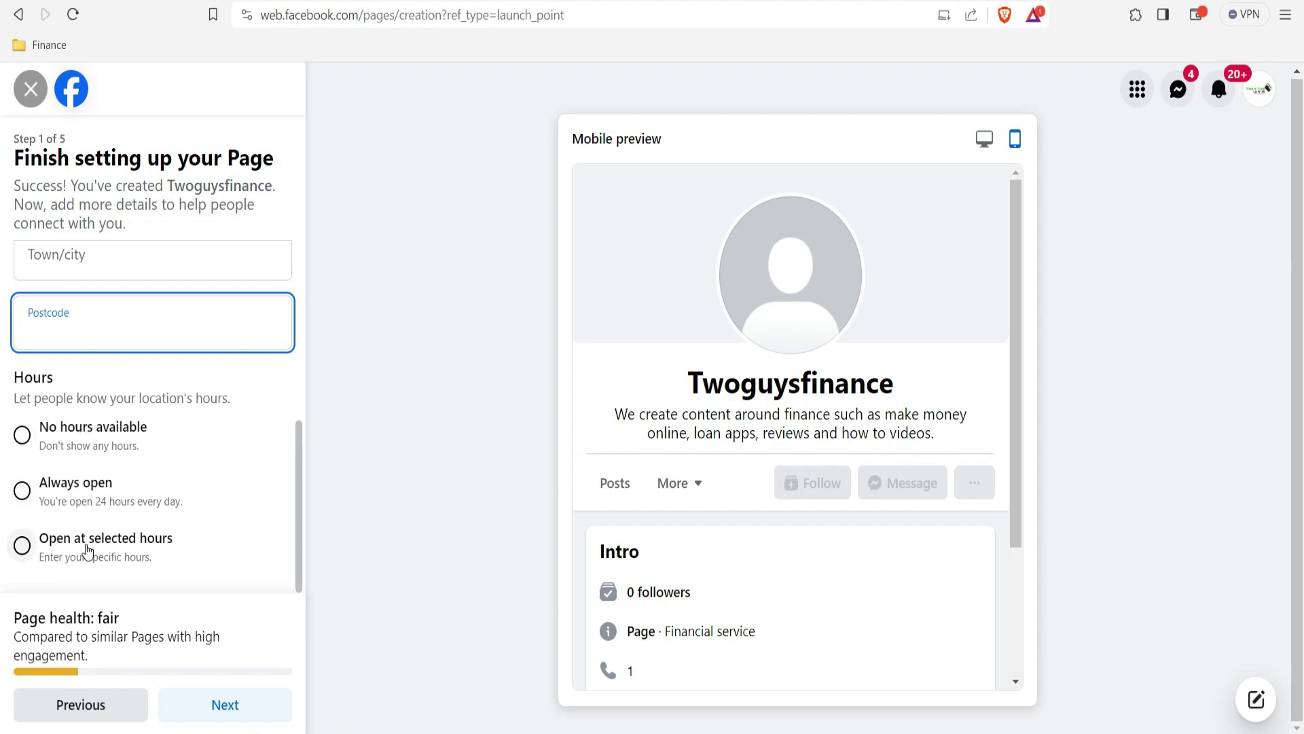
{"action": "mouse_move", "coordinate": [300, 517]}
{"action": "left_mouse_down"}
{"action": "mouse_move", "coordinate": [300, 484]}
{"action": "mouse_move", "coordinate": [299, 530]}
{"action": "left_mouse_up"}
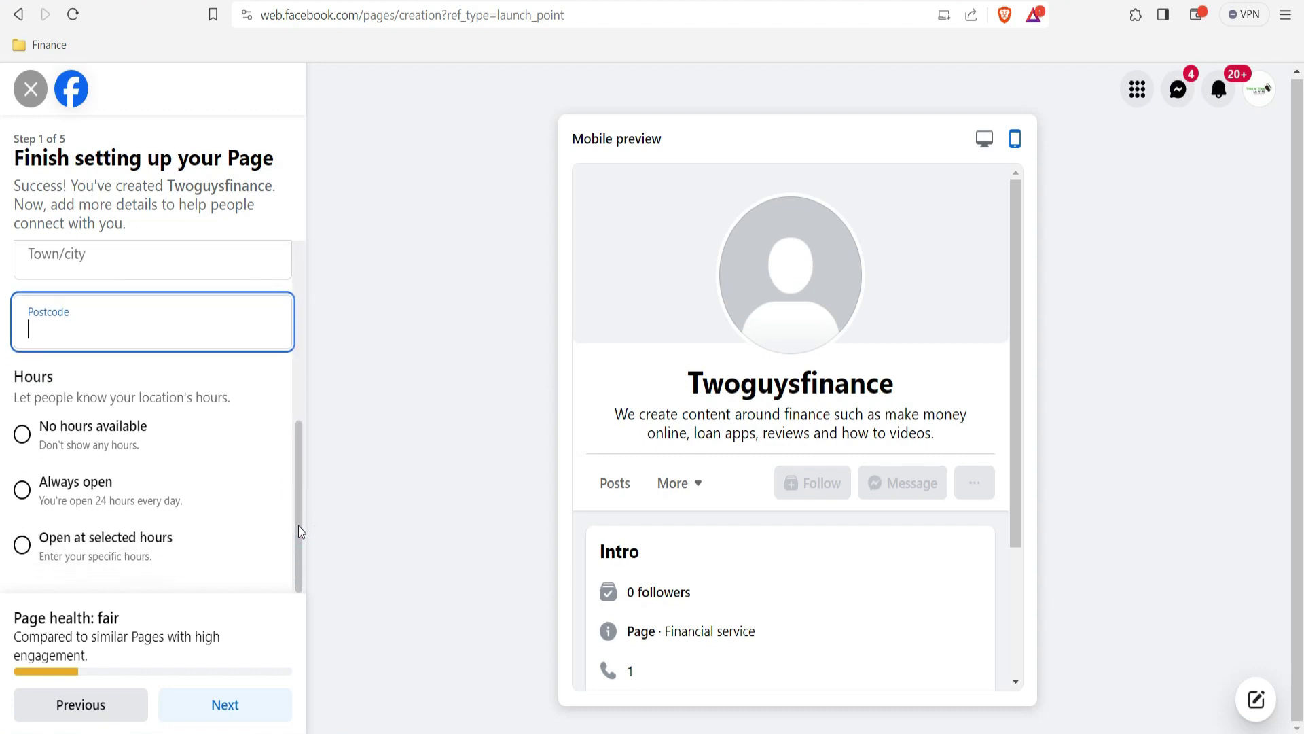
{"action": "mouse_move", "coordinate": [299, 518]}
{"action": "left_mouse_down"}
{"action": "mouse_move", "coordinate": [305, 323]}
{"action": "mouse_move", "coordinate": [304, 540]}
{"action": "left_mouse_up"}
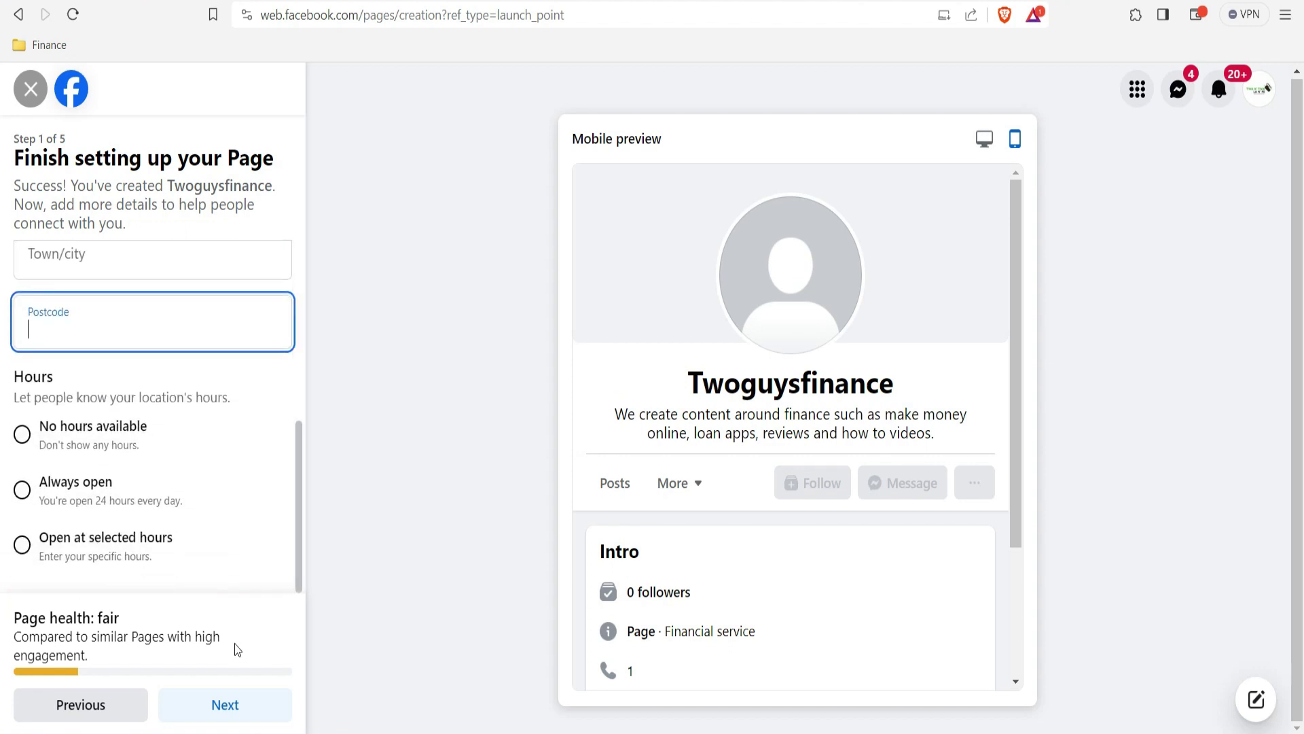
{"action": "left_click", "coordinate": [233, 706]}
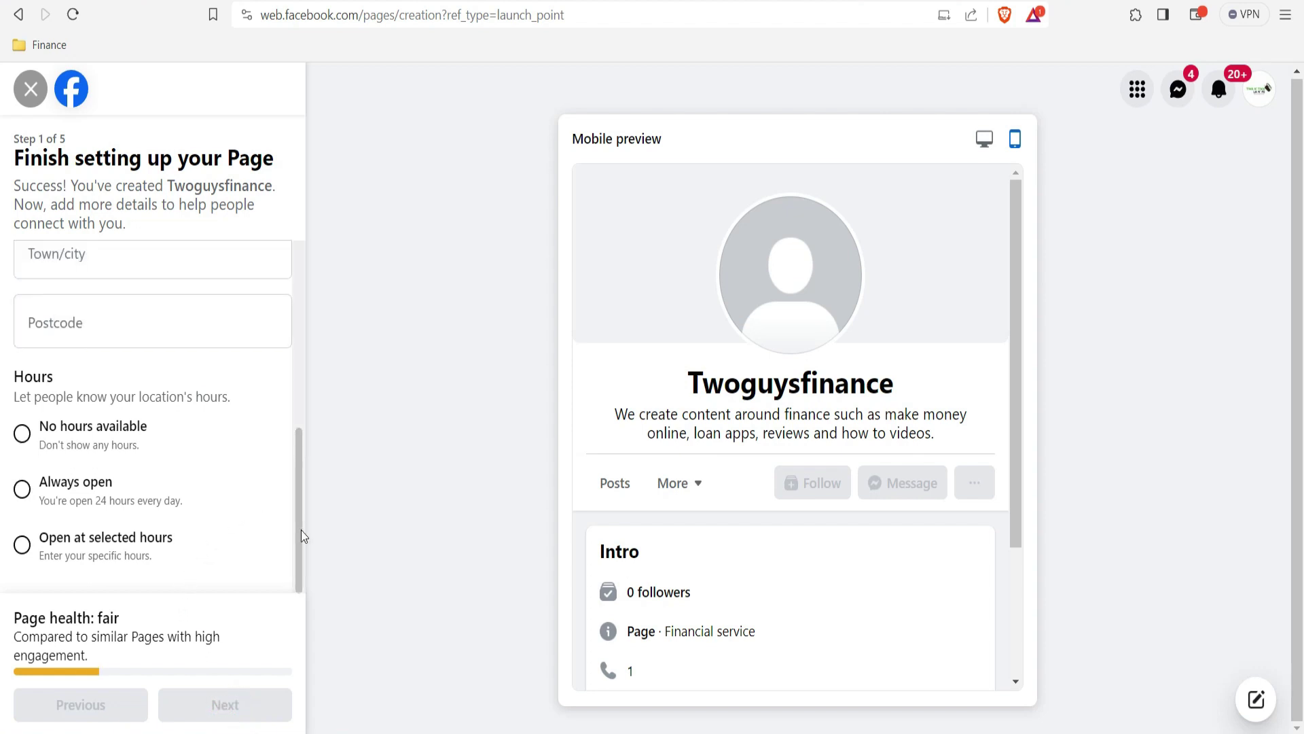
{"action": "left_click_drag", "start_coordinate": [297, 529], "coordinate": [306, 352]}
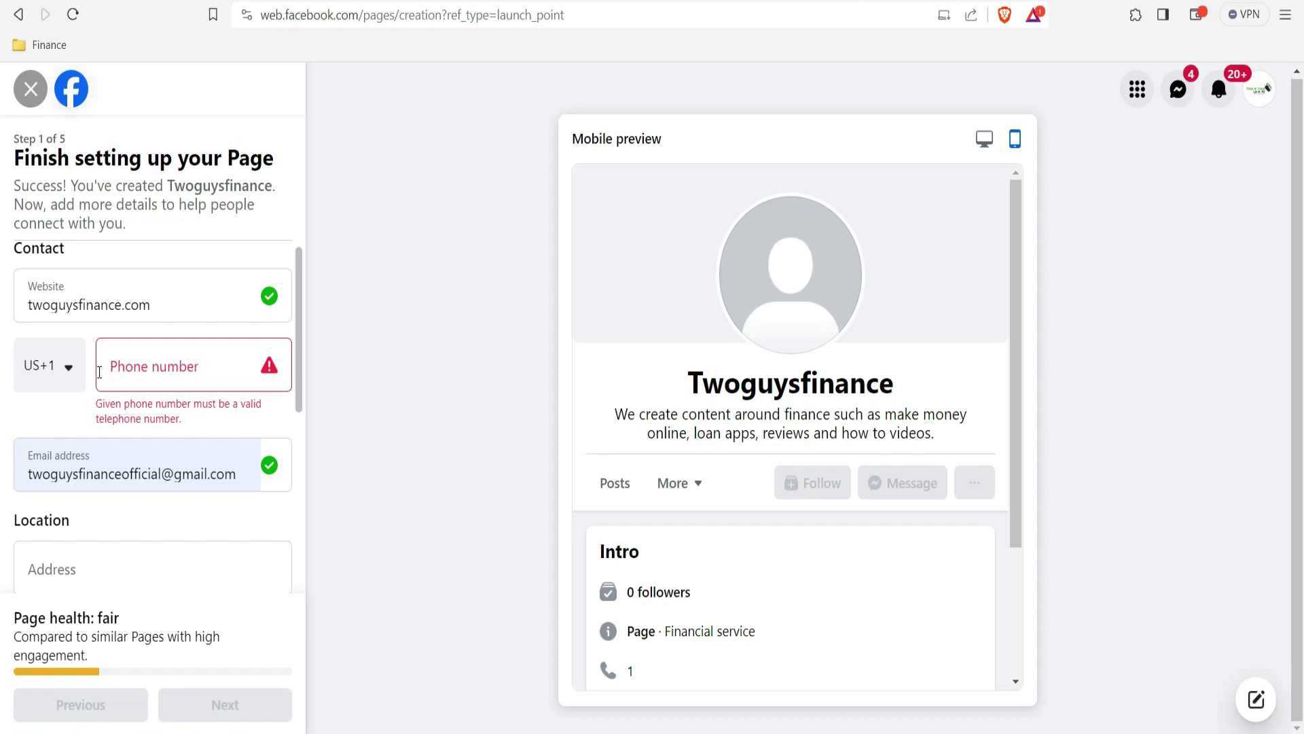
{"action": "left_click", "coordinate": [147, 365]}
{"action": "left_click", "coordinate": [146, 367]}
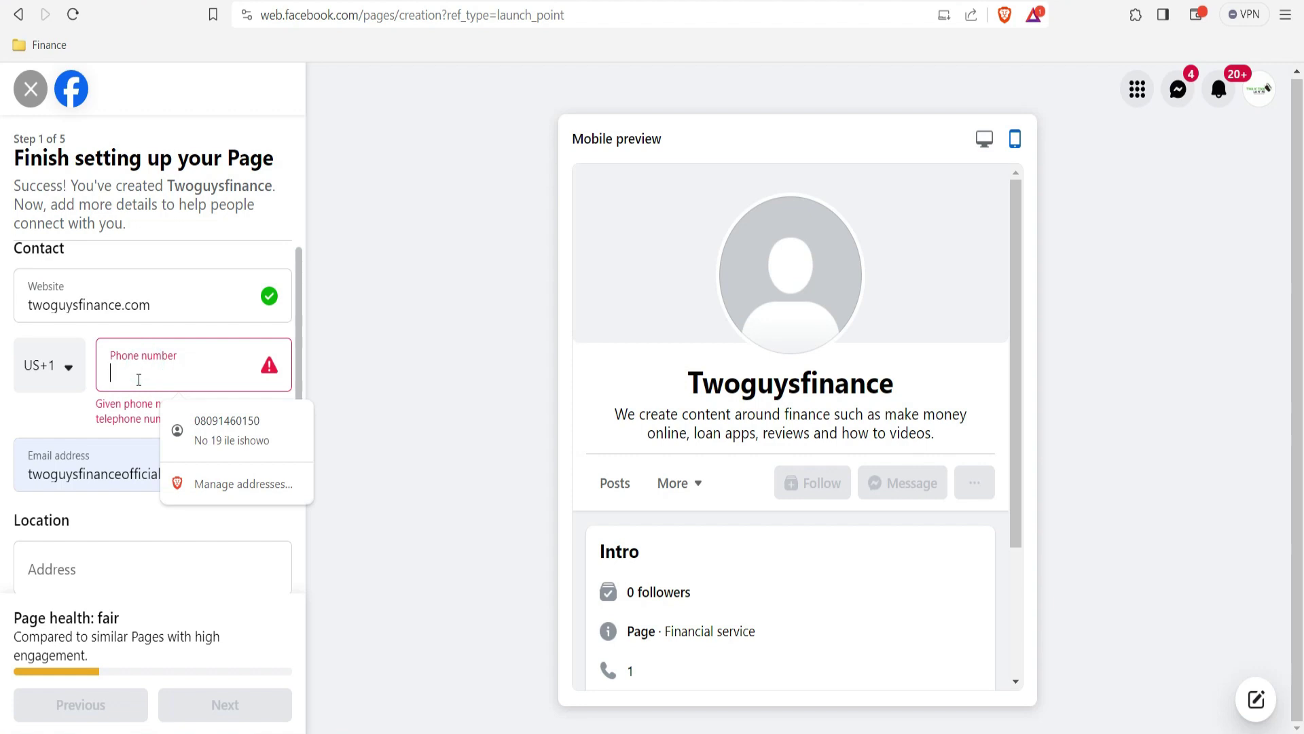
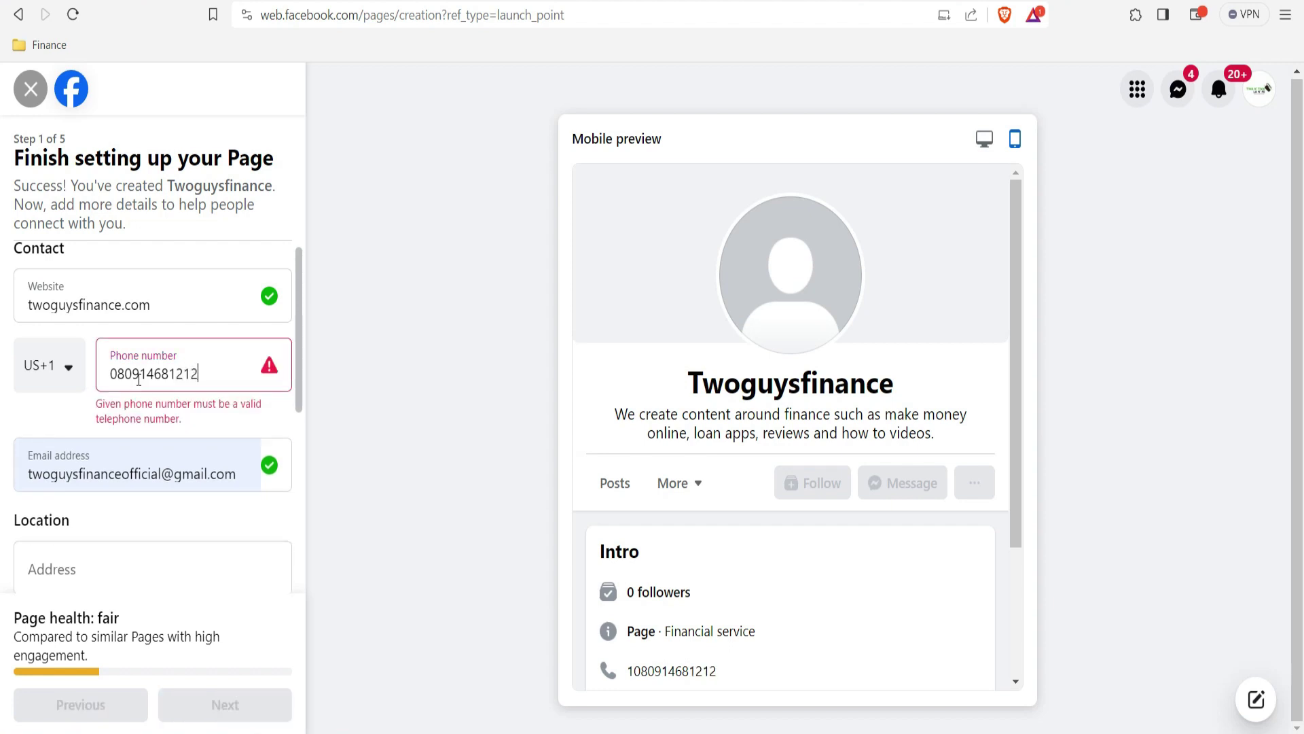
{"action": "left_click", "coordinate": [139, 380]}
{"action": "key", "text": "BackSpace"}
{"action": "key", "text": "BackSpace"}
{"action": "key", "text": "BackSpace"}
{"action": "key", "text": "BackSpace"}
{"action": "key", "text": "BackSpace"}
{"action": "key", "text": "BackSpace"}
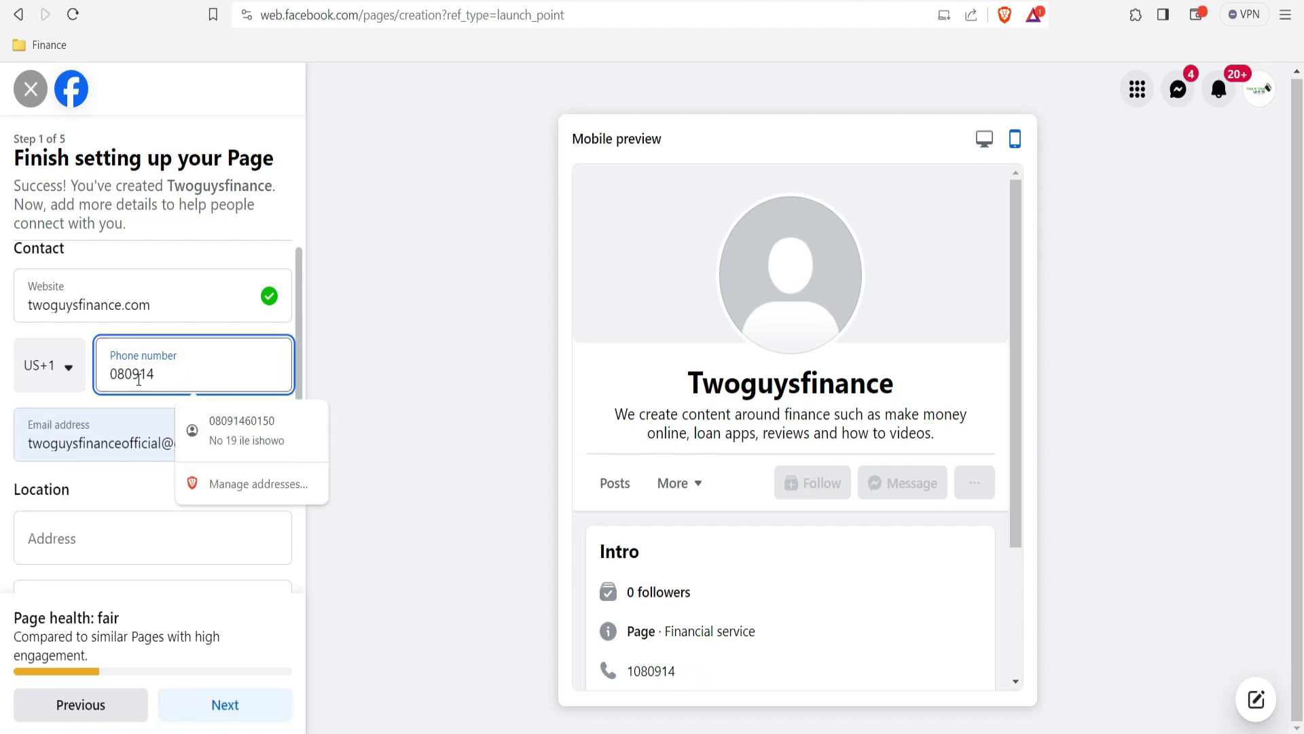
{"action": "type", "text": "01203"}
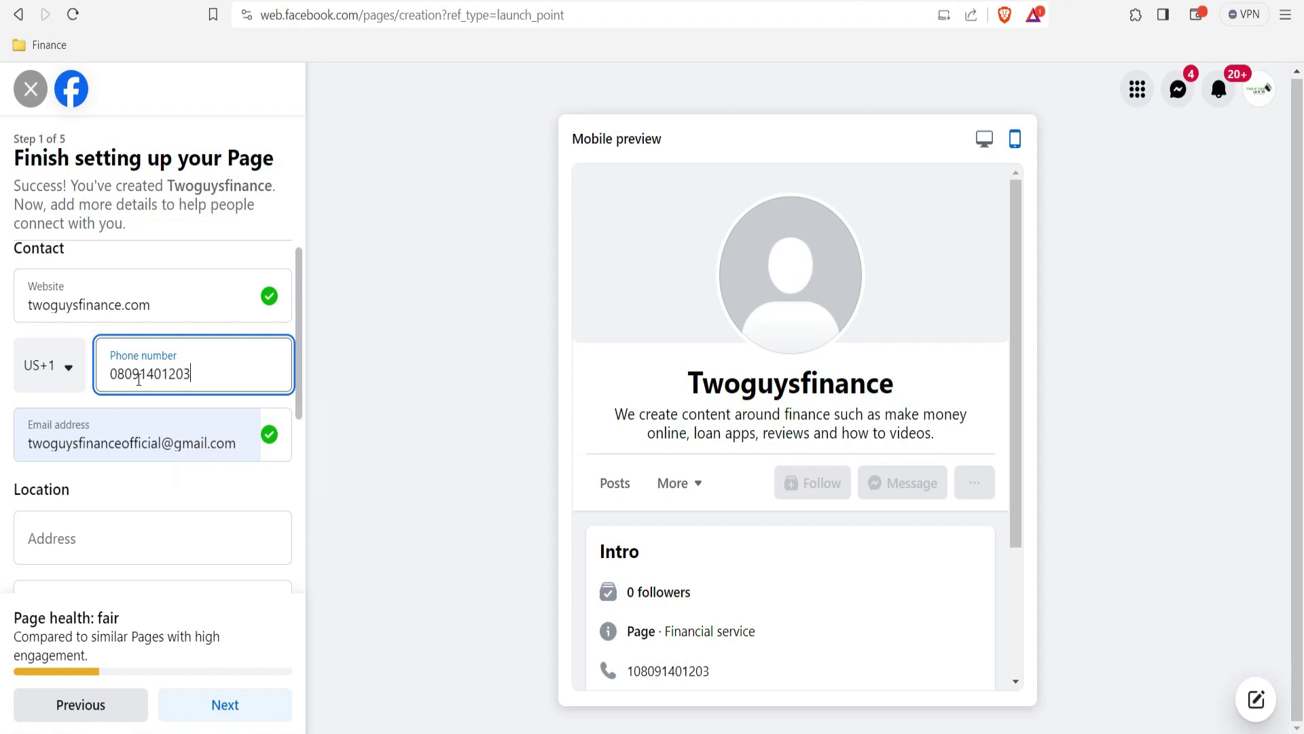
Step: Set the phone country code to Nigeria +234 and continue
{"action": "left_click", "coordinate": [62, 370]}
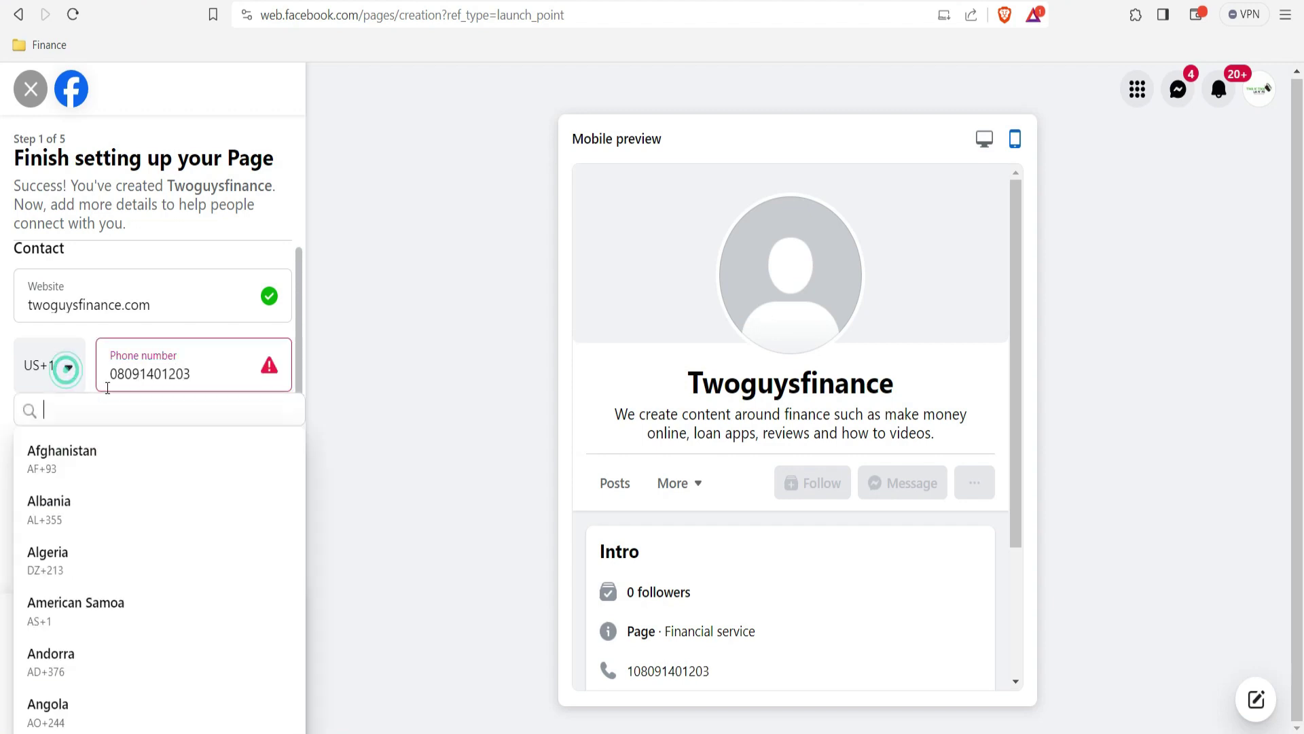
{"action": "type", "text": "niger"}
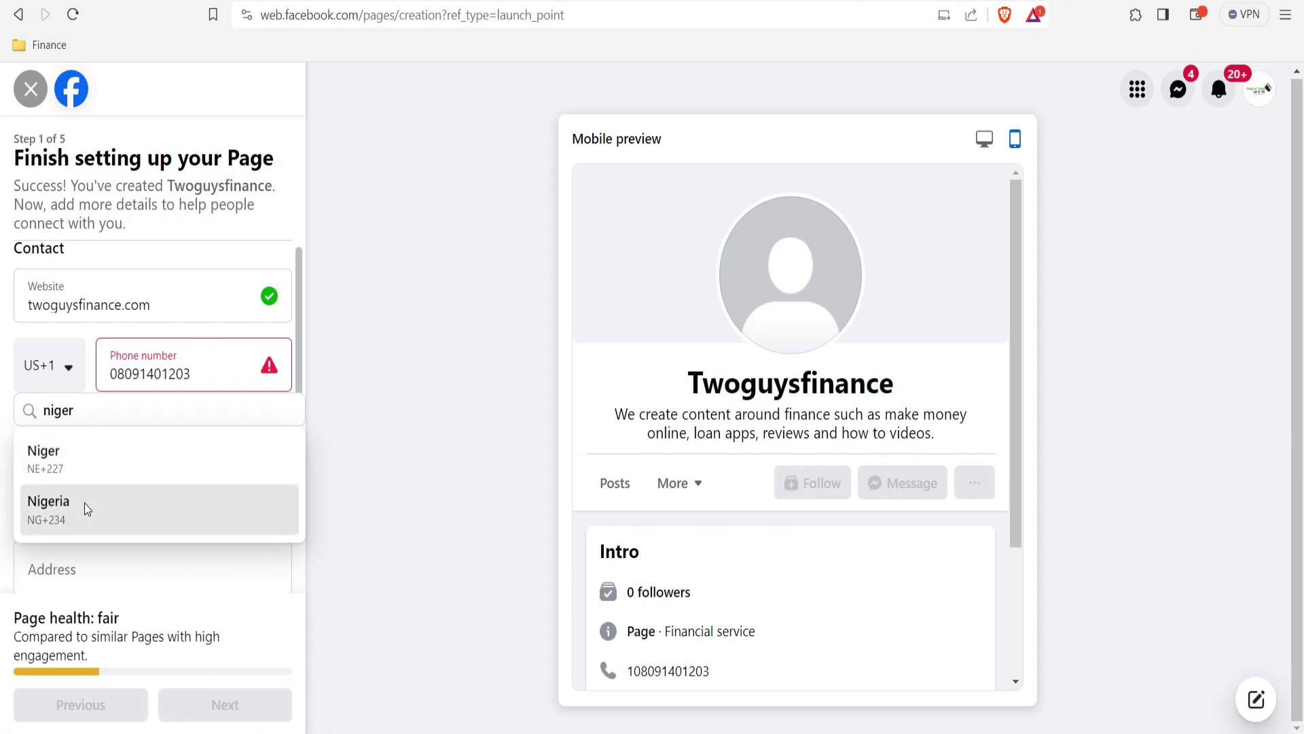
{"action": "left_click", "coordinate": [84, 506]}
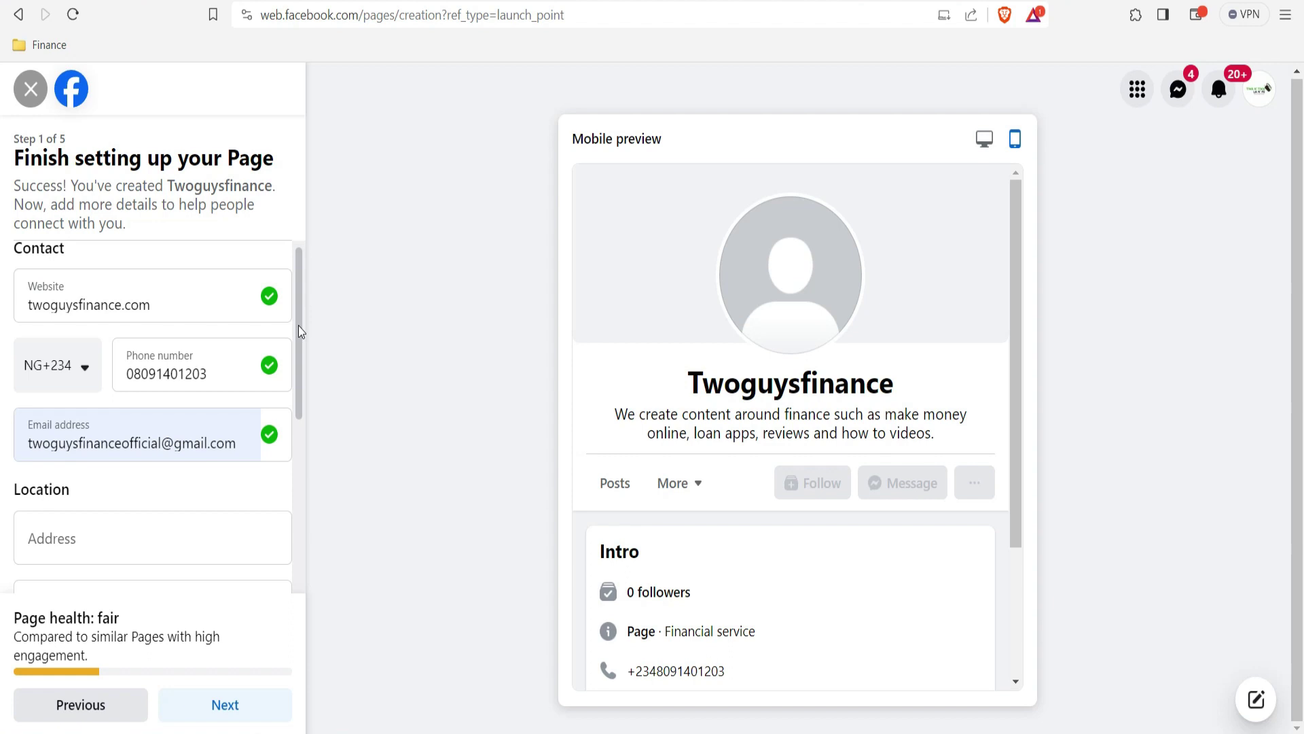
{"action": "left_click_drag", "start_coordinate": [299, 331], "coordinate": [305, 540]}
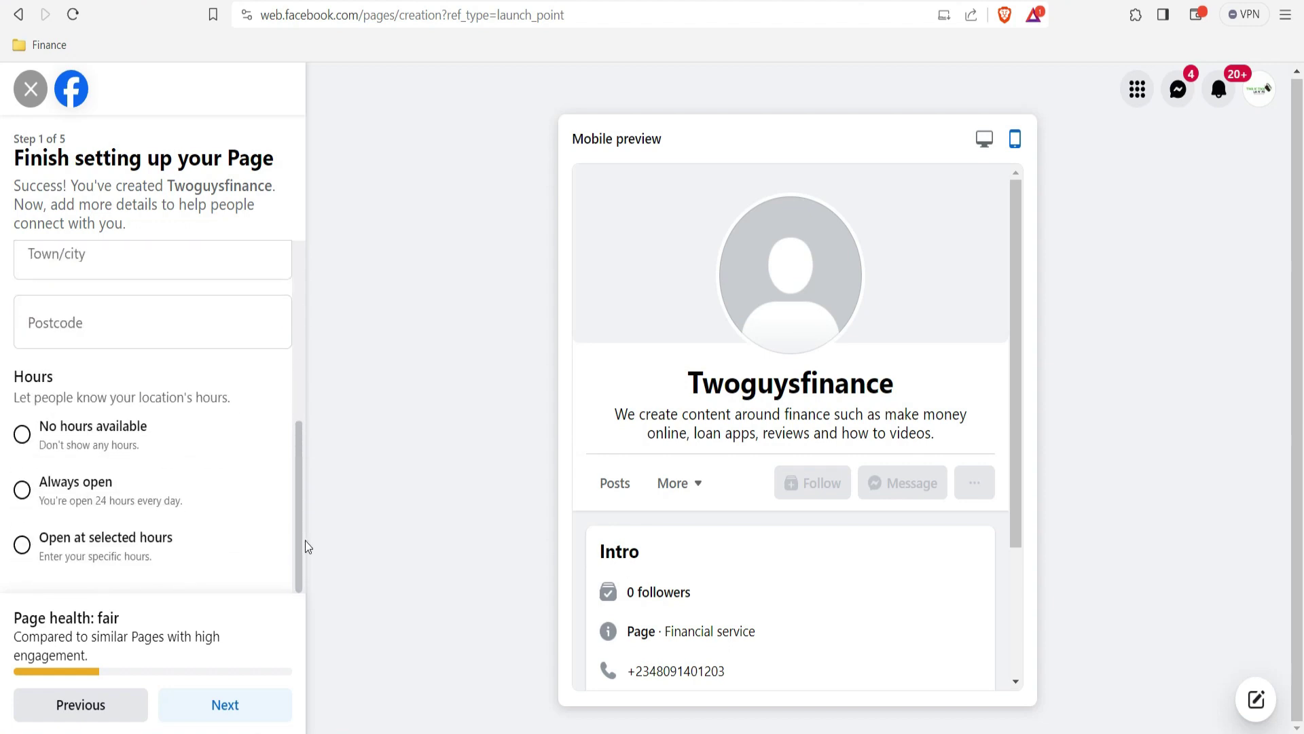
{"action": "left_click", "coordinate": [236, 709]}
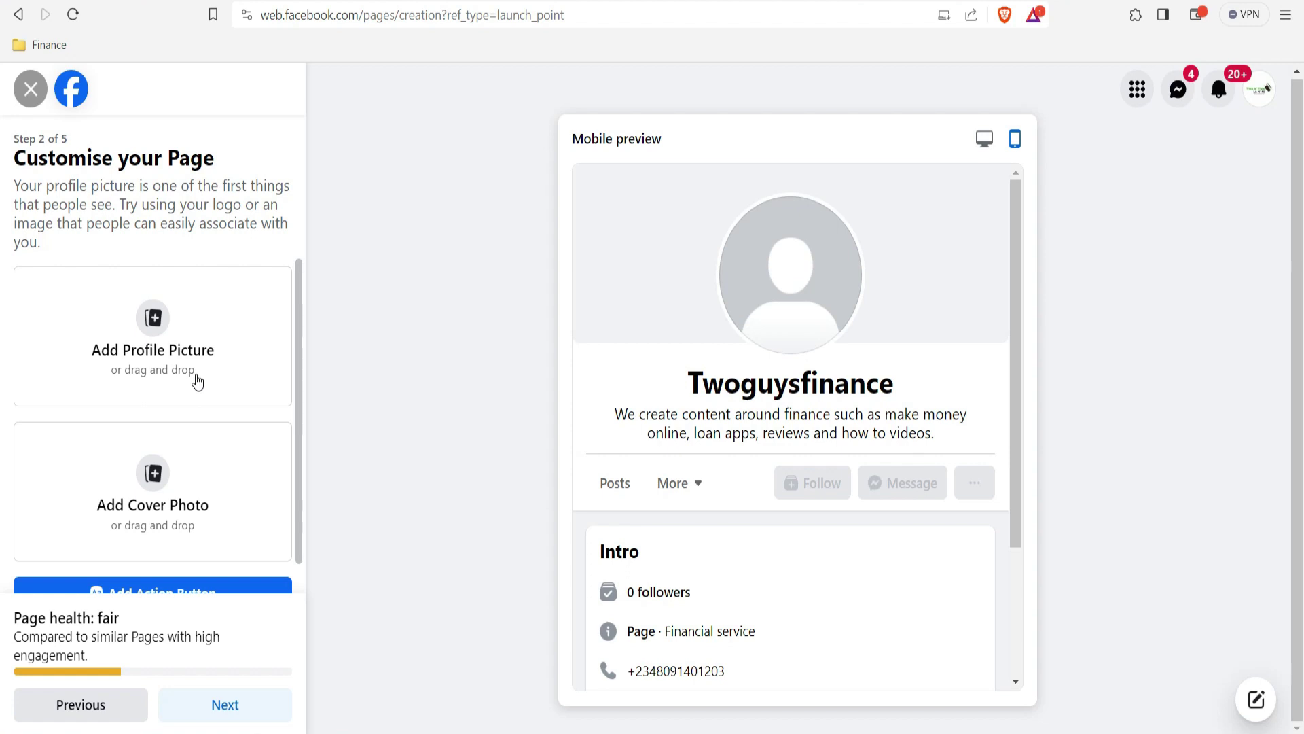
Step: Scroll the Customise your Page step to review the logo profile picture and cover photo
{"action": "left_click_drag", "start_coordinate": [299, 388], "coordinate": [286, 462]}
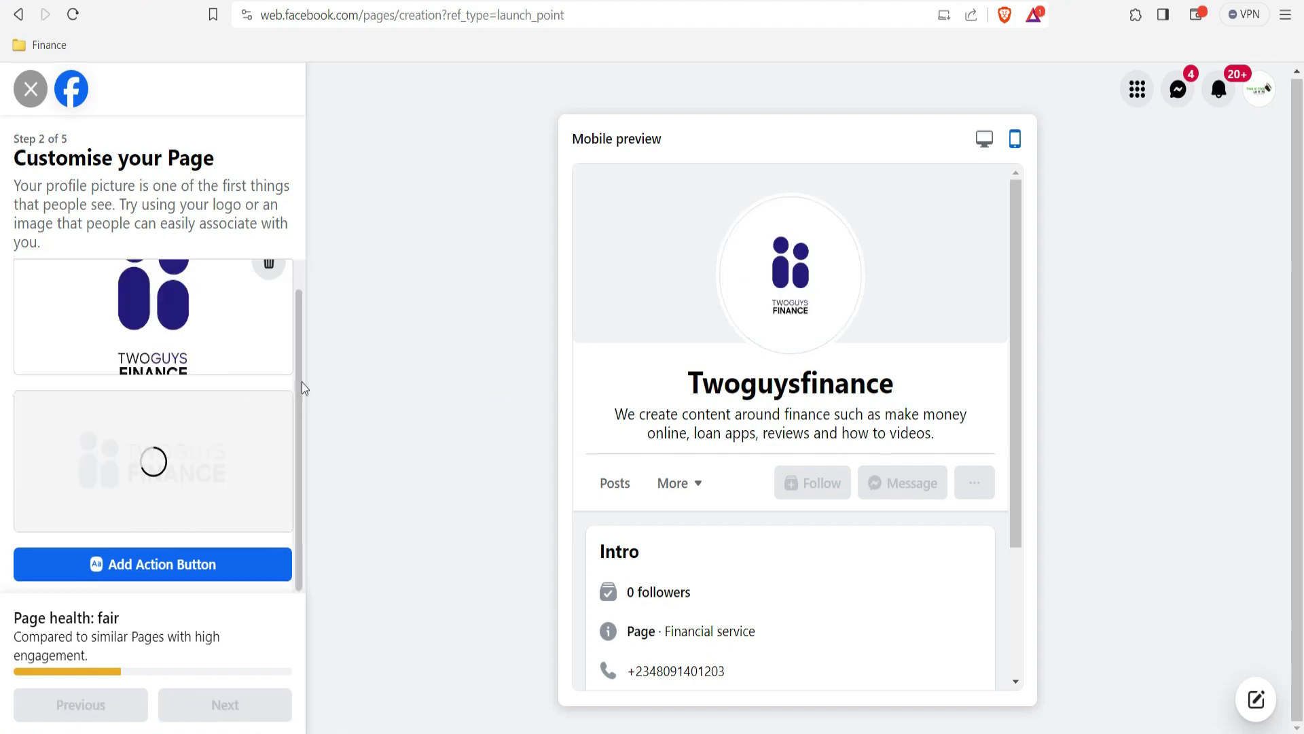
{"action": "left_click_drag", "start_coordinate": [296, 381], "coordinate": [300, 307]}
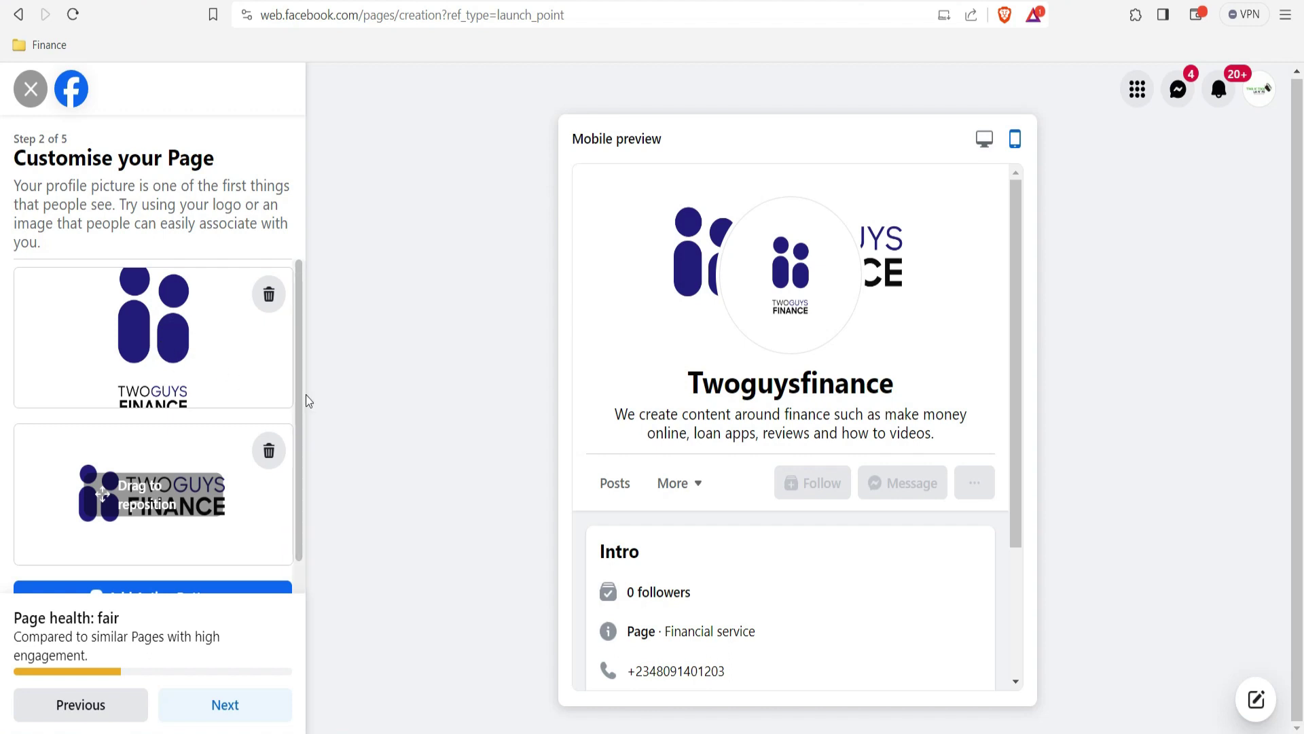
{"action": "scroll", "coordinate": [303, 374], "scroll_direction": "down", "scroll_amount": 1}
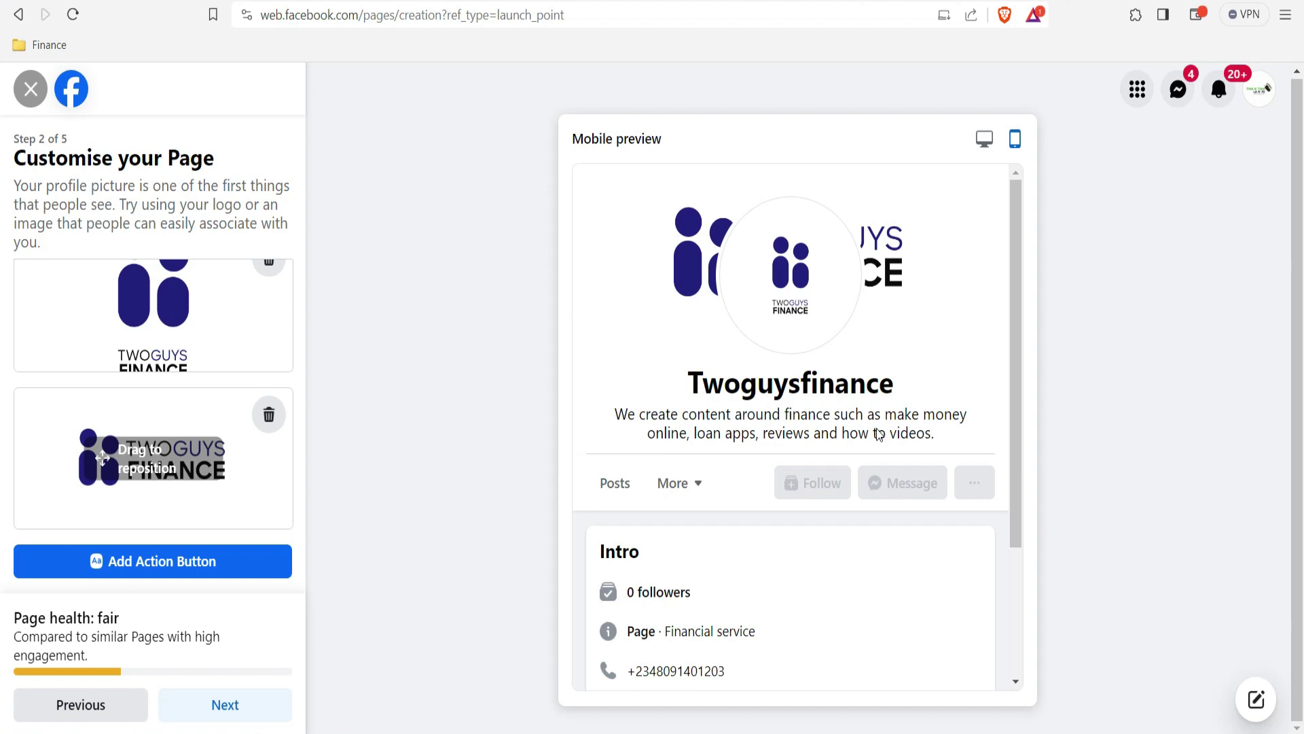
{"action": "left_click", "coordinate": [144, 571]}
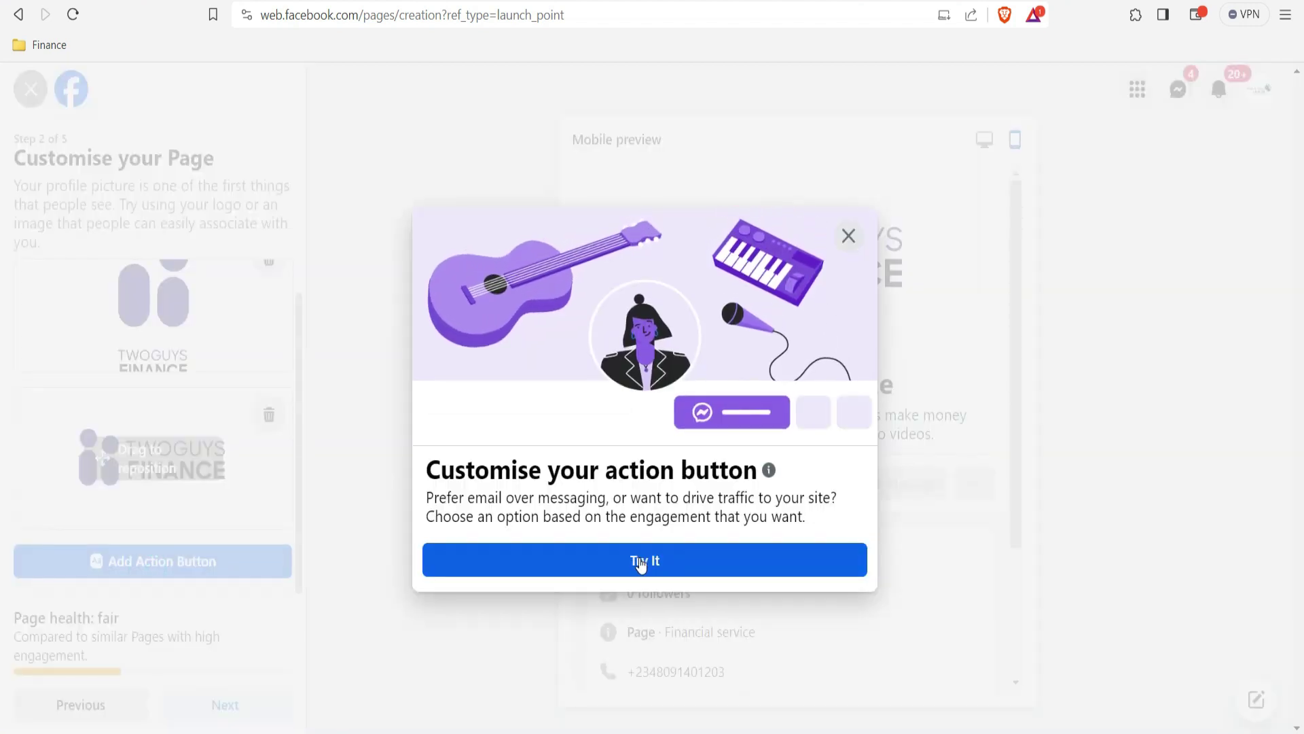
{"action": "left_click", "coordinate": [644, 564]}
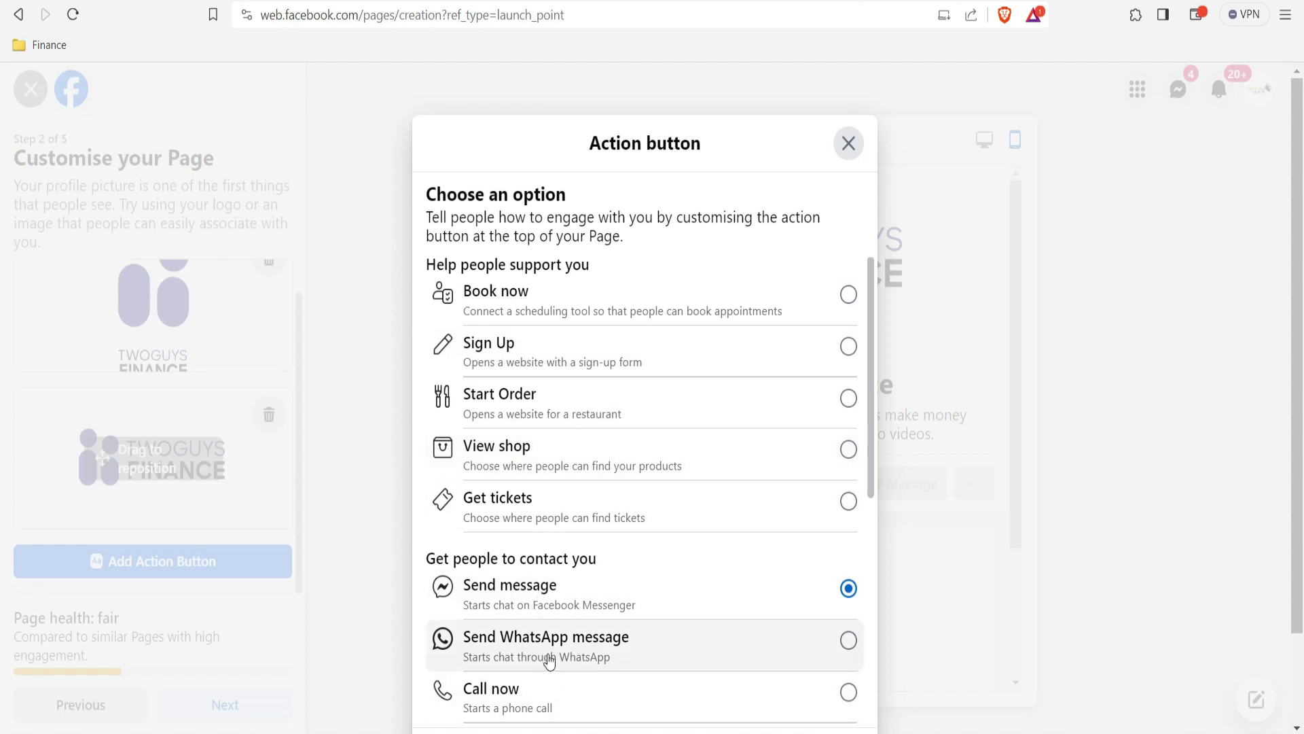
{"action": "left_click_drag", "start_coordinate": [870, 493], "coordinate": [871, 622]}
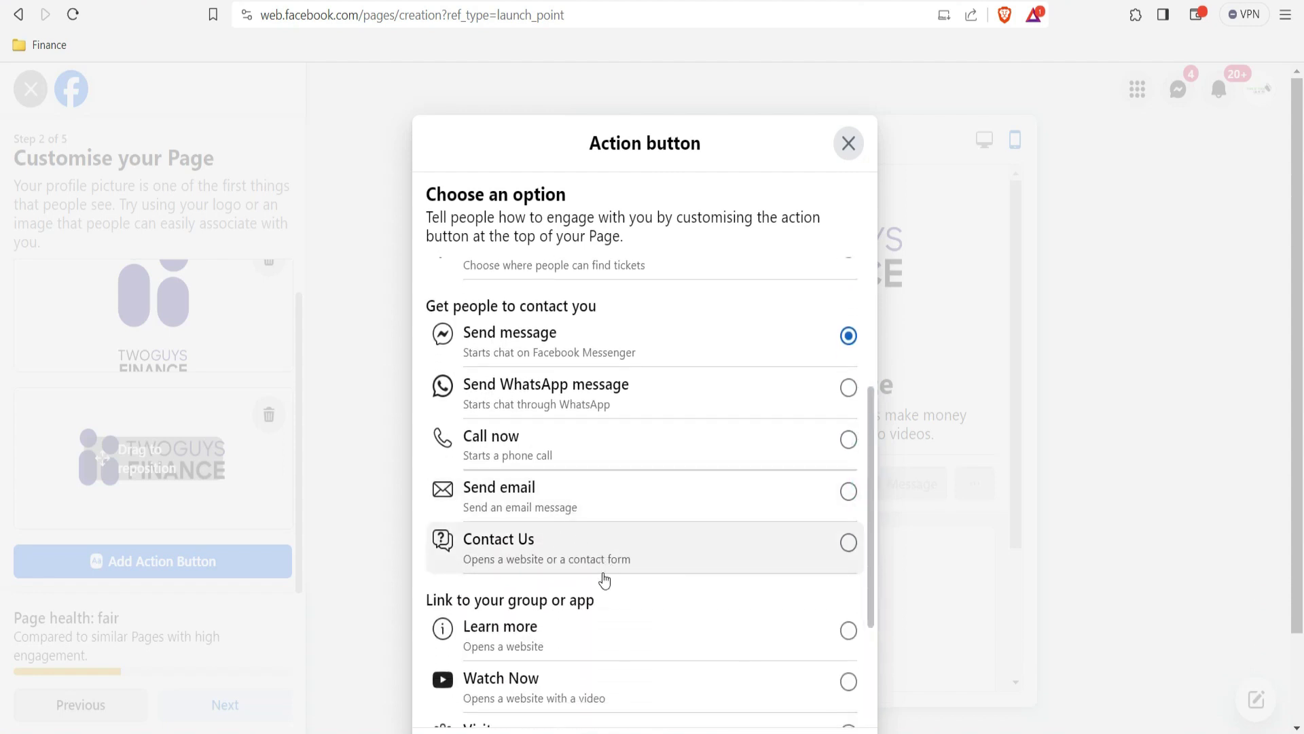
{"action": "left_click_drag", "start_coordinate": [870, 565], "coordinate": [871, 606]}
{"action": "scroll", "coordinate": [872, 605], "scroll_direction": "down", "scroll_amount": 1}
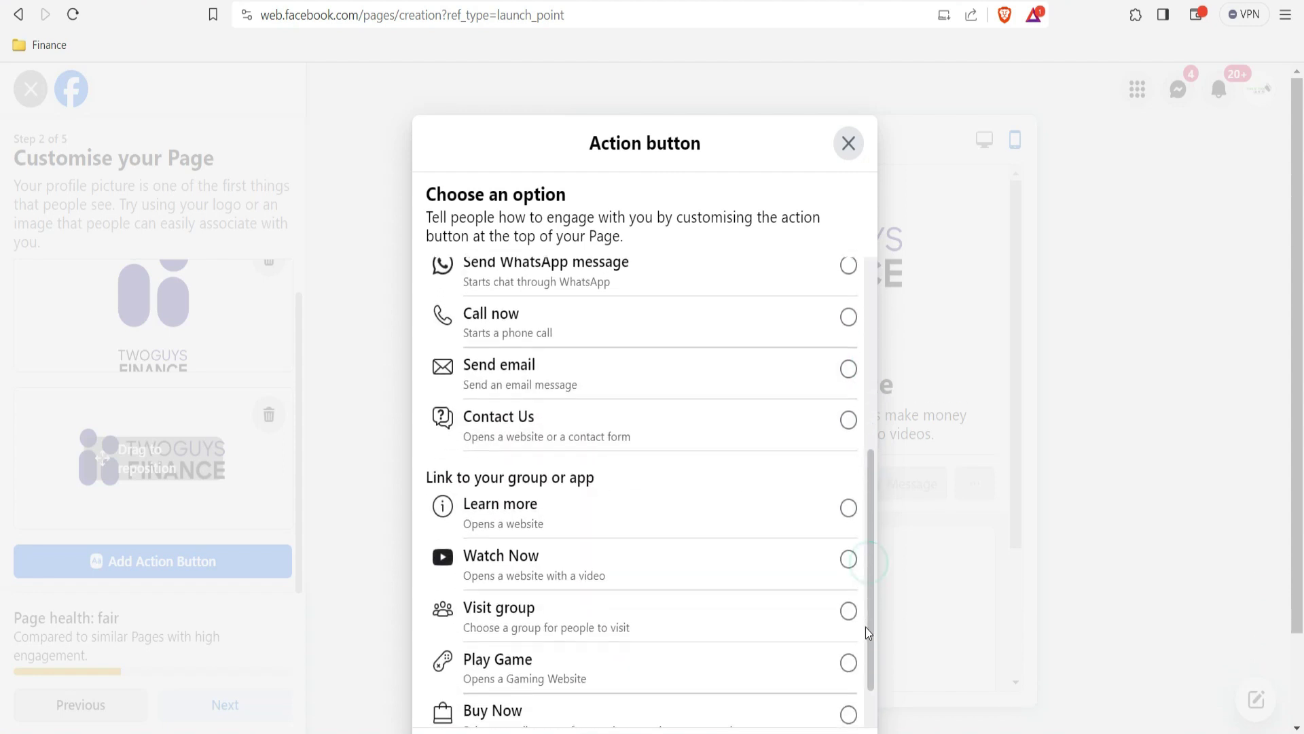
{"action": "left_click_drag", "start_coordinate": [869, 592], "coordinate": [870, 613]}
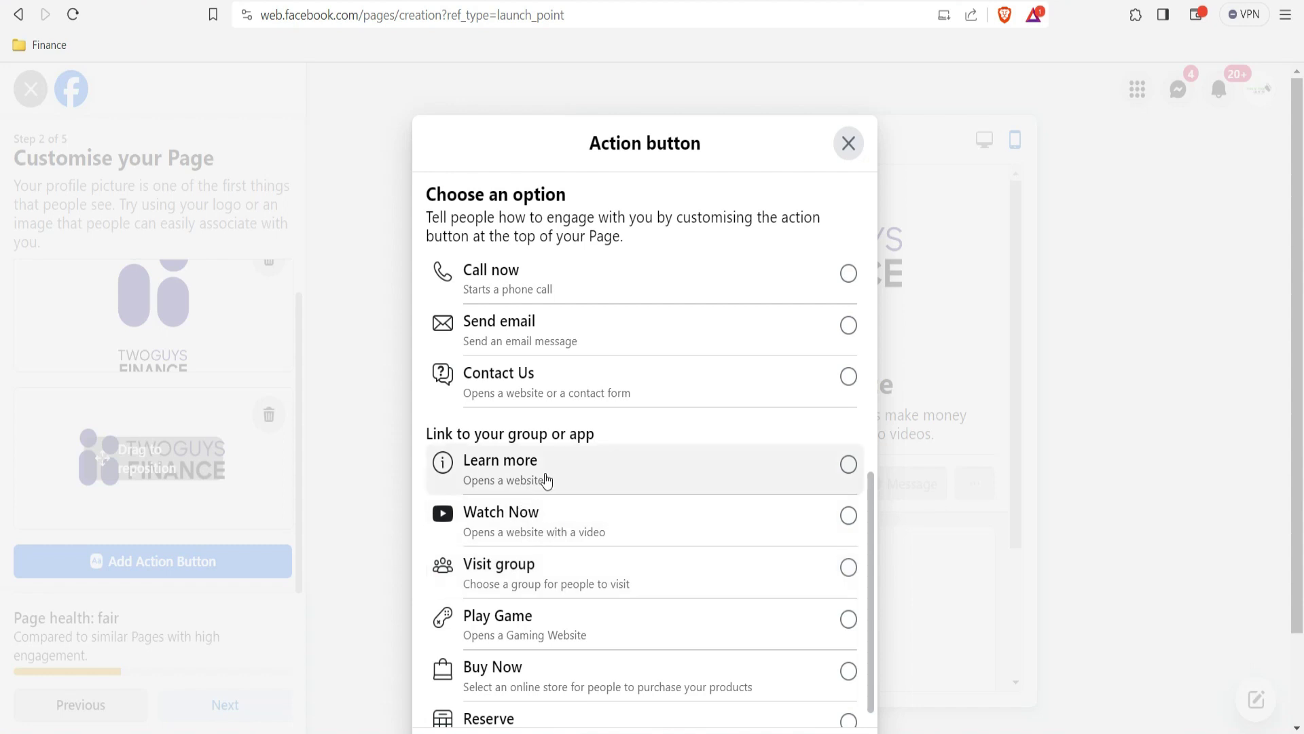
{"action": "left_click", "coordinate": [848, 465]}
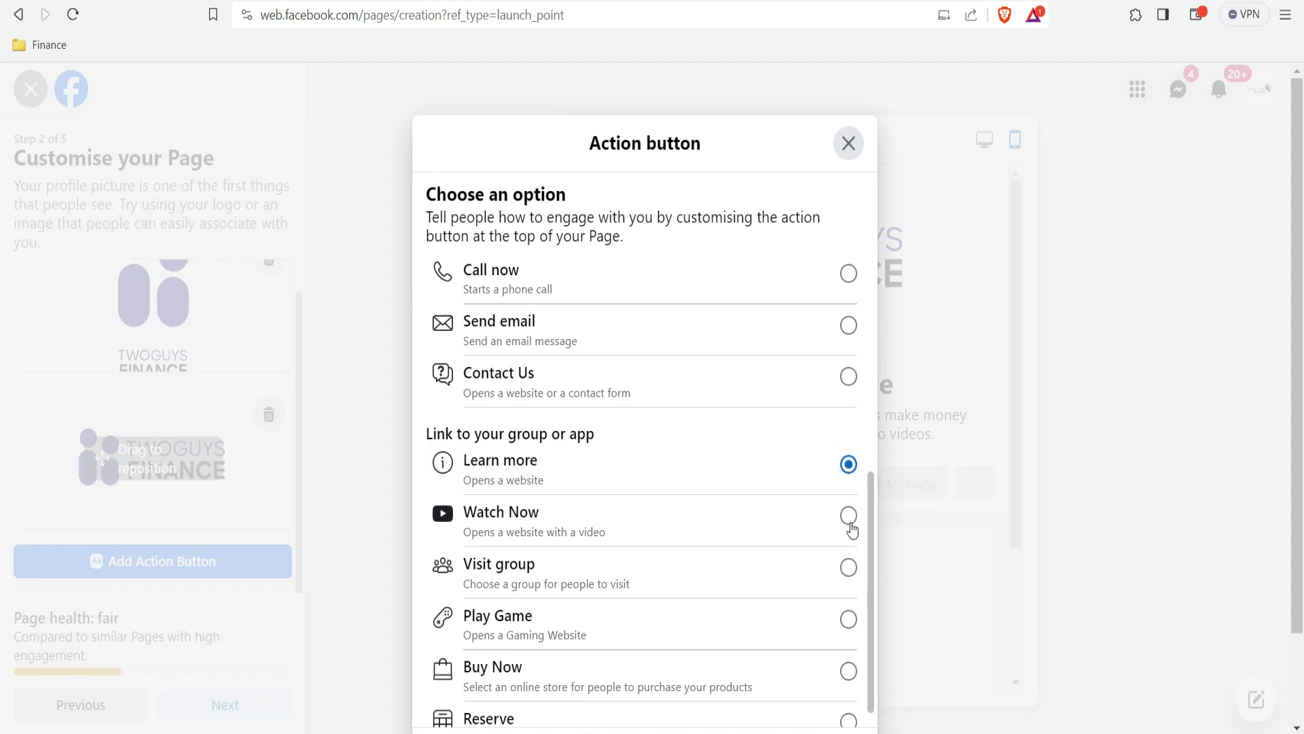
{"action": "scroll", "coordinate": [875, 542], "scroll_direction": "down", "scroll_amount": 1}
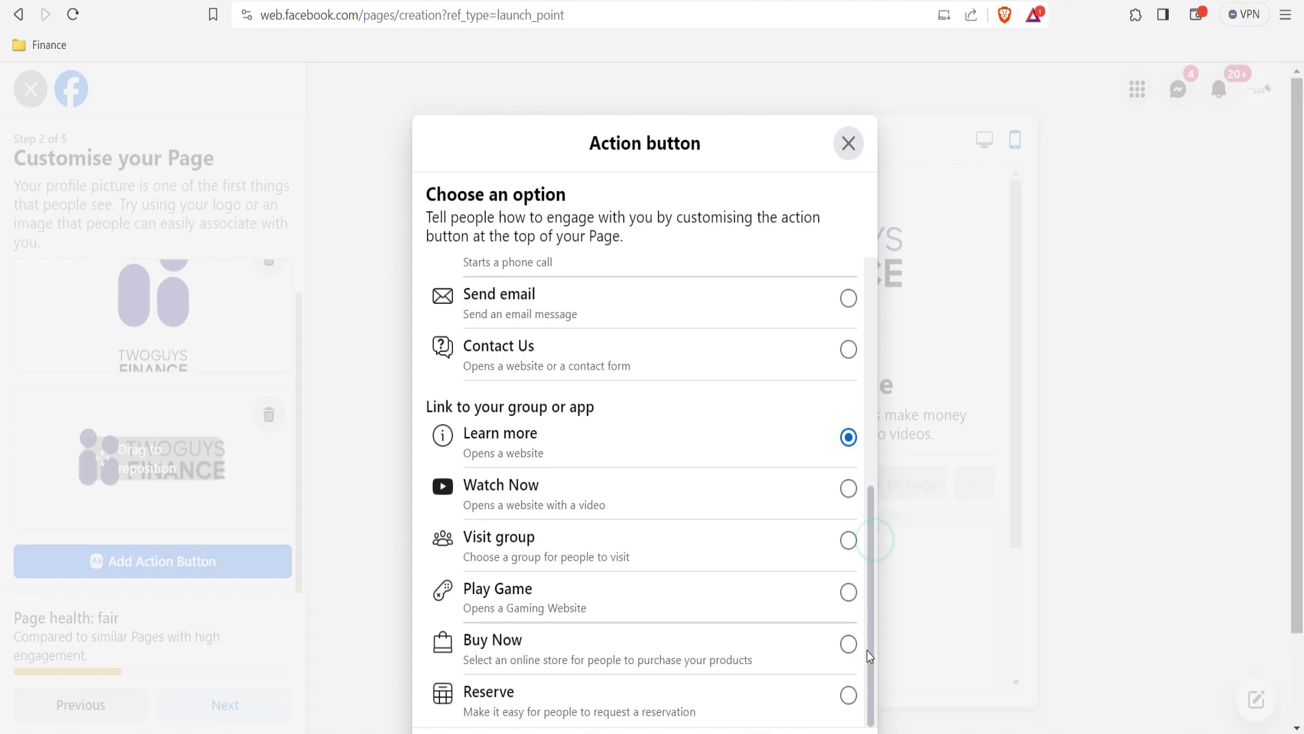
{"action": "scroll", "coordinate": [877, 475], "scroll_direction": "up", "scroll_amount": 5}
{"action": "left_click", "coordinate": [380, 428]}
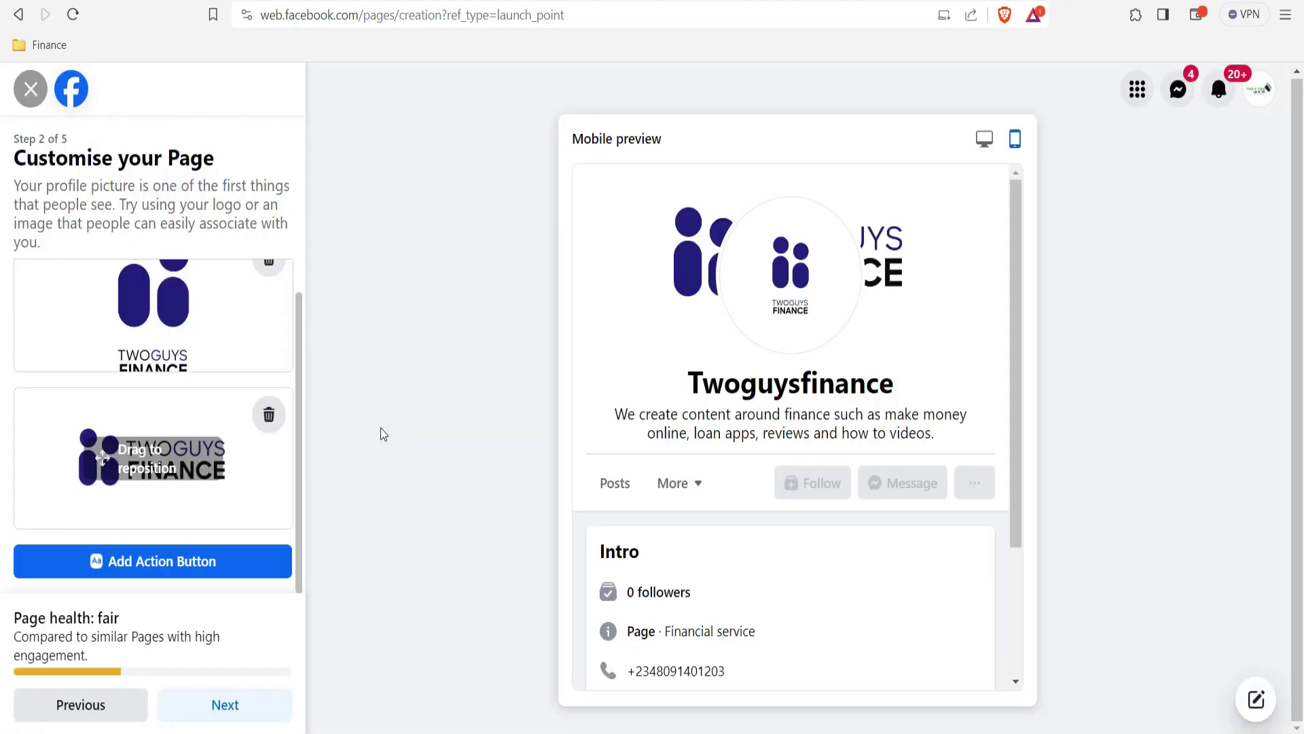
Step: Reopen the Page action button choices and preview the Learn more option
{"action": "left_click", "coordinate": [160, 564]}
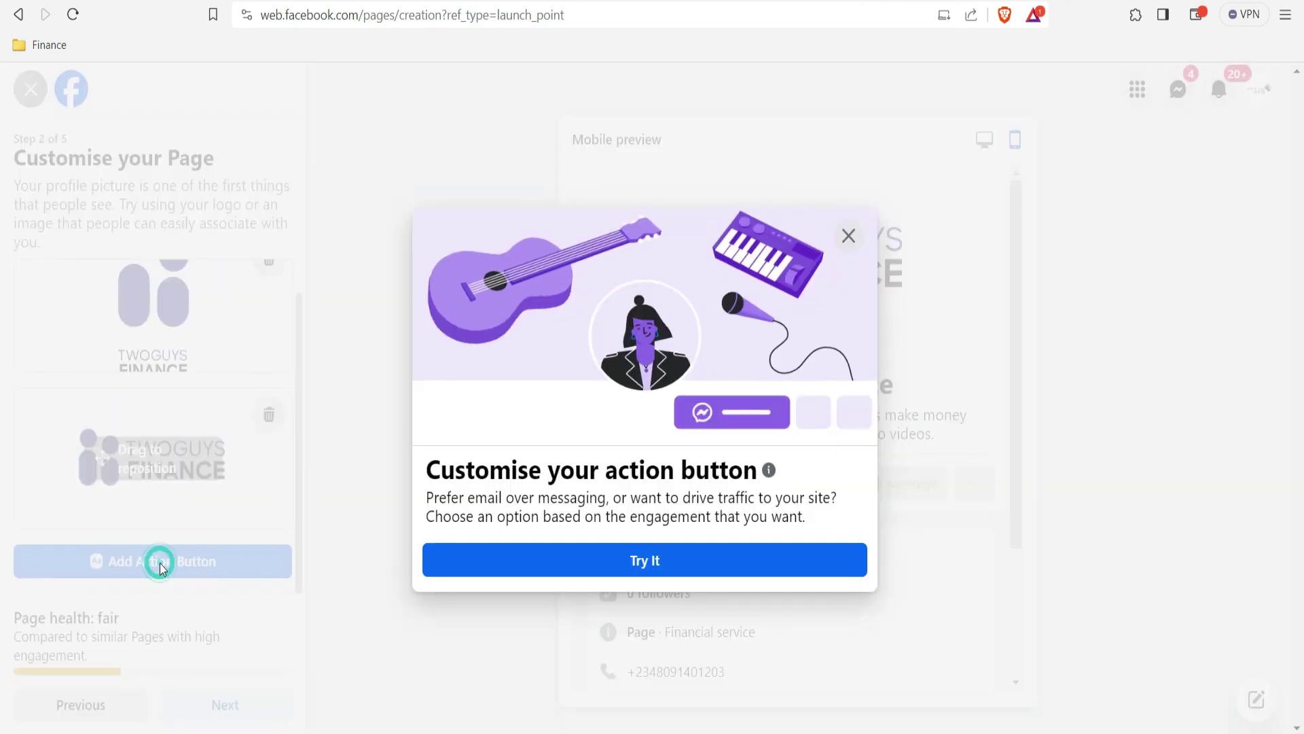
{"action": "left_click", "coordinate": [689, 563]}
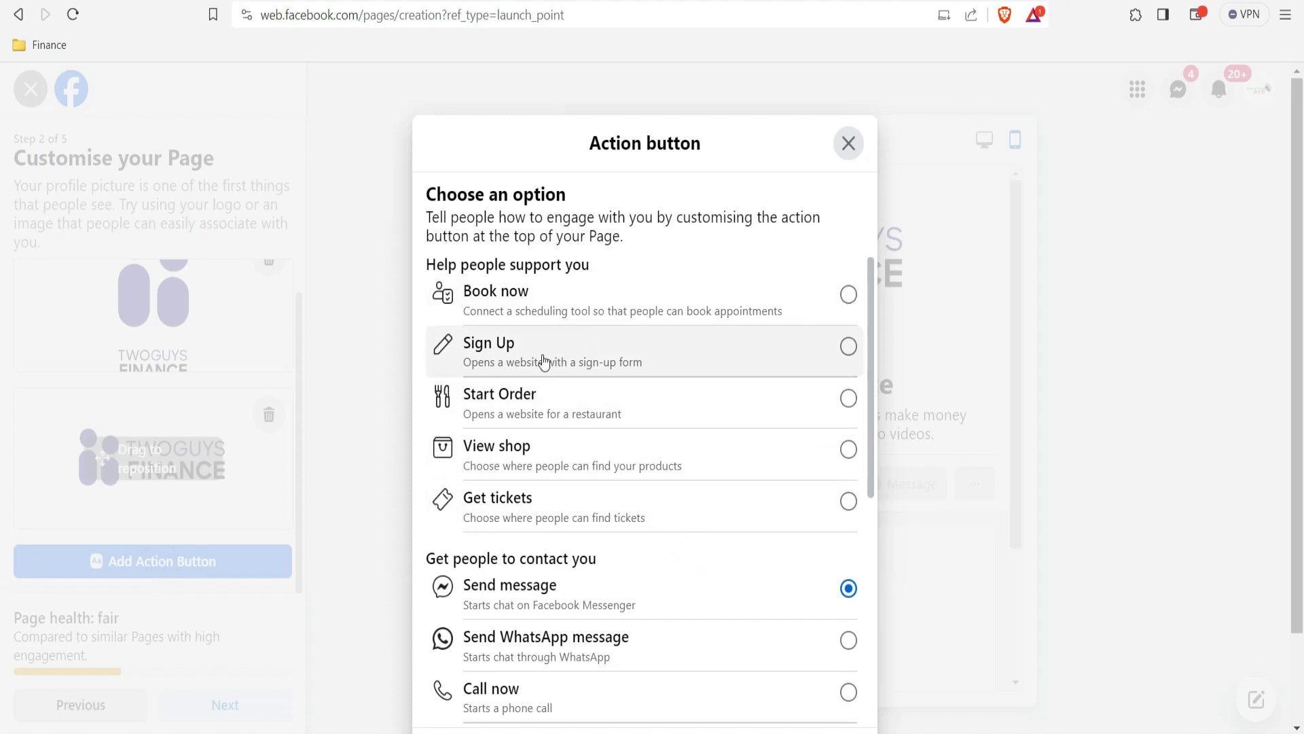
{"action": "left_click_drag", "start_coordinate": [876, 441], "coordinate": [871, 561]}
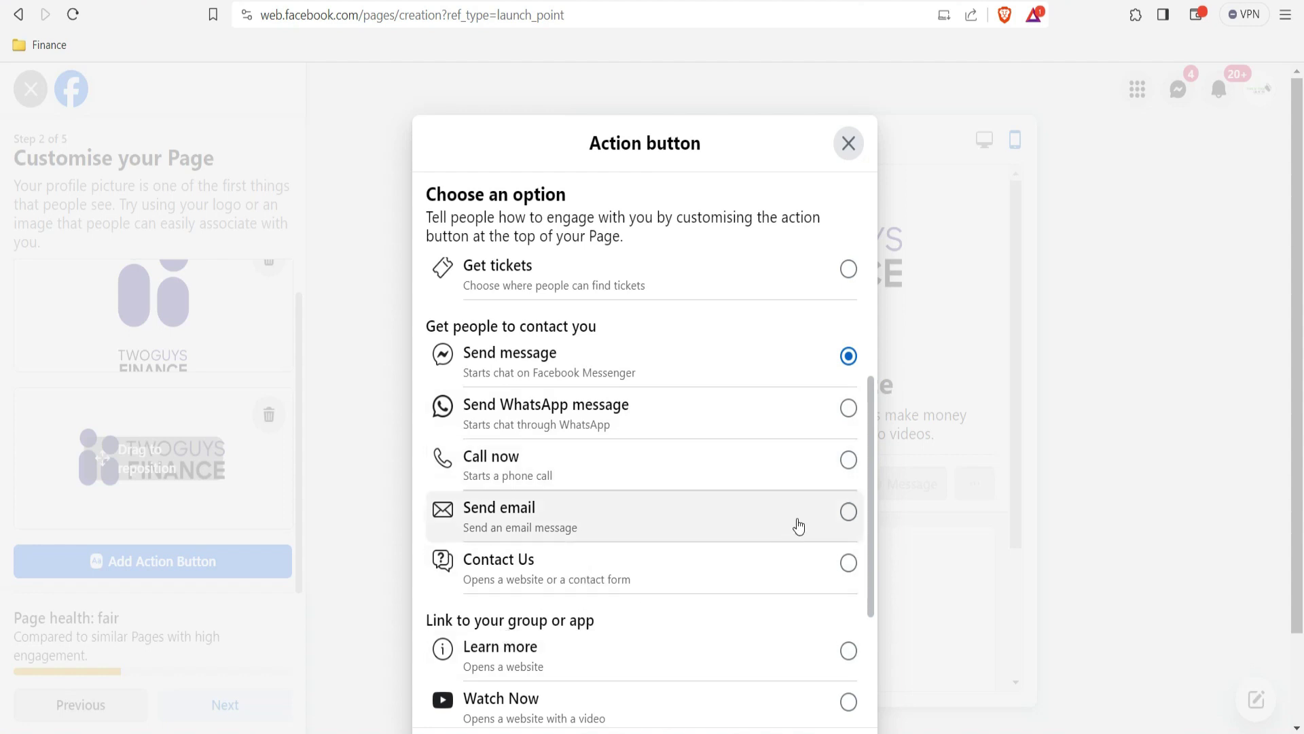
{"action": "left_click_drag", "start_coordinate": [872, 545], "coordinate": [866, 609]}
{"action": "left_click", "coordinate": [511, 530]}
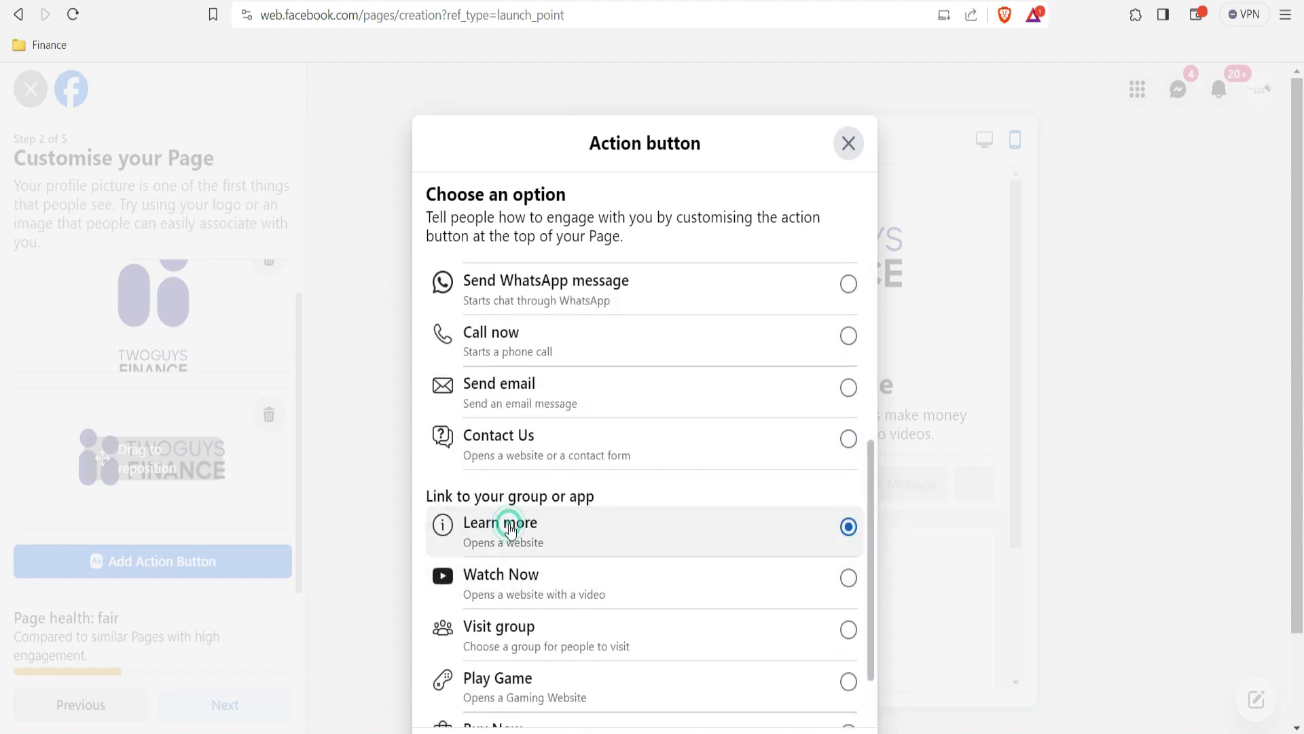
{"action": "left_click_drag", "start_coordinate": [868, 564], "coordinate": [872, 345]}
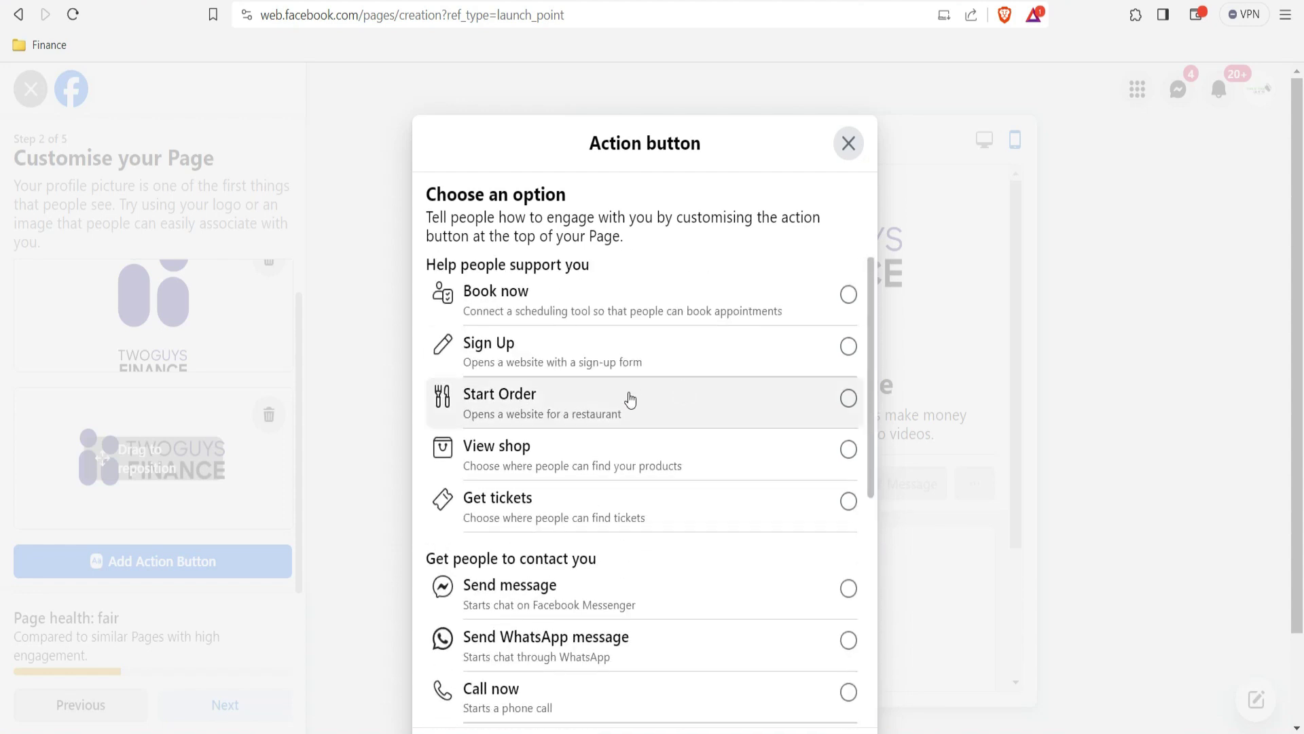
Step: Try Send message and Learn more, then close without adding an action button and continue
{"action": "left_click", "coordinate": [593, 600]}
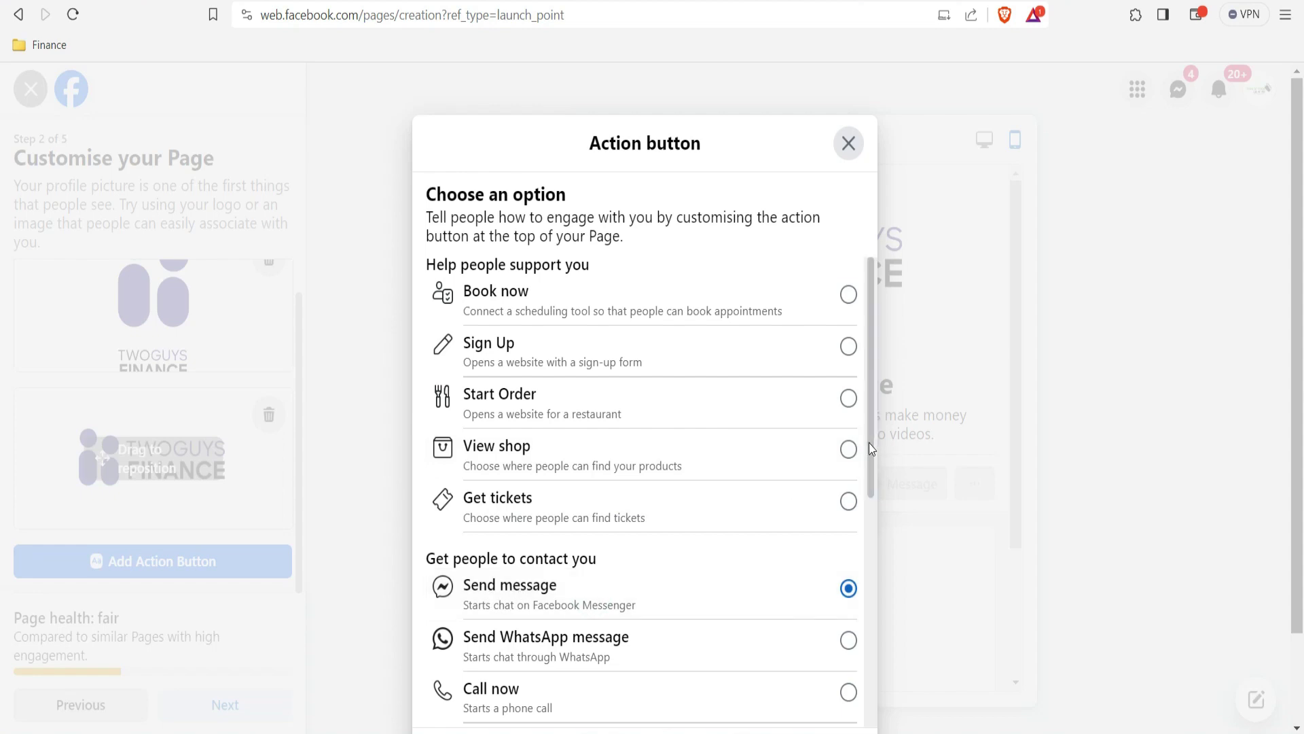
{"action": "scroll", "coordinate": [853, 452], "scroll_direction": "down", "scroll_amount": 6}
{"action": "left_click", "coordinate": [848, 462]}
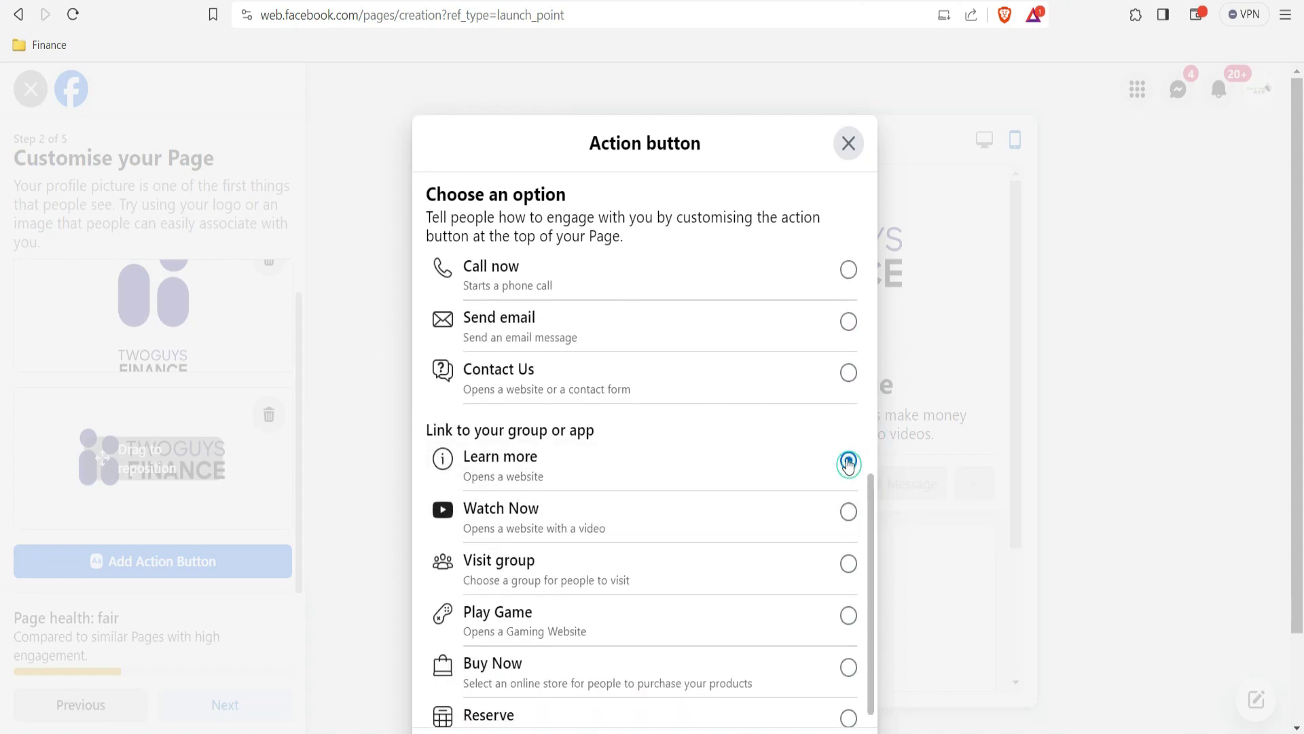
{"action": "left_click", "coordinate": [849, 144]}
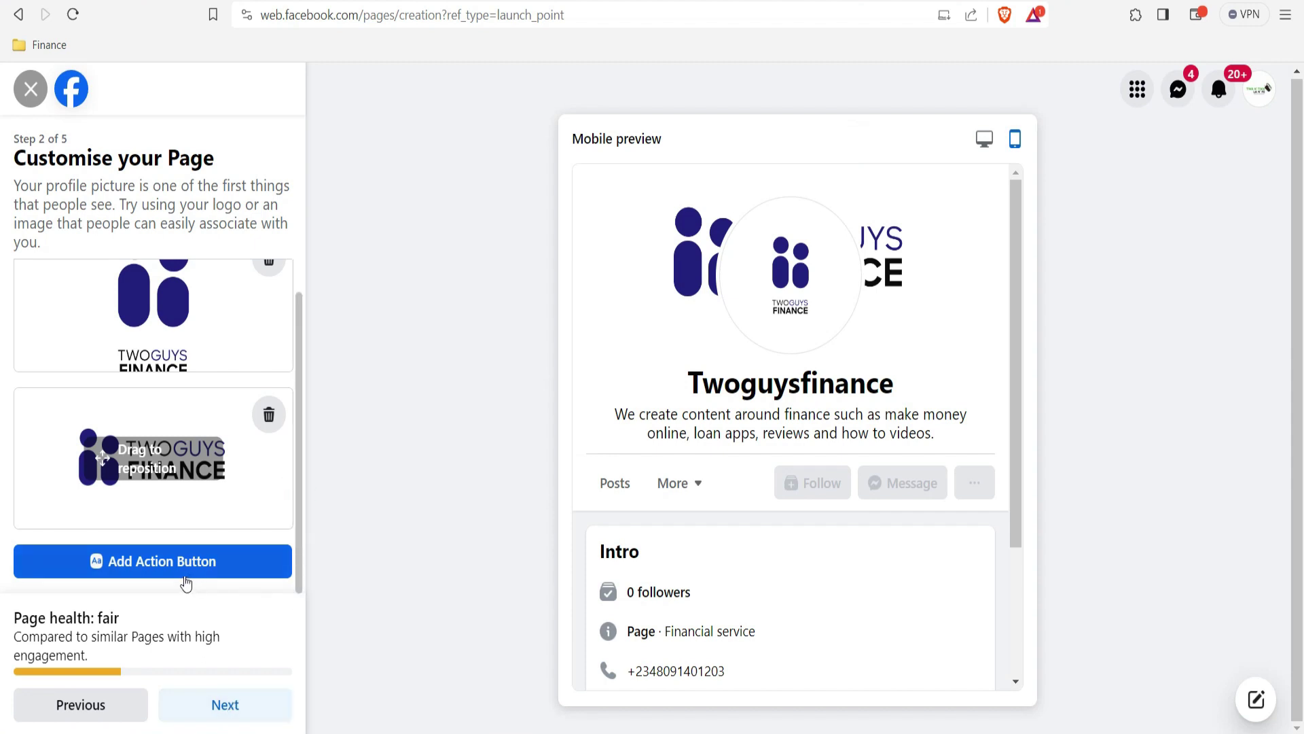
{"action": "left_click", "coordinate": [227, 707]}
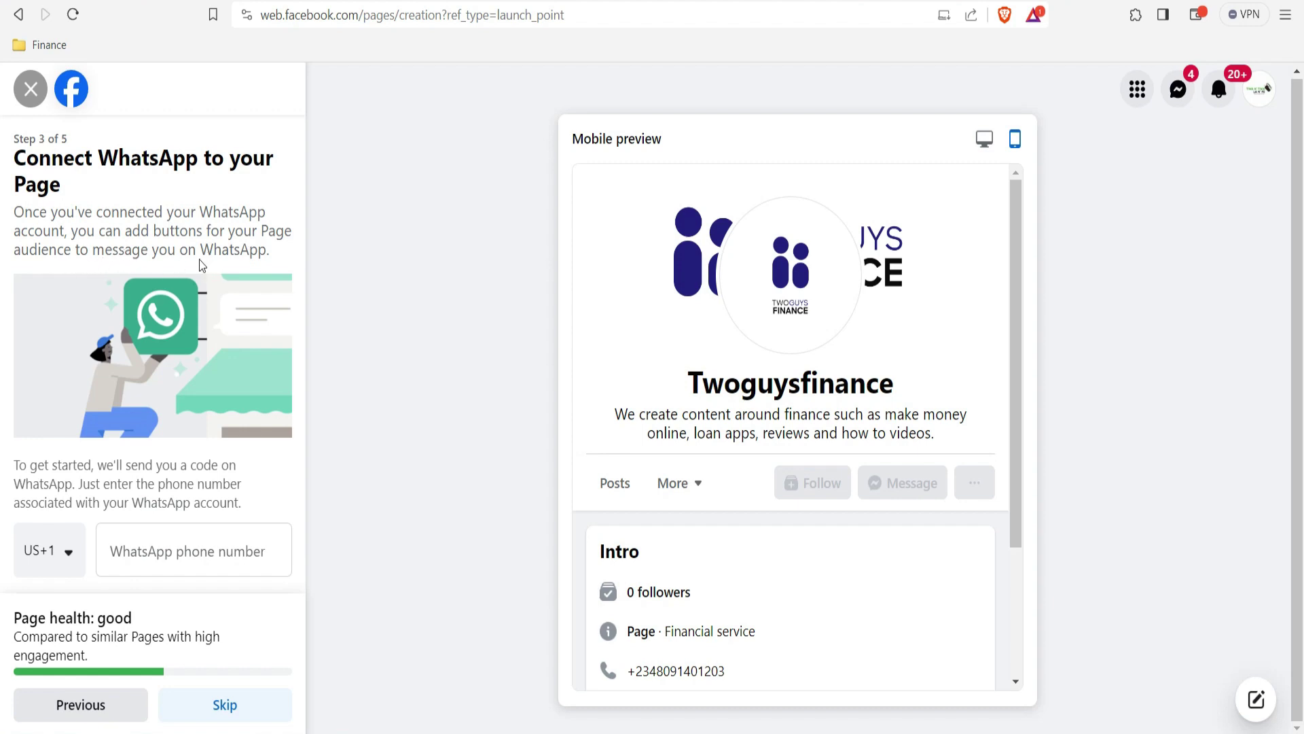
Step: Leave the WhatsApp phone number empty and skip connecting WhatsApp to Twoguysfinance
{"action": "left_click_drag", "start_coordinate": [296, 329], "coordinate": [299, 365]}
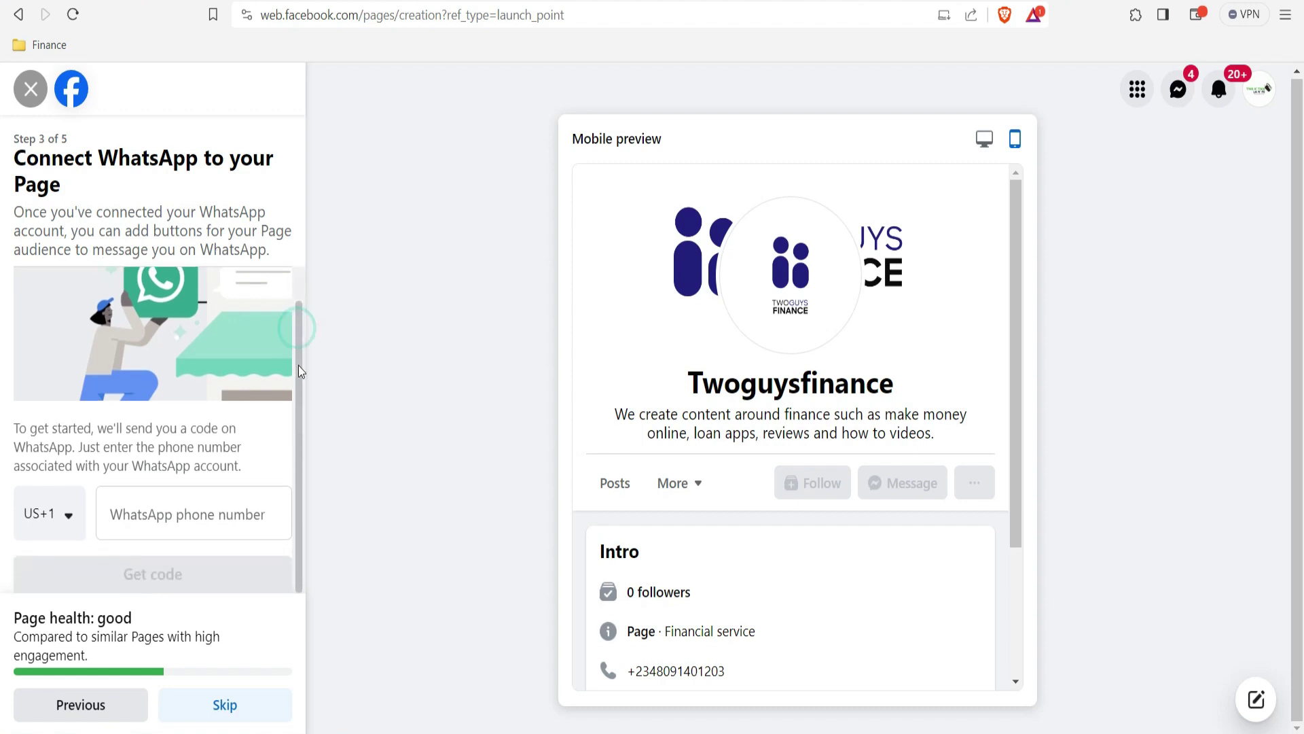
{"action": "left_click", "coordinate": [149, 528]}
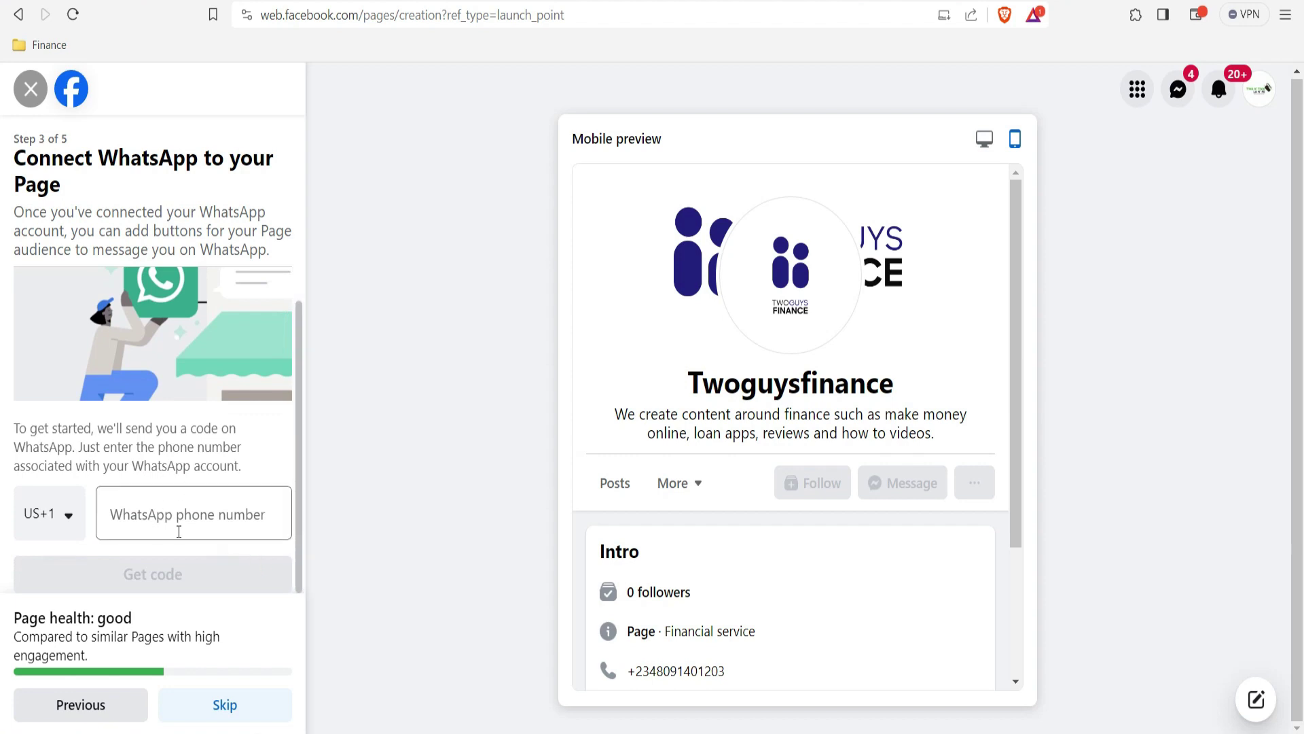
{"action": "left_click", "coordinate": [60, 524]}
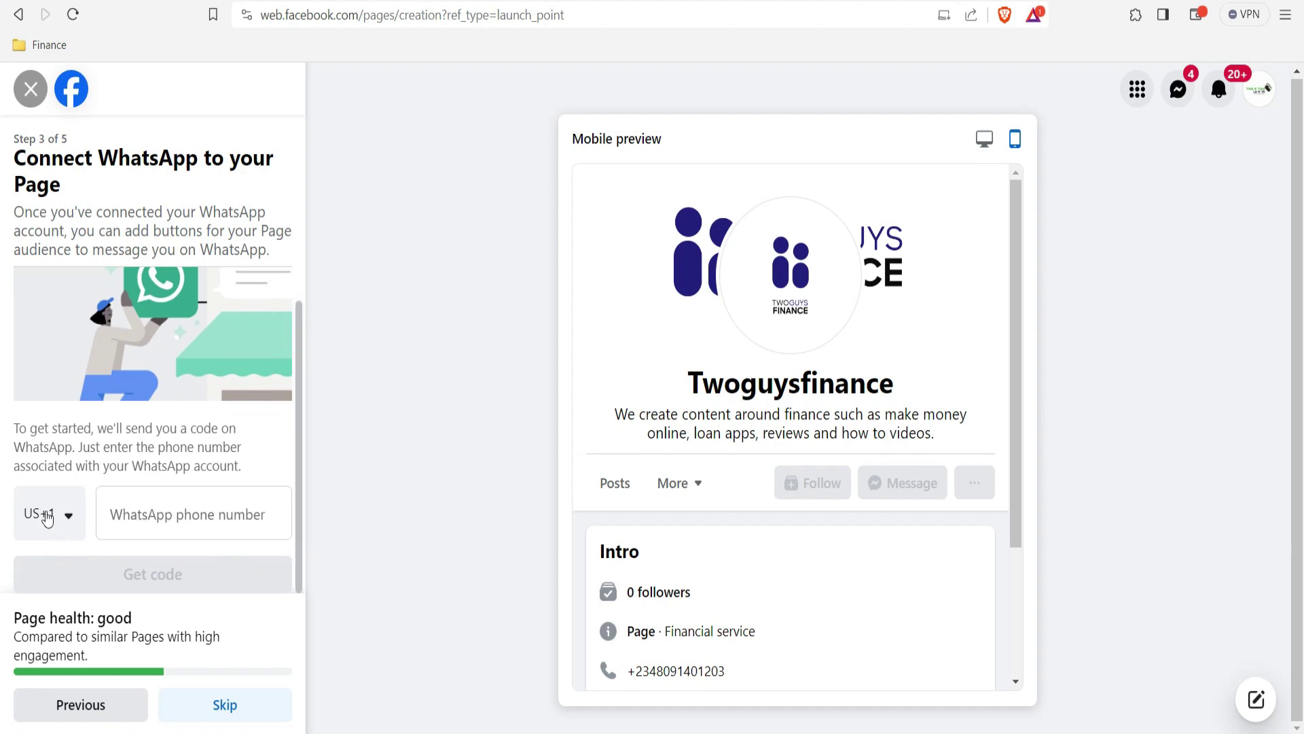
{"action": "left_click", "coordinate": [224, 707]}
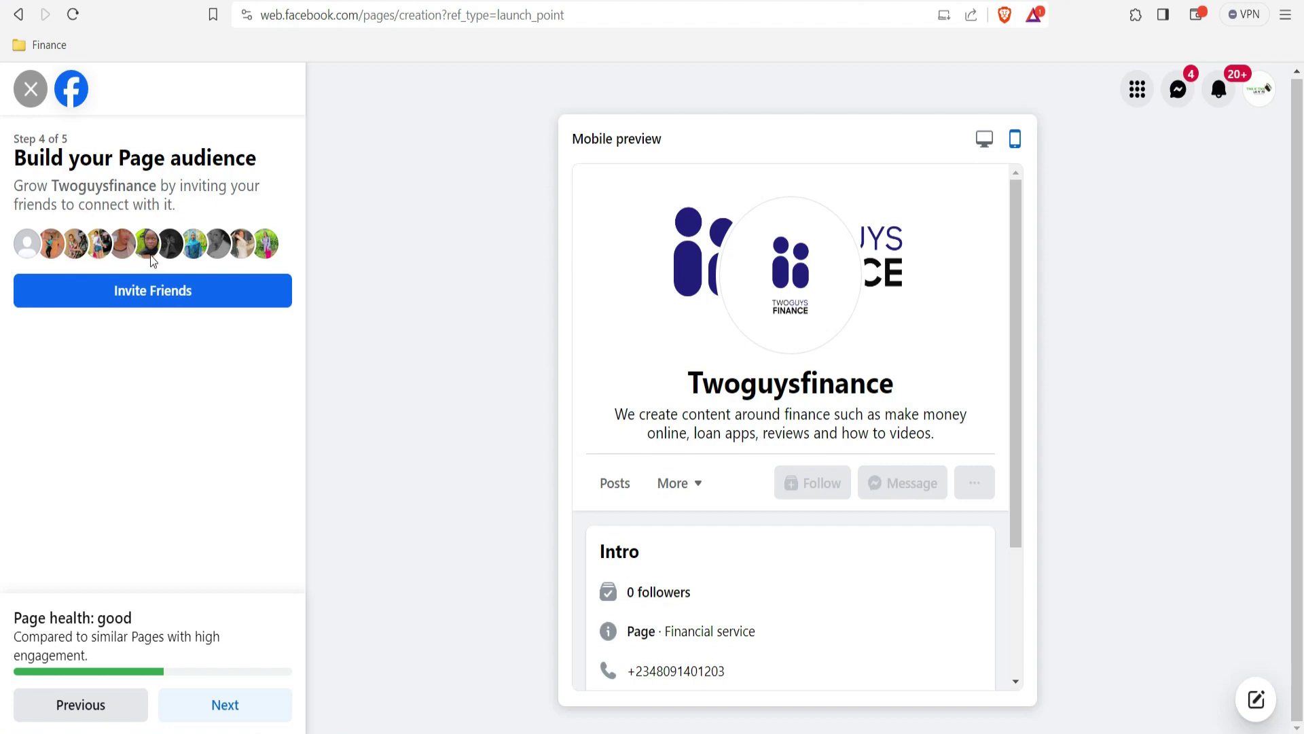
{"action": "left_click", "coordinate": [142, 296]}
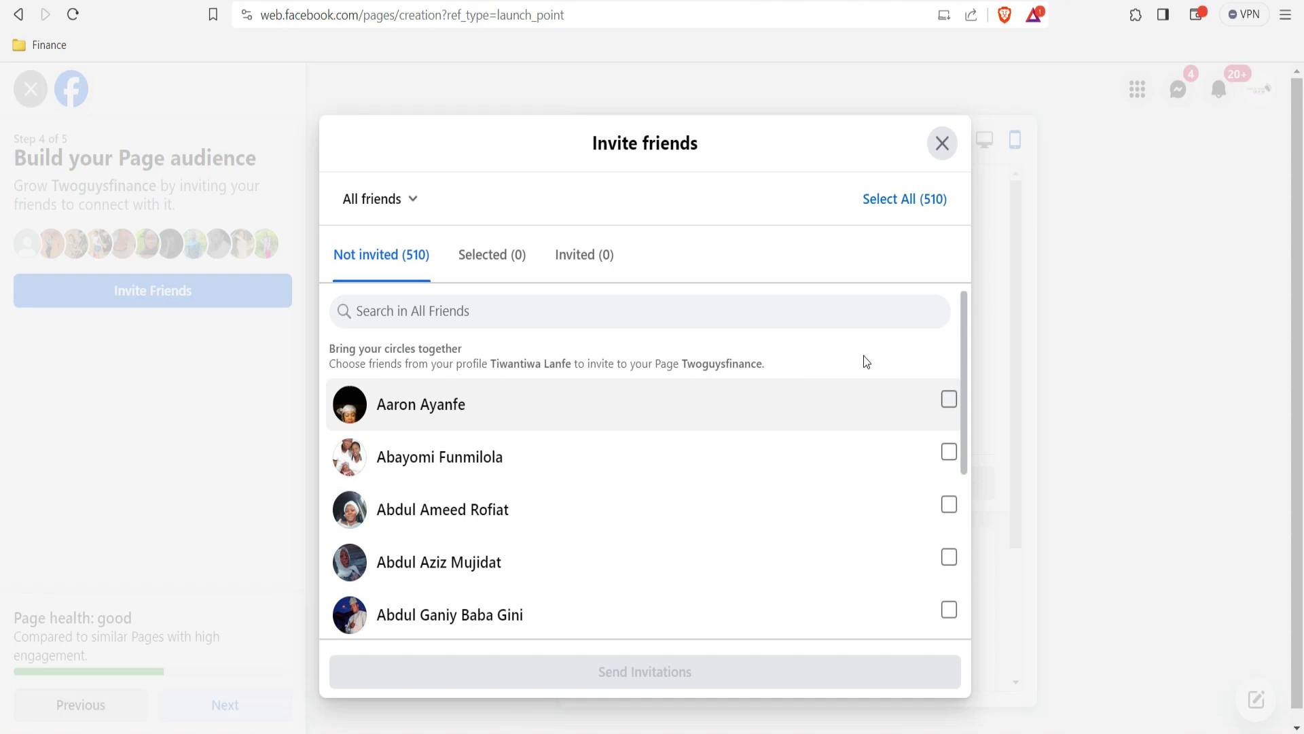
{"action": "left_click", "coordinate": [409, 198]}
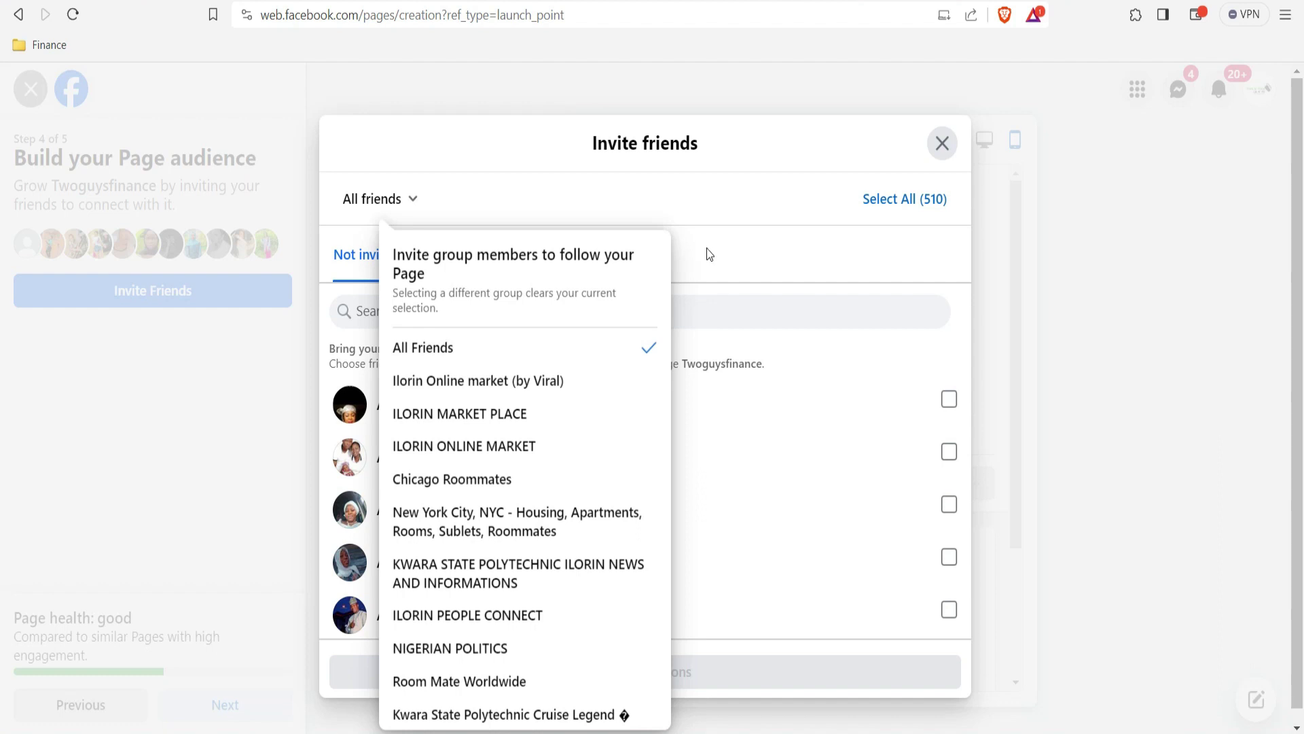
{"action": "left_click", "coordinate": [708, 272]}
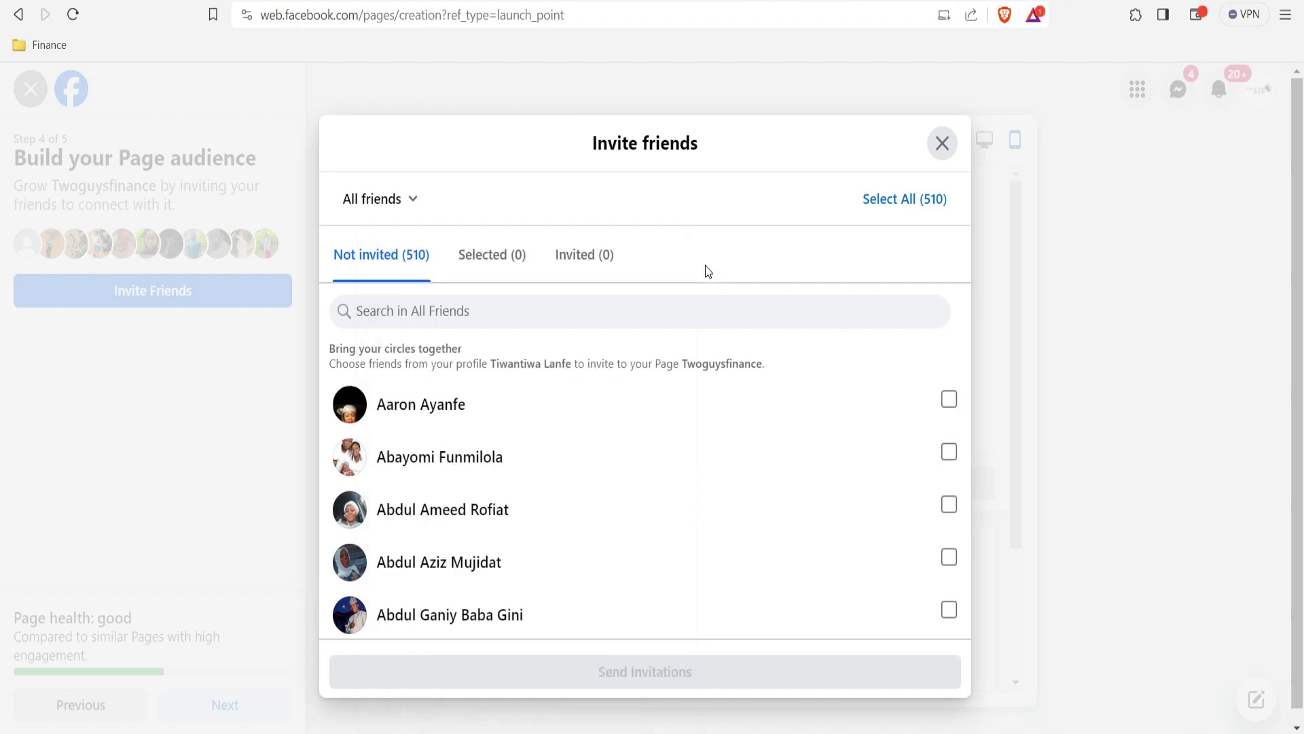
{"action": "left_click", "coordinate": [942, 152]}
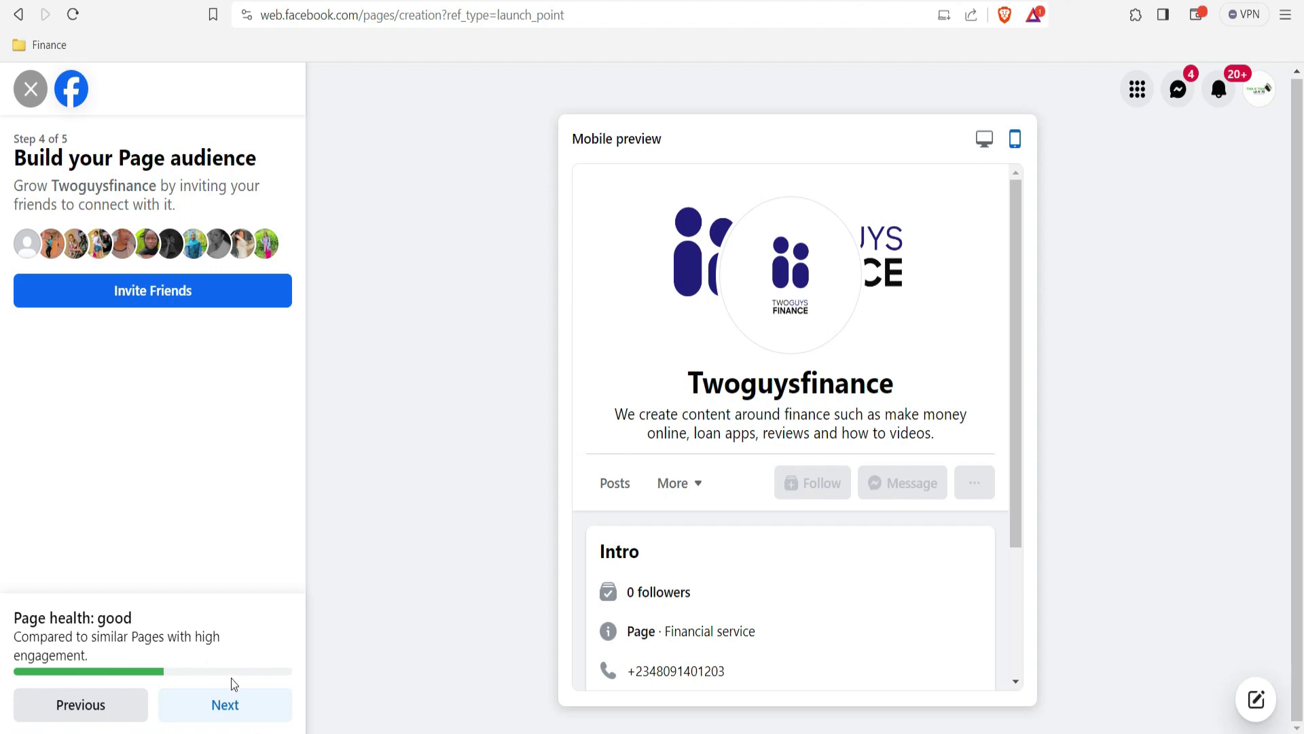
Step: Reach step 5, keep both notification toggles on, and finish creating the Twoguysfinance Page
{"action": "left_click", "coordinate": [232, 707]}
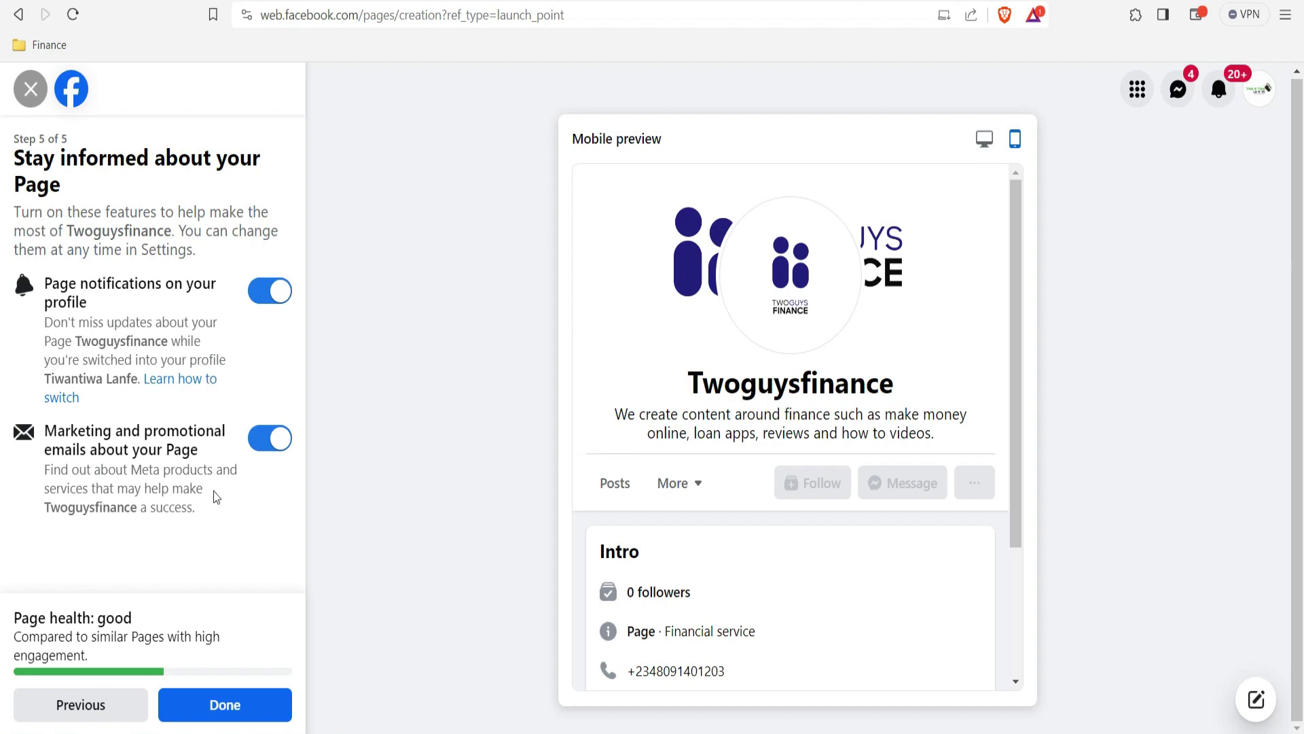
{"action": "left_click", "coordinate": [224, 704]}
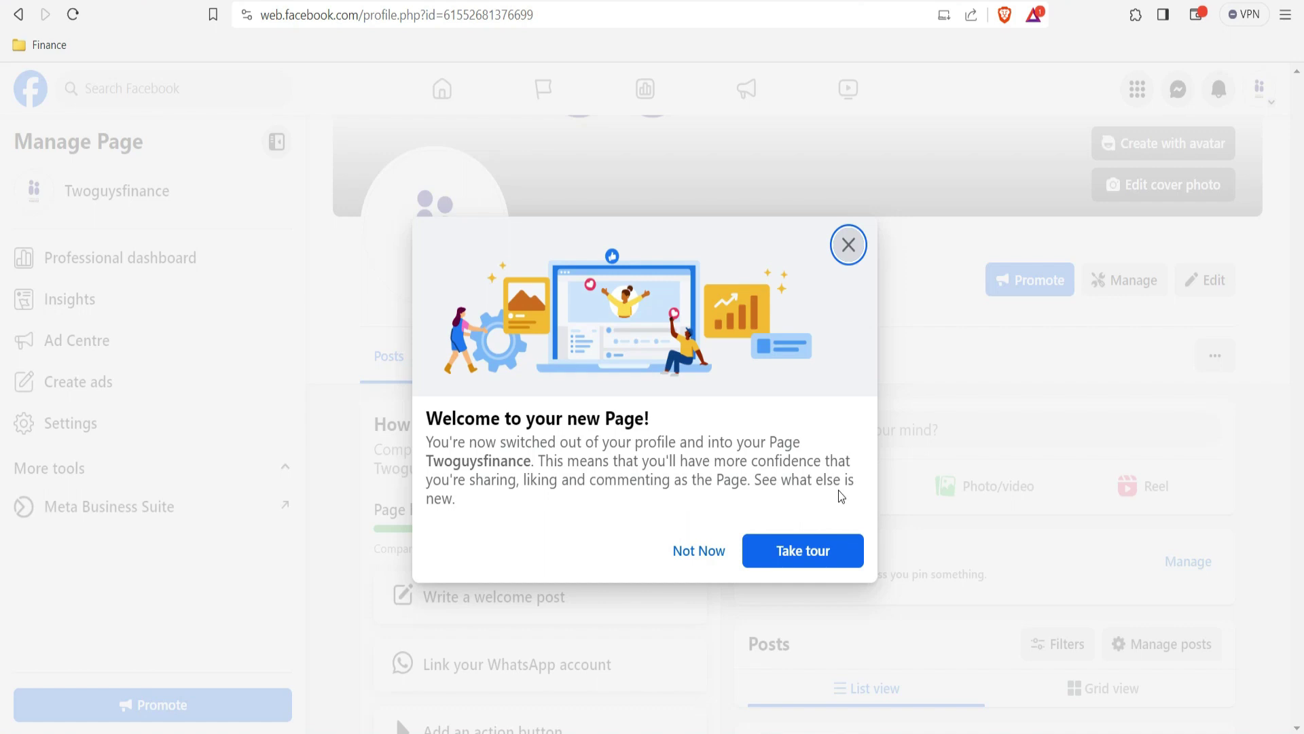
Step: Take the Twoguysfinance Page welcome tour through both tips and dismiss it with Done
{"action": "left_click", "coordinate": [799, 556]}
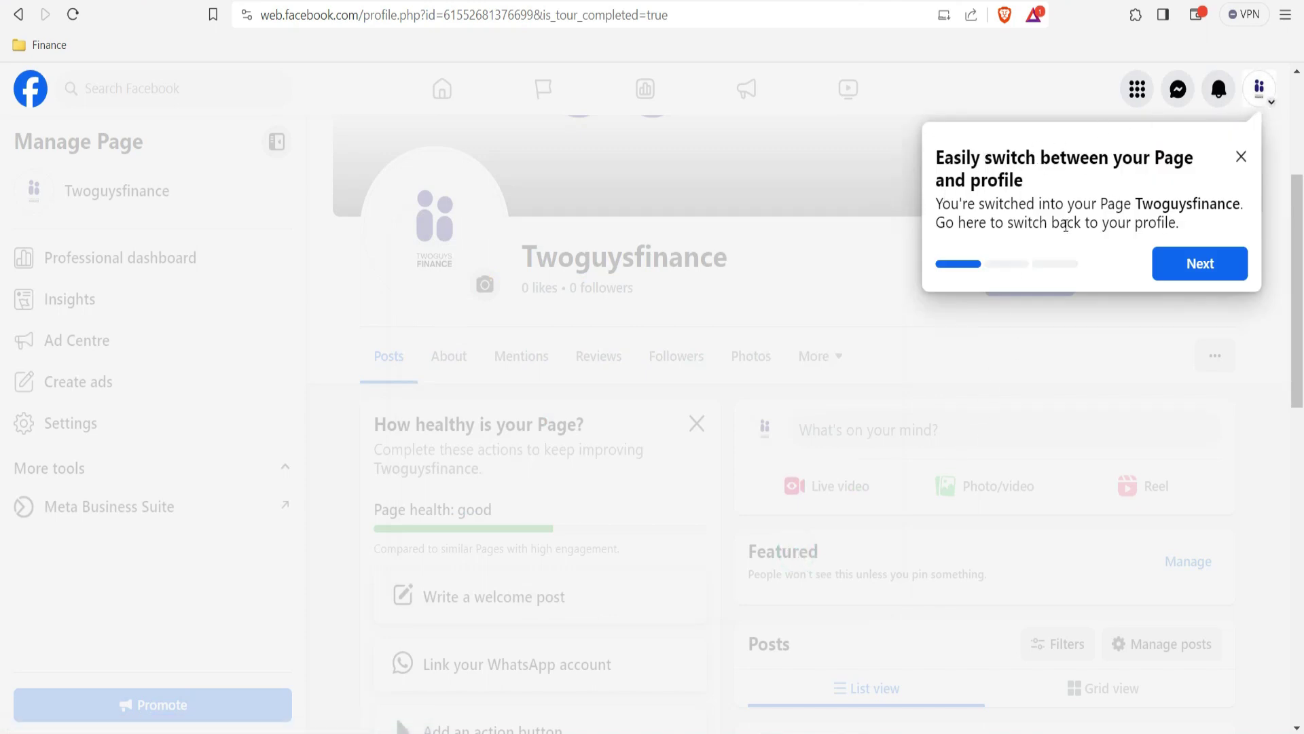
{"action": "left_click", "coordinate": [1201, 263]}
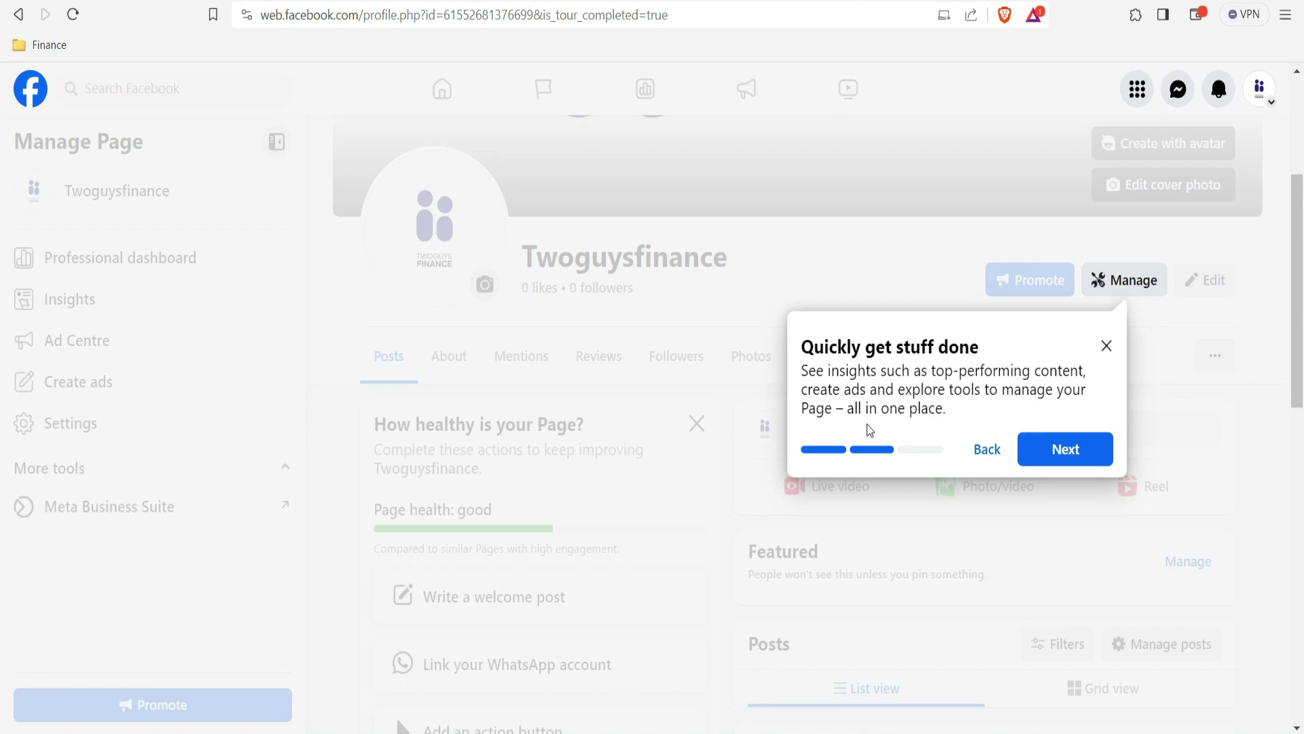
{"action": "left_click", "coordinate": [1064, 451]}
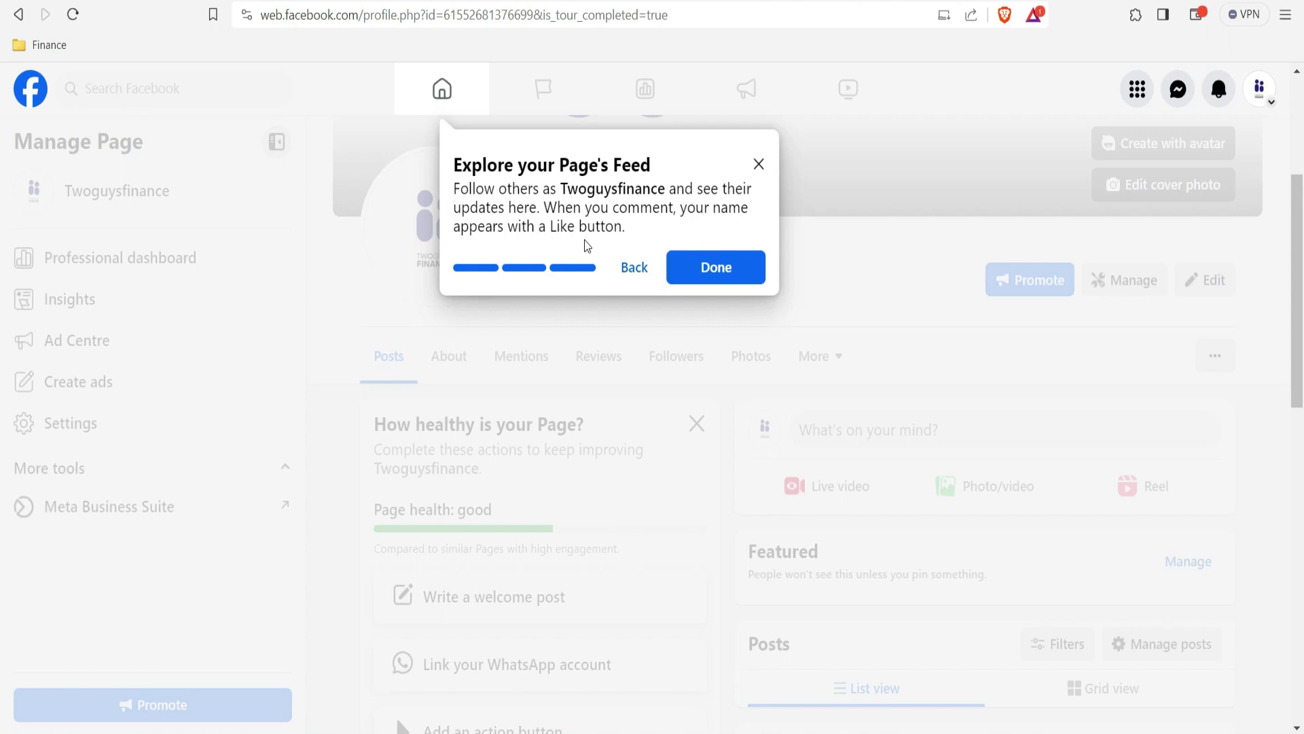
{"action": "left_click", "coordinate": [716, 282]}
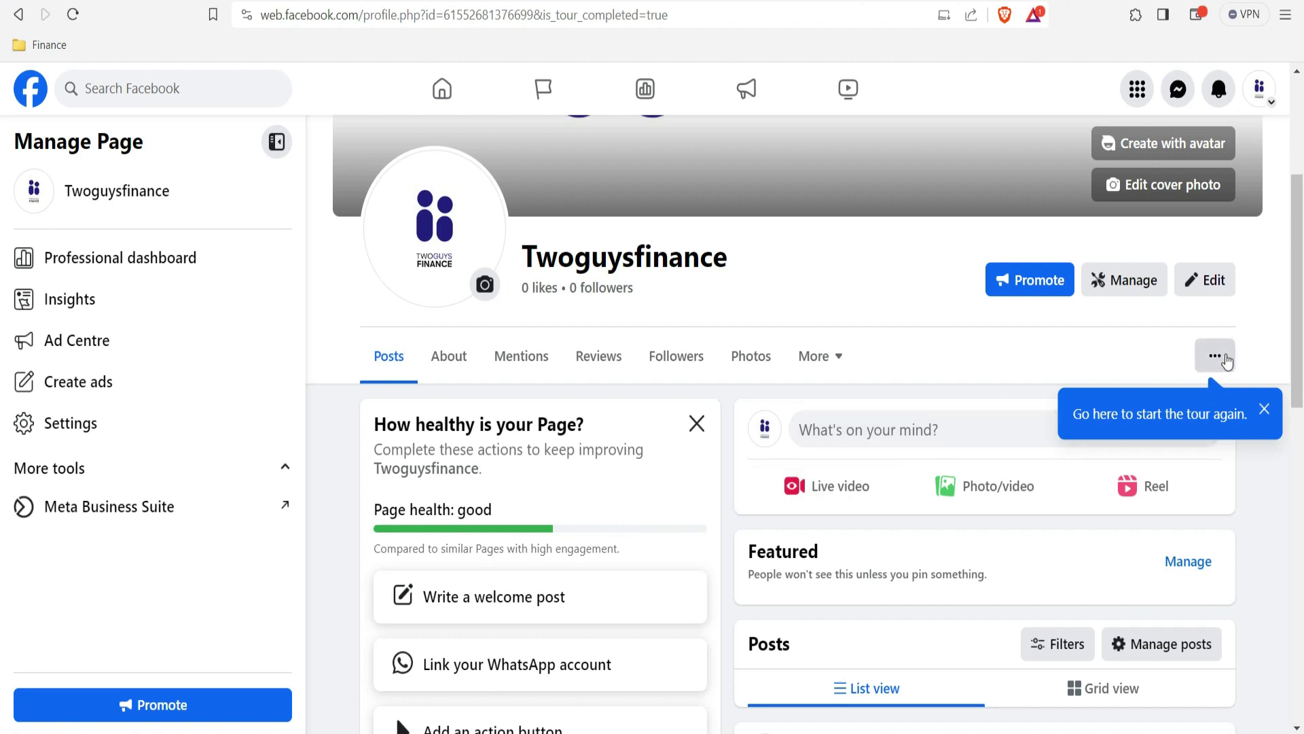
{"action": "scroll", "coordinate": [1298, 426], "scroll_direction": "down", "scroll_amount": 4}
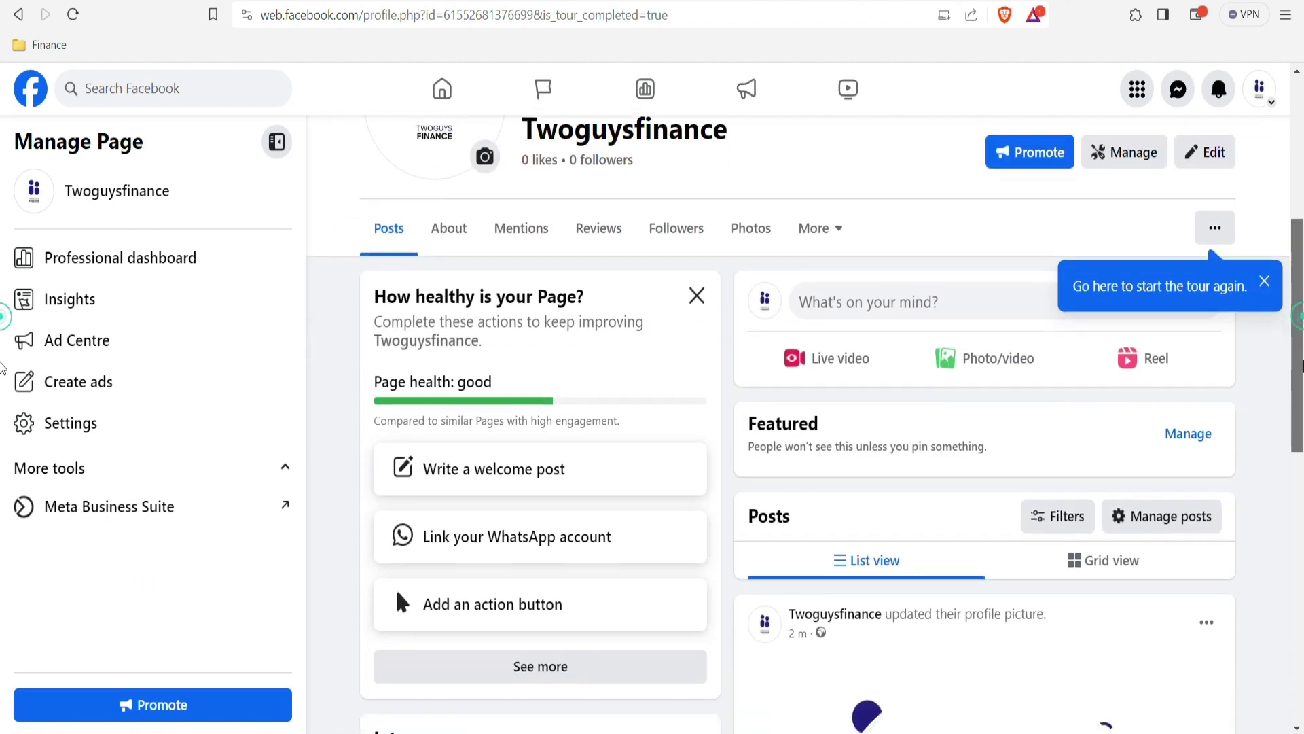
{"action": "scroll", "coordinate": [1302, 431], "scroll_direction": "down", "scroll_amount": 1}
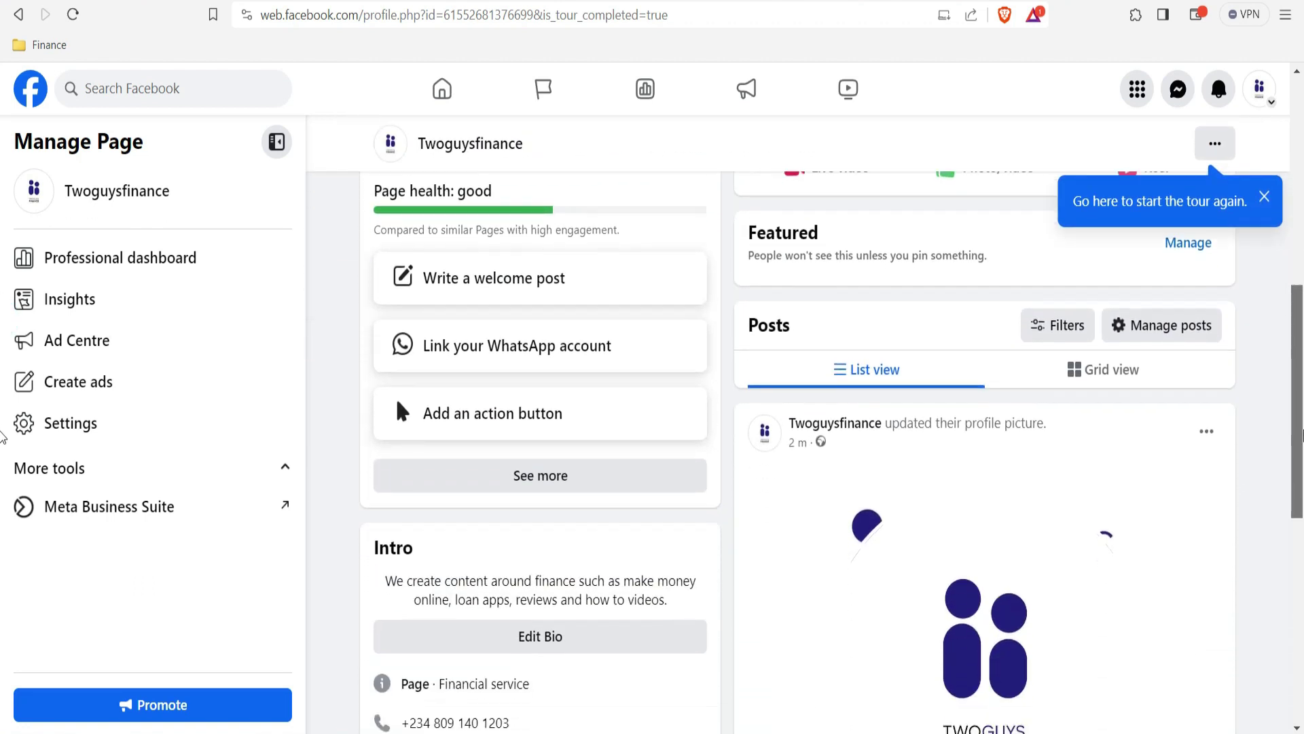
{"action": "left_click_drag", "start_coordinate": [1302, 434], "coordinate": [1302, 212]}
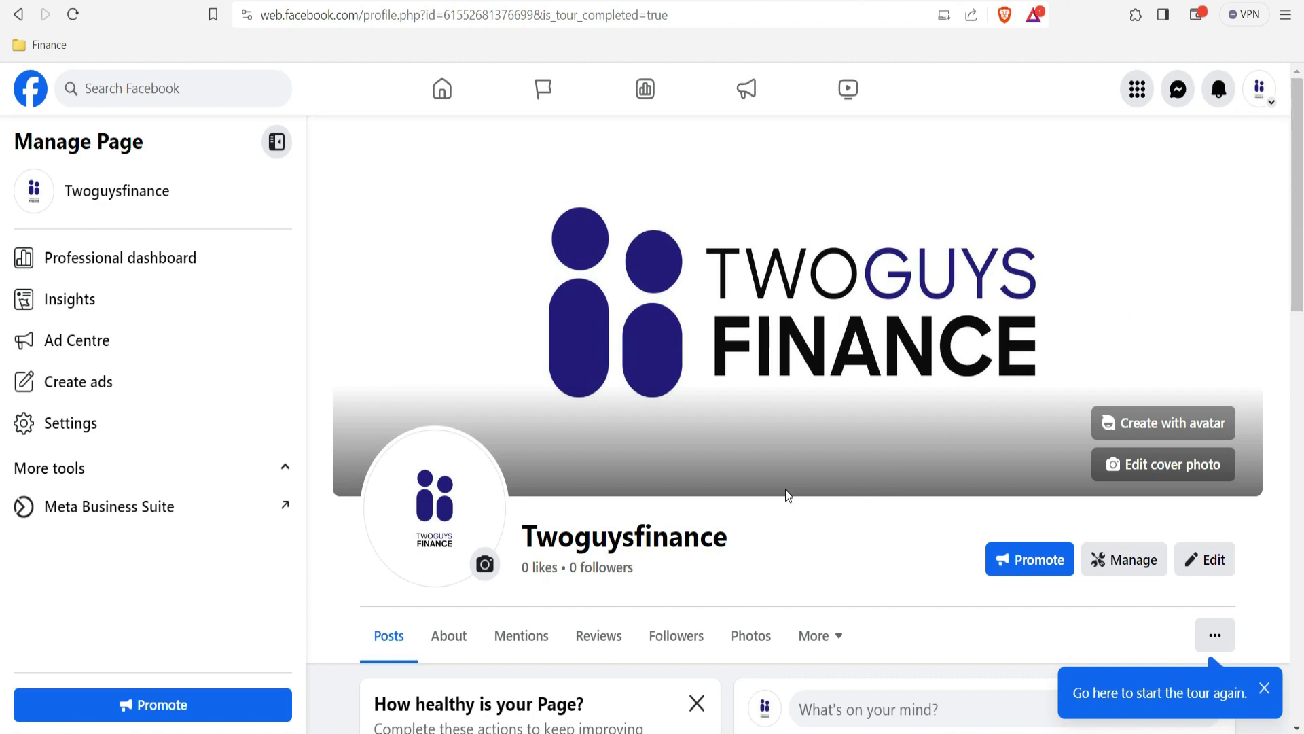
{"action": "left_click_drag", "start_coordinate": [1302, 221], "coordinate": [1302, 276]}
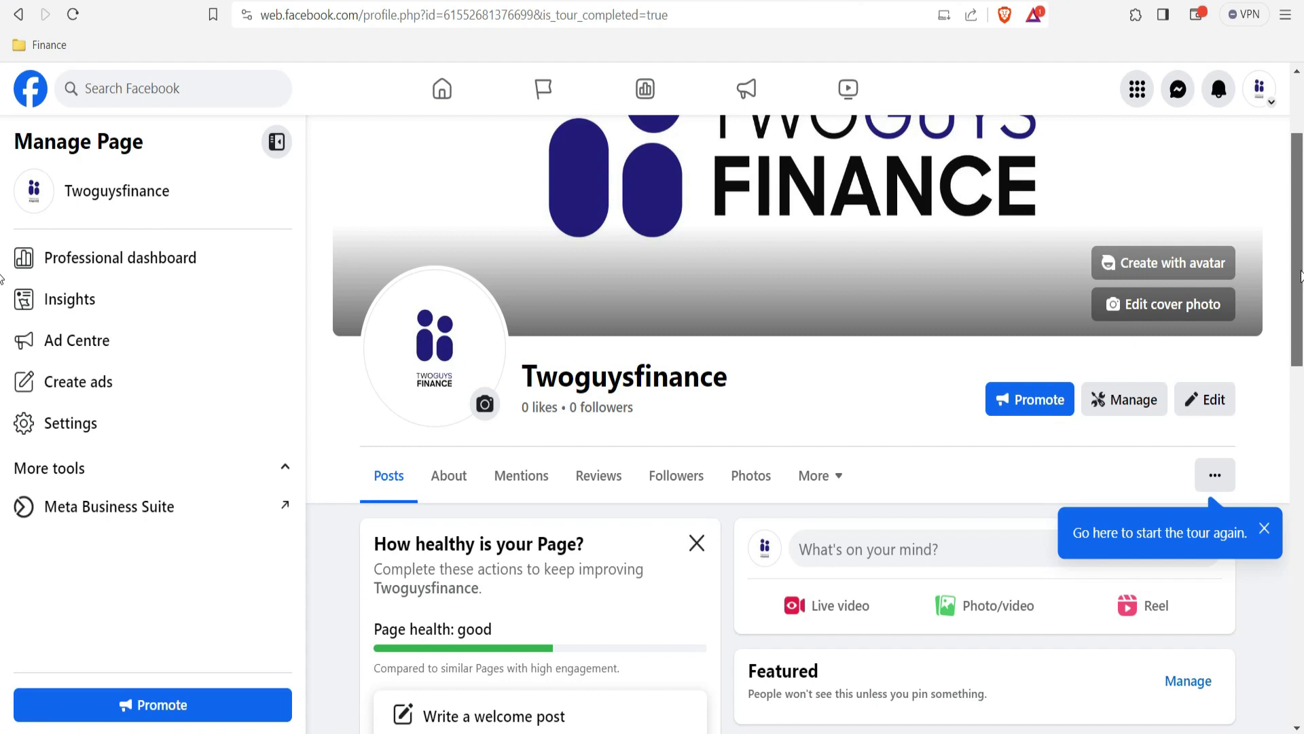
{"action": "scroll", "coordinate": [1301, 275], "scroll_direction": "down", "scroll_amount": 1}
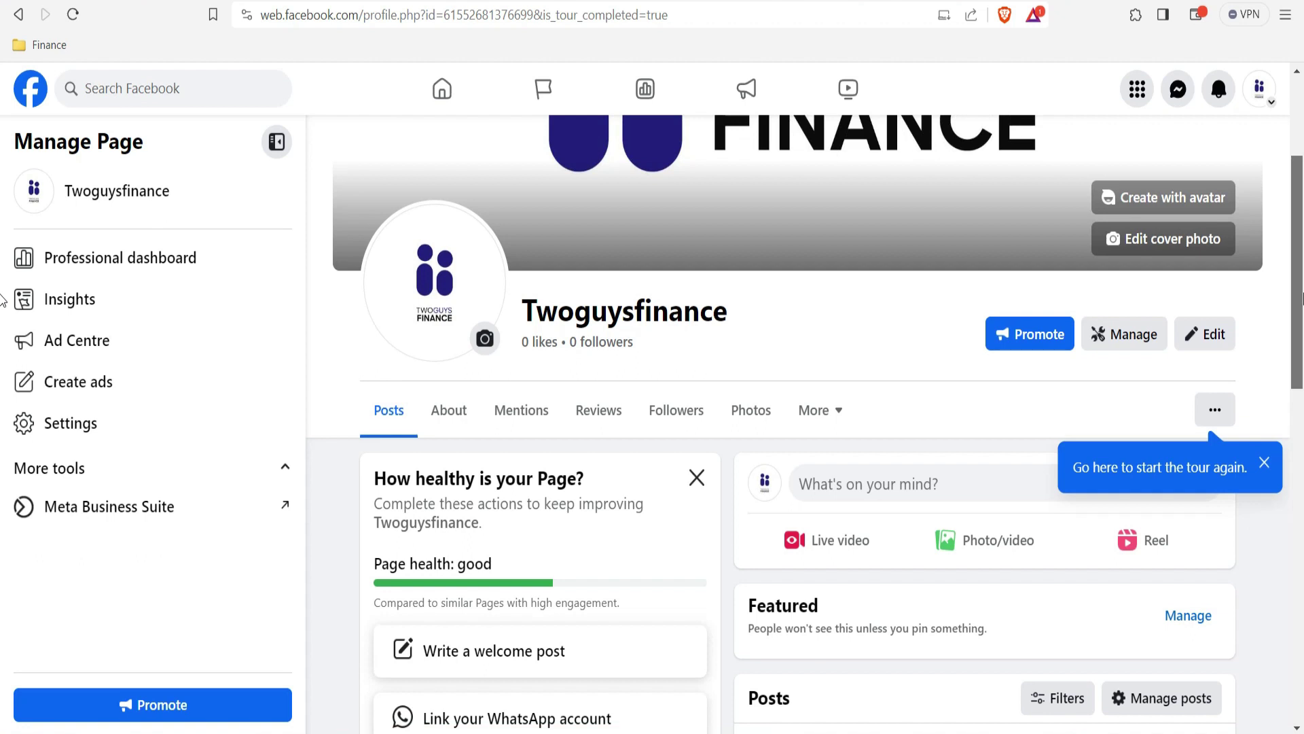